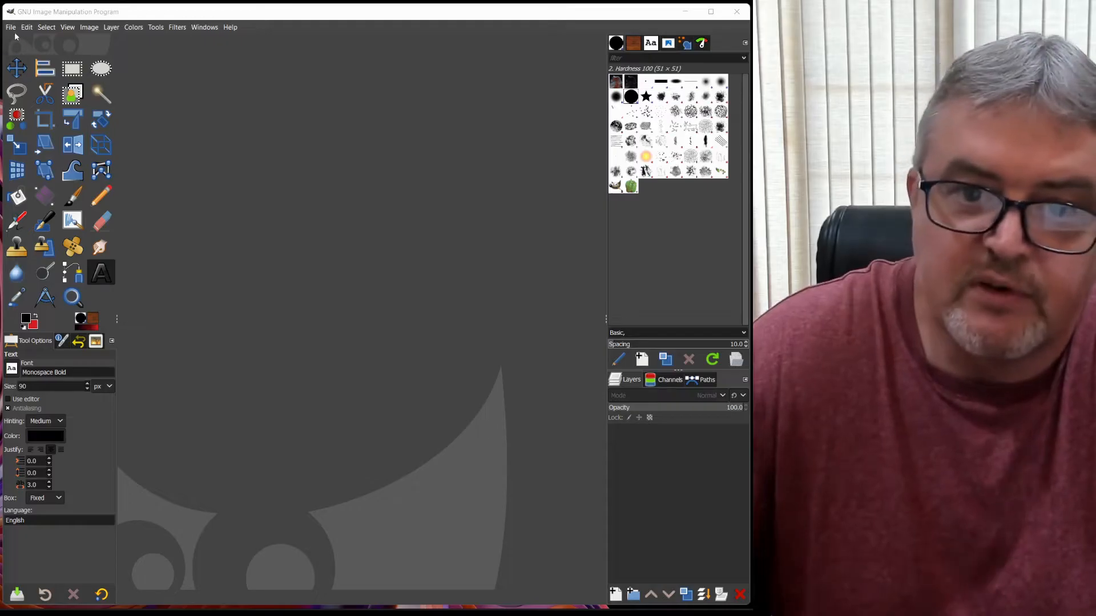
Open horseheadir_hubble_1225.jpg from the Change File Size folder and convert it to the built-in sRGB color profile.
click(27, 27)
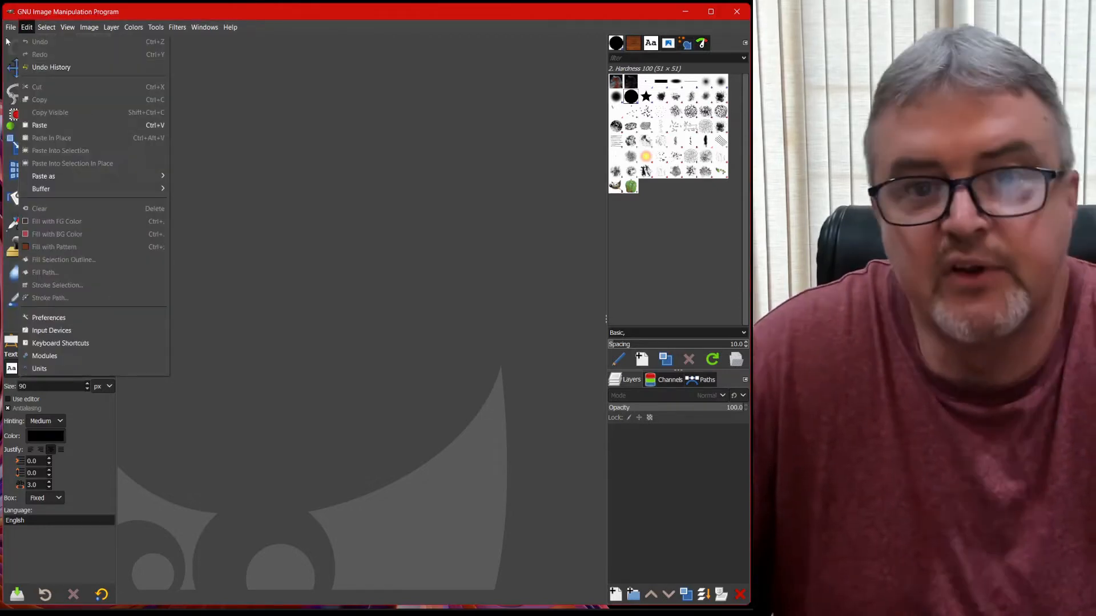
mouse_move(10, 27)
click(22, 68)
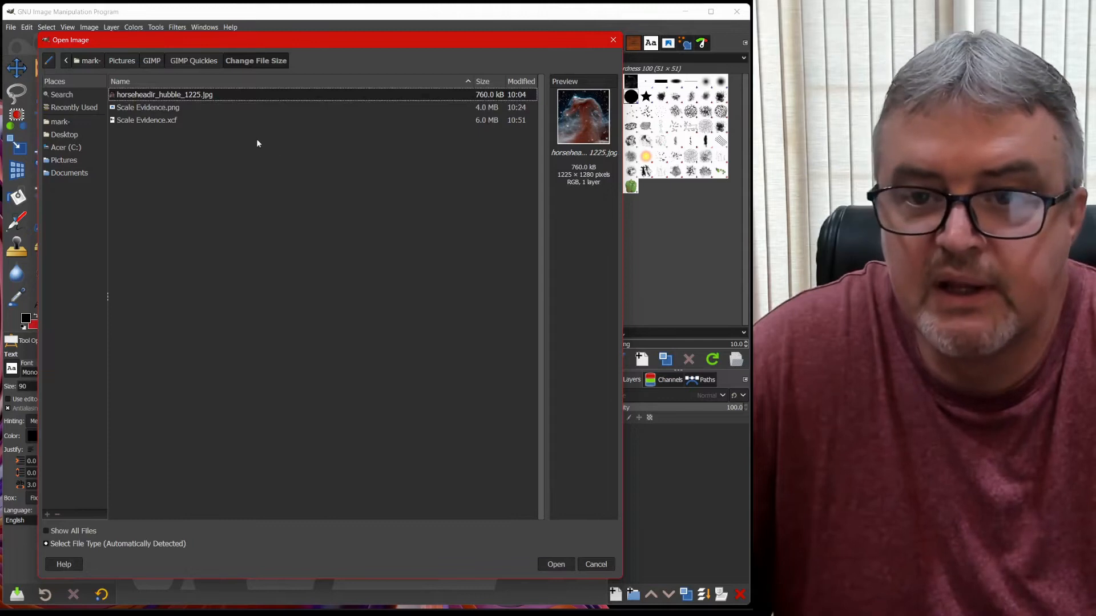
double_click(170, 96)
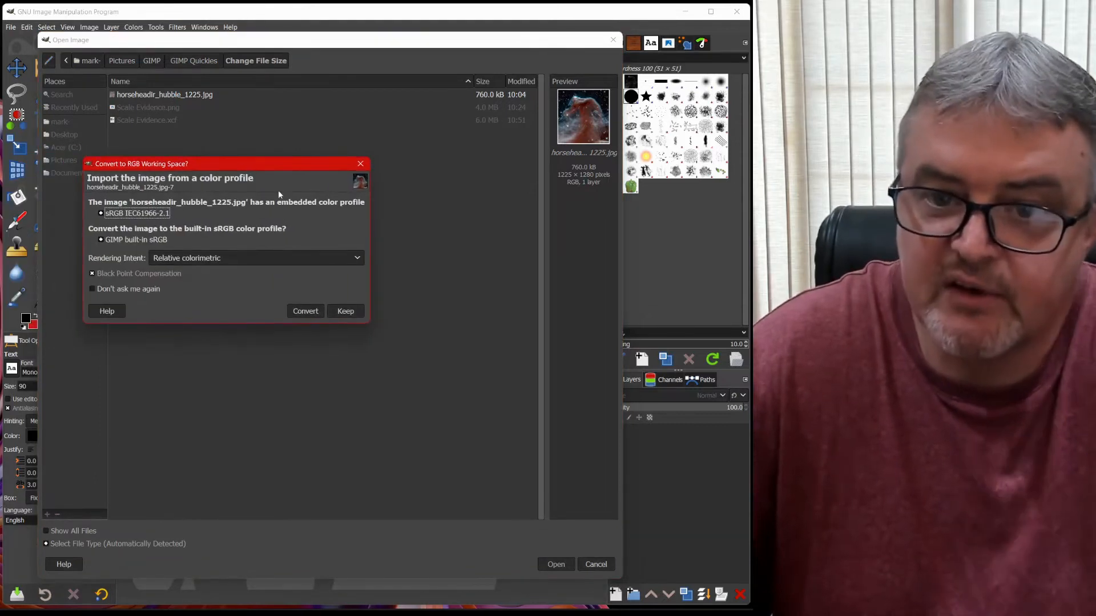
click(299, 312)
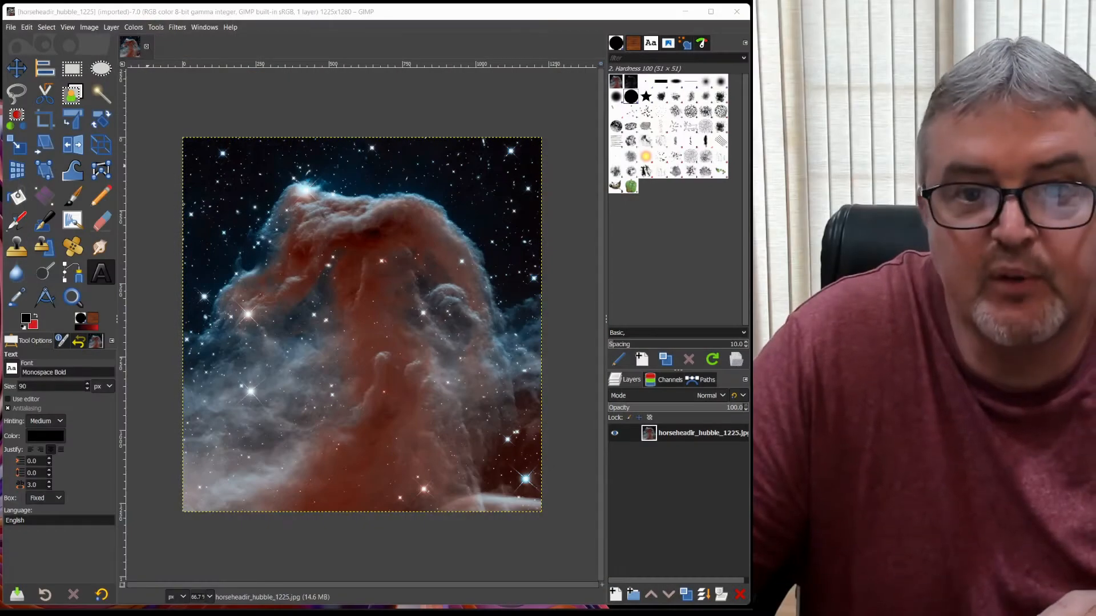
Scale the image to a width of 200 px, keeping its proportions.
click(11, 28)
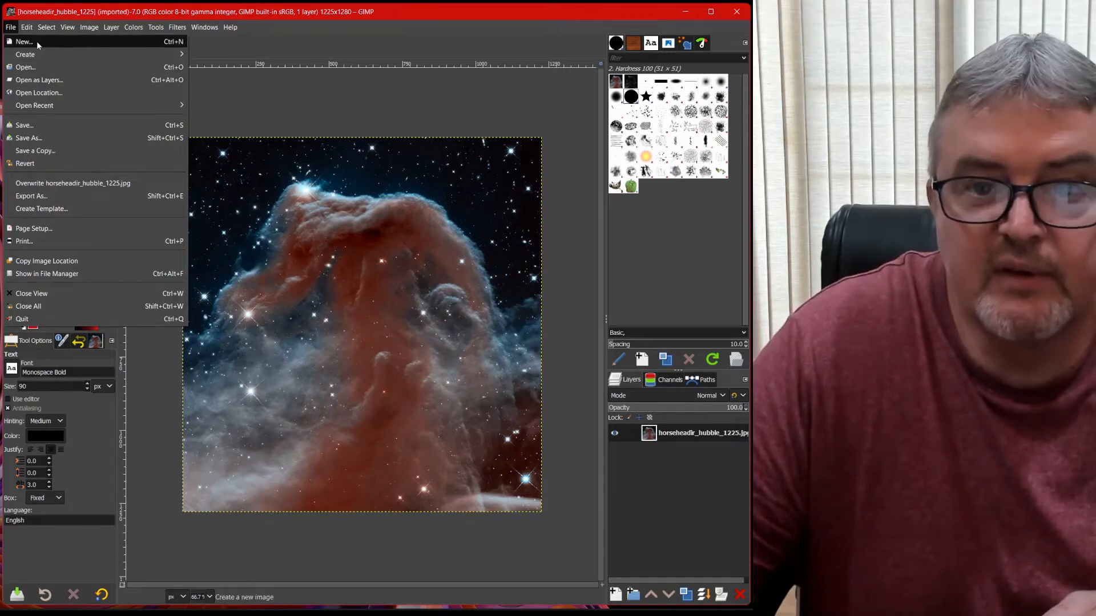
mouse_move(88, 30)
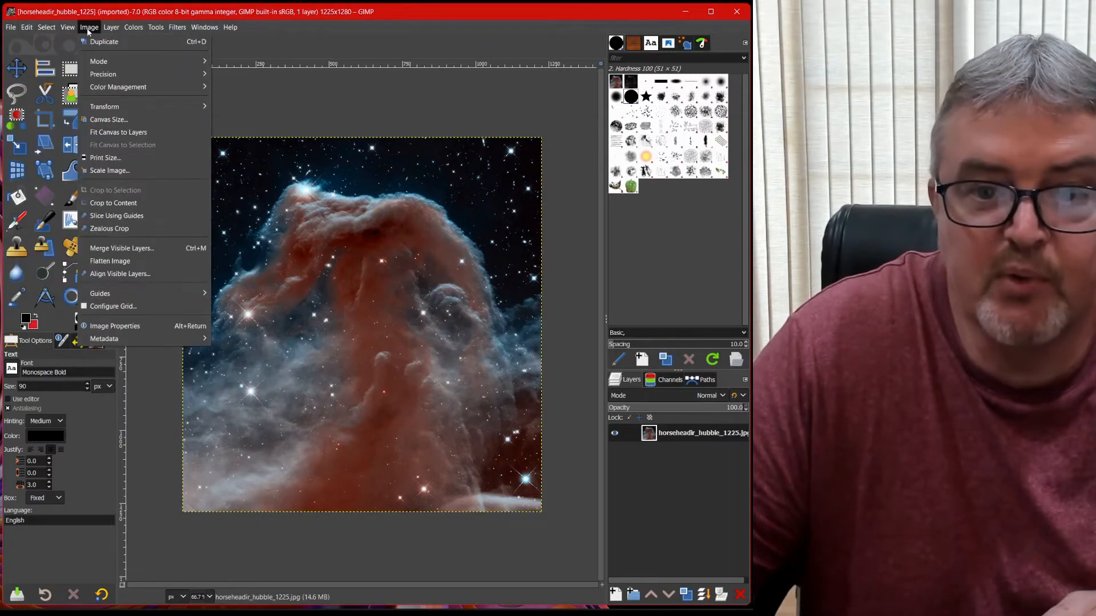
click(112, 170)
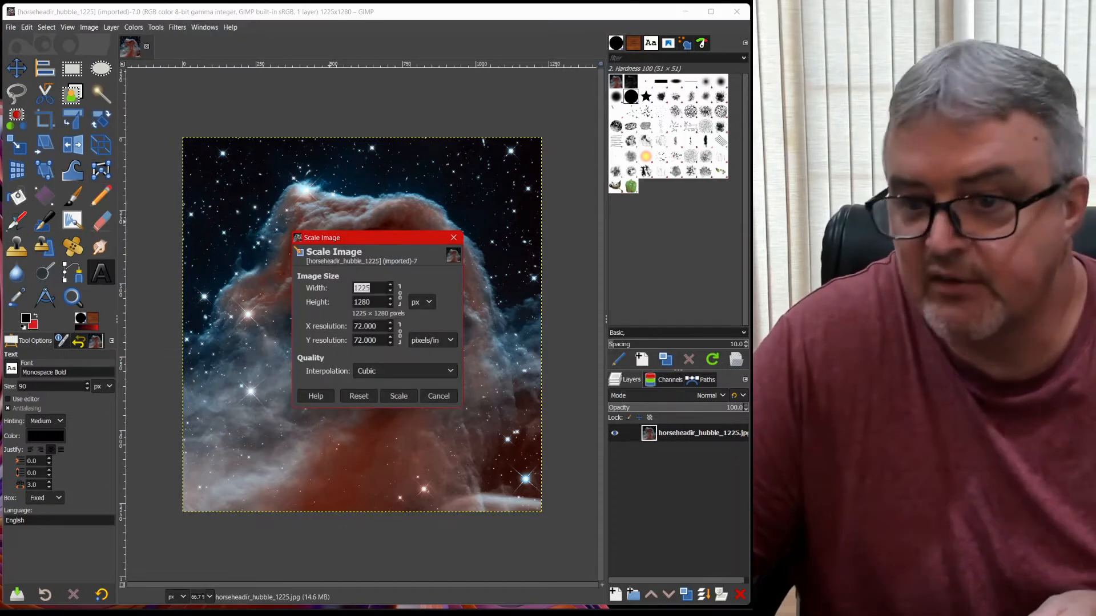
text(200)
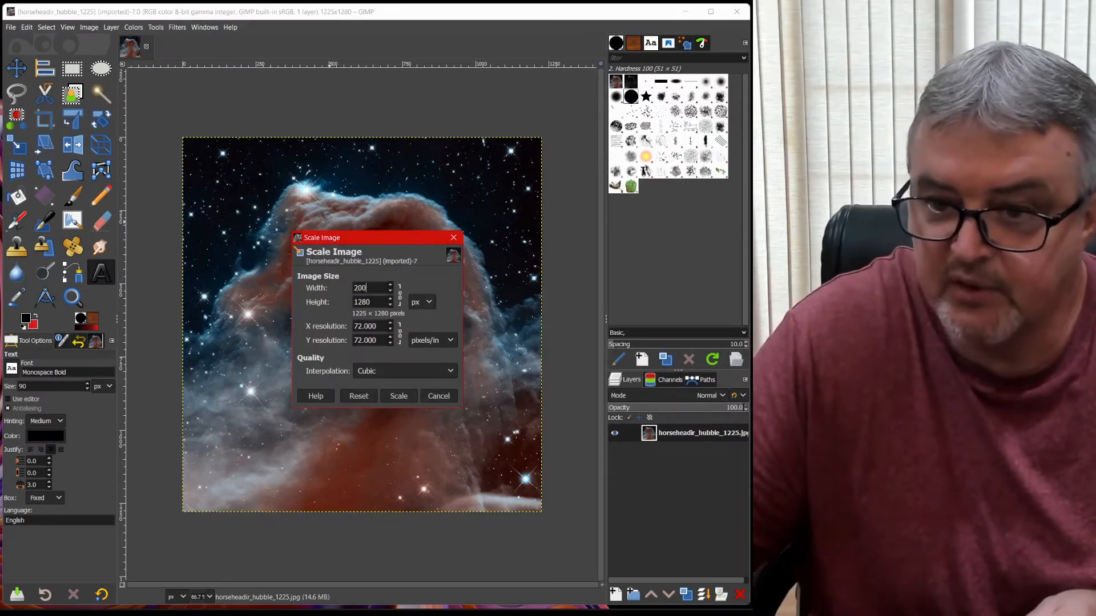
key(Tab)
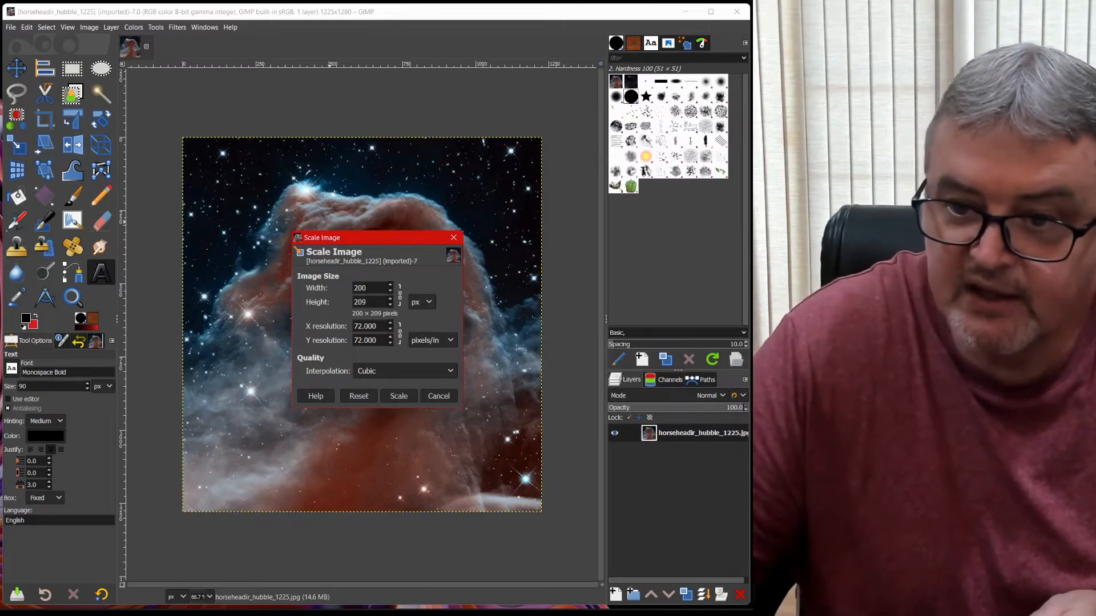
click(400, 396)
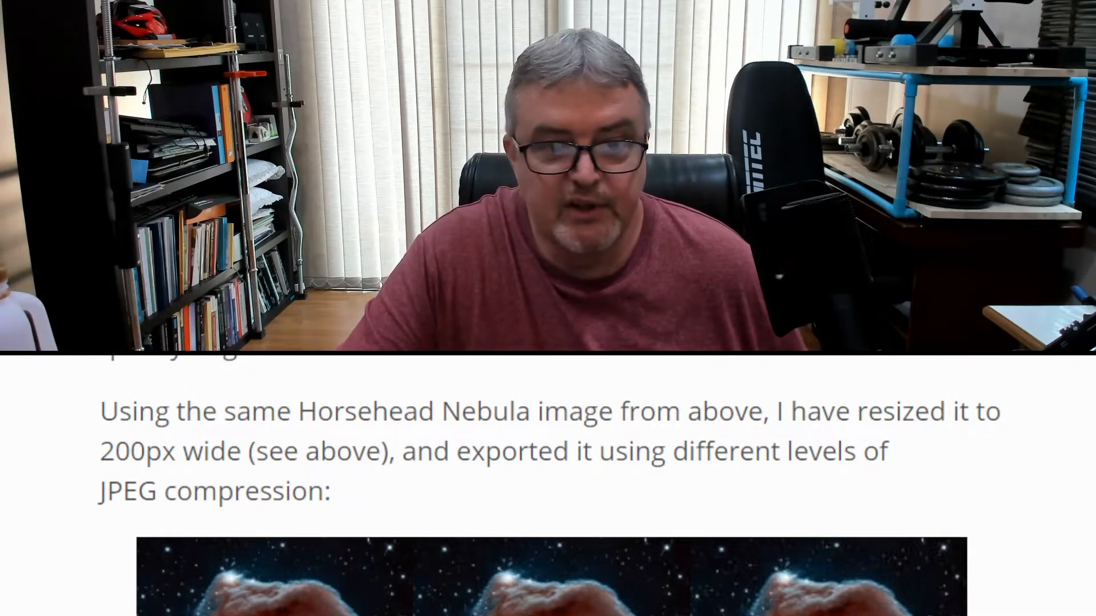
Examine the article's comparison of the Horsehead Nebula image at different JPEG compression levels.
scroll(552, 485, down, 5)
scroll(551, 485, down, 2)
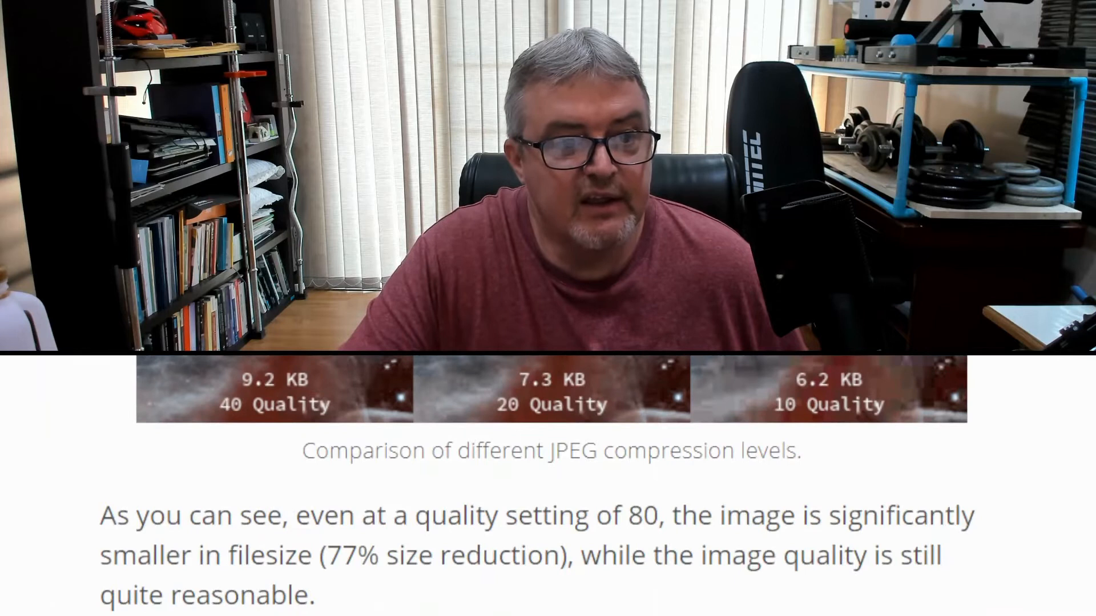
scroll(551, 485, up, 8)
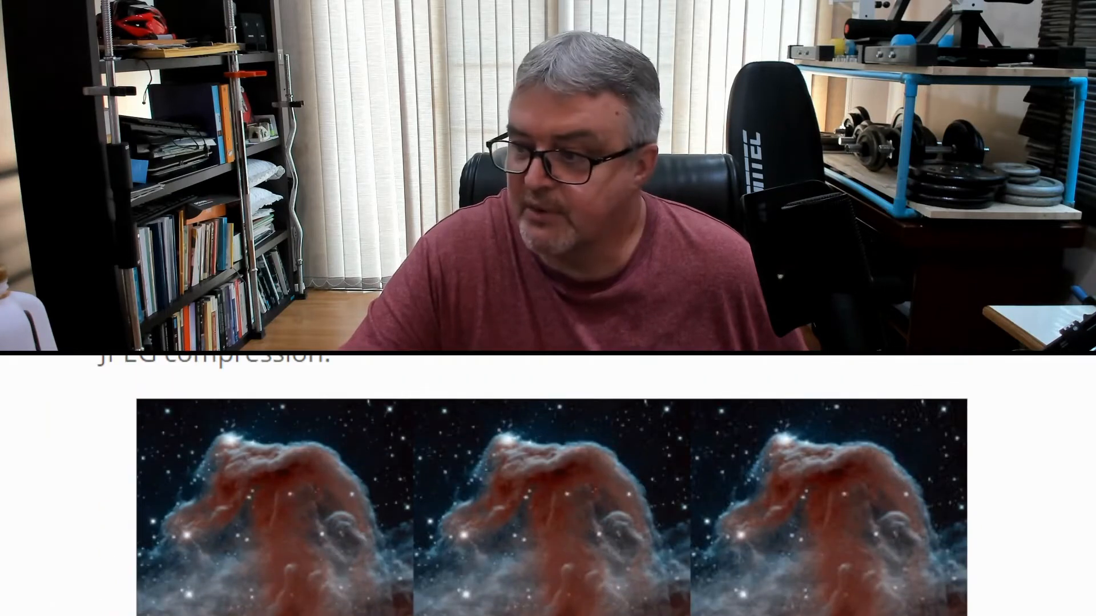
scroll(551, 485, down, 3)
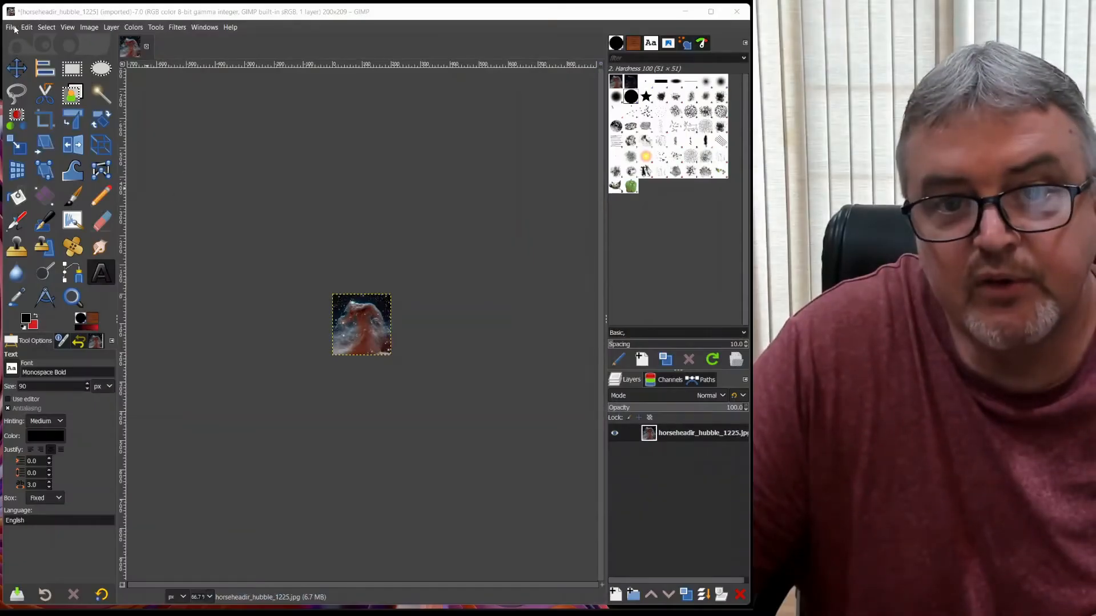
Start exporting the scaled image to the Change File Size folder as "horseheadir_hubble_1225 100%.jpg".
click(14, 27)
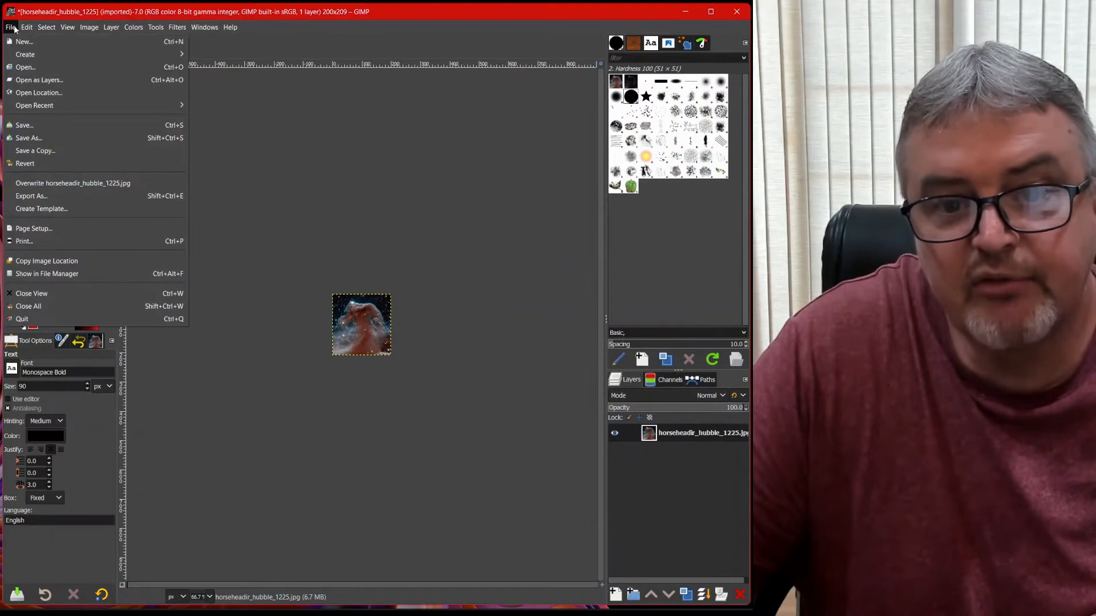
click(66, 196)
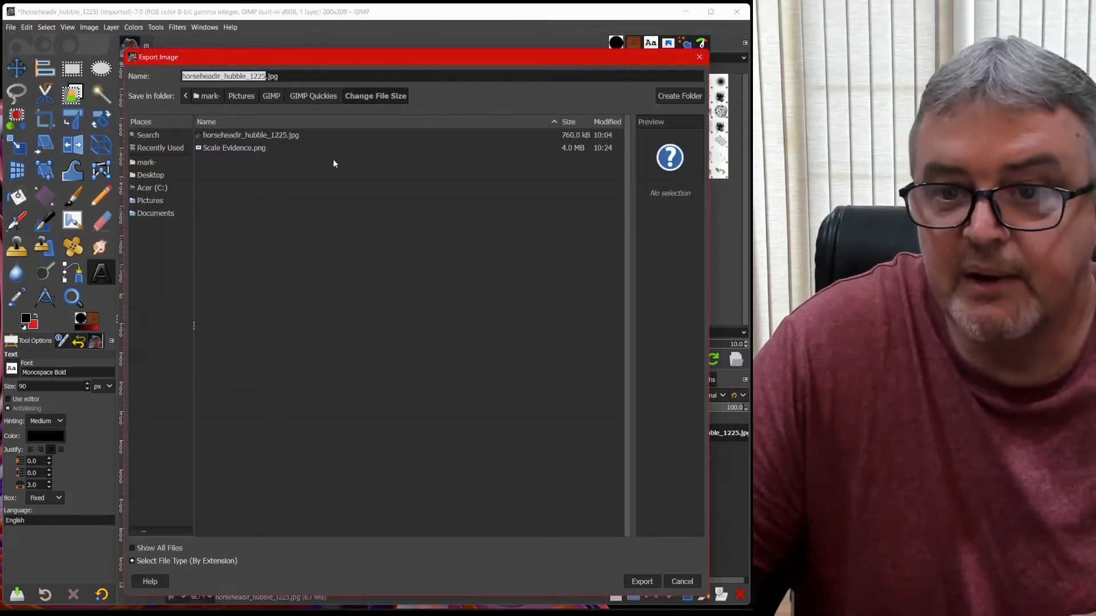
click(321, 97)
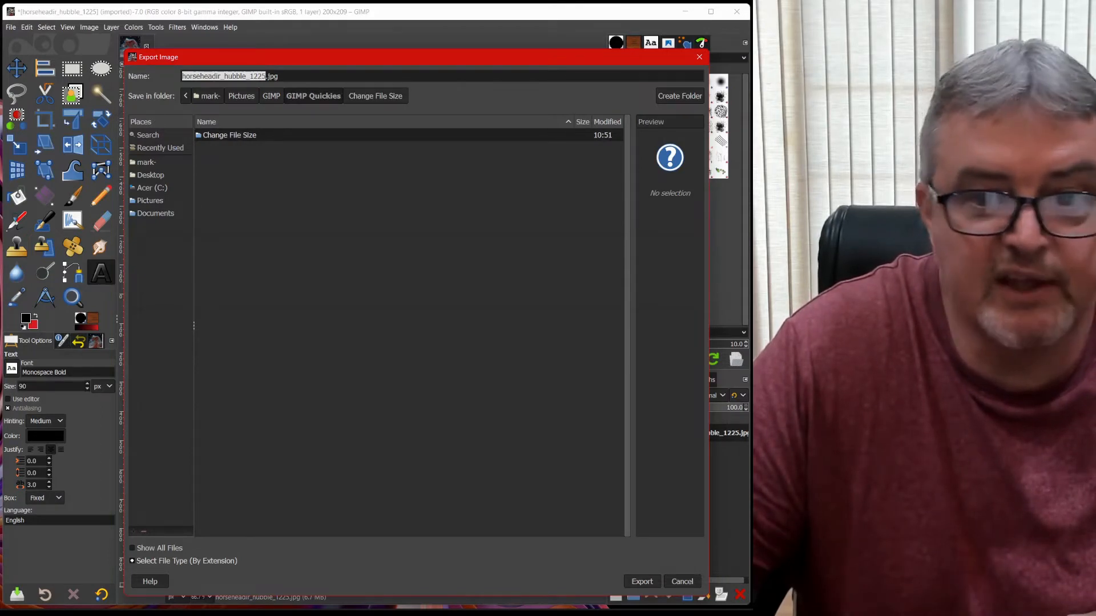
double_click(234, 135)
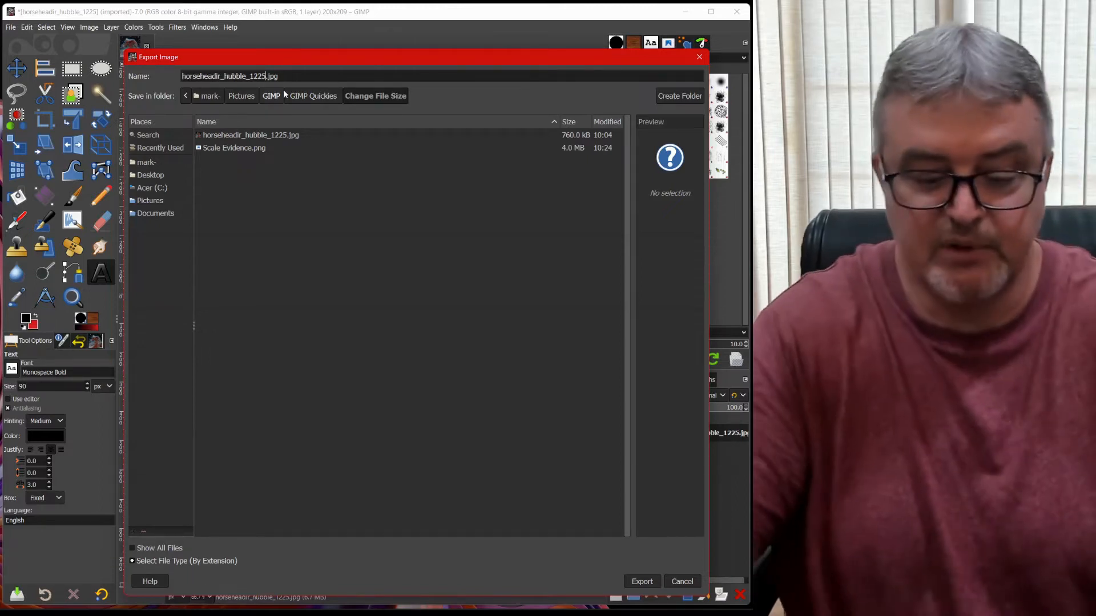
text(100)
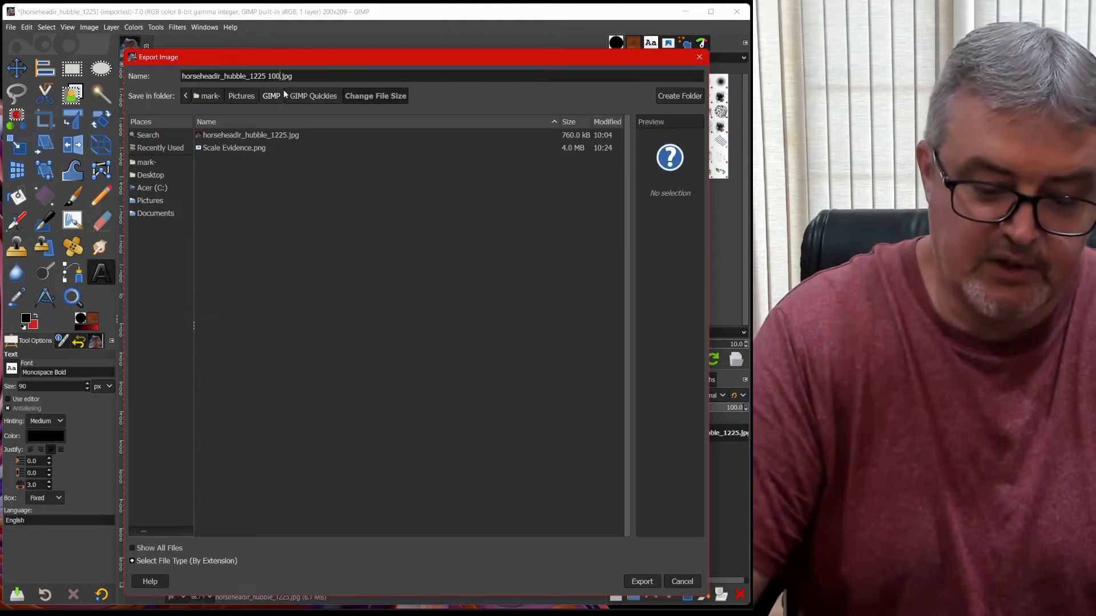
text(%)
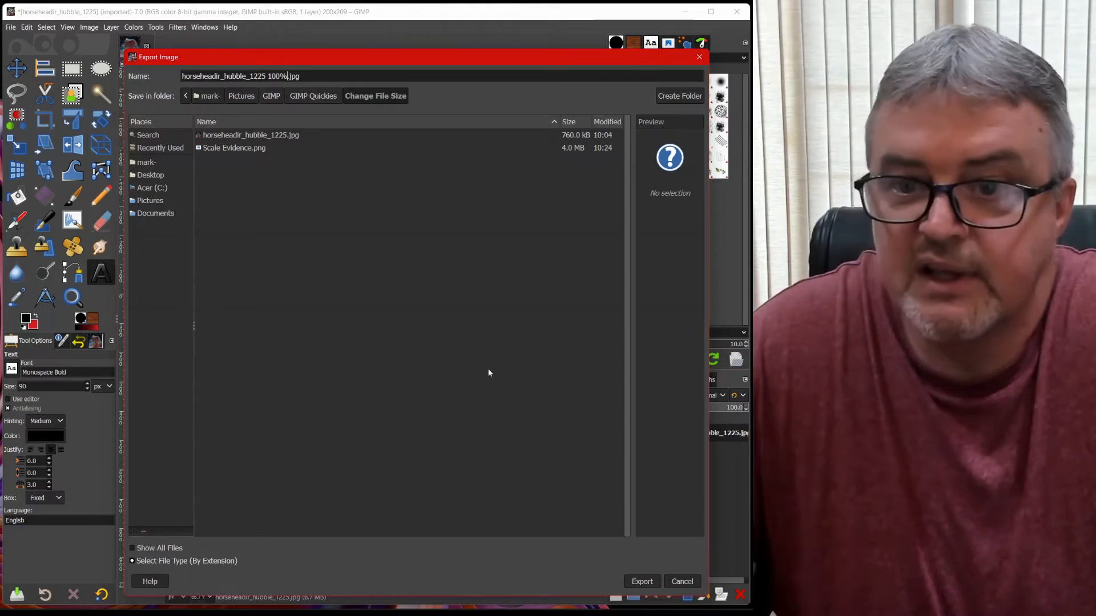
click(643, 582)
Set the JPEG quality to 100 and complete the export.
drag(22, 212, 416, 149)
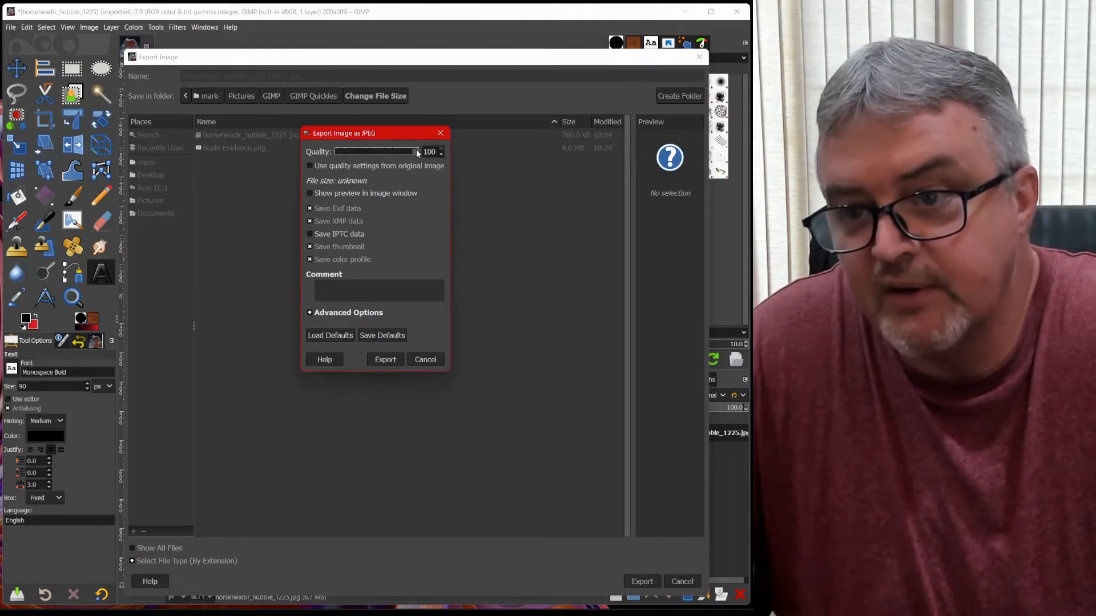
drag(341, 150, 313, 153)
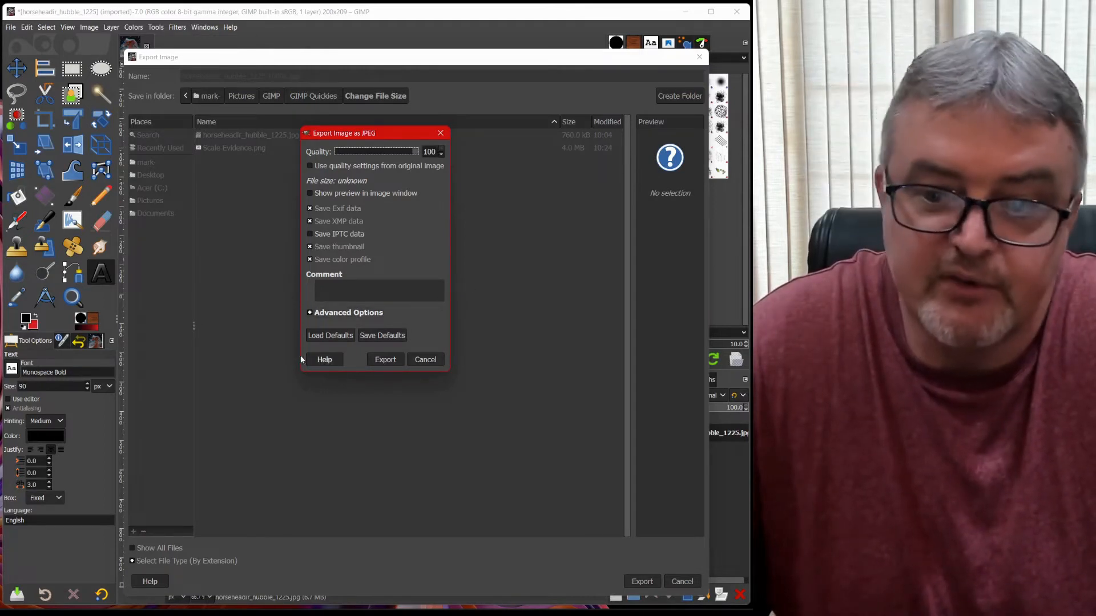
click(383, 360)
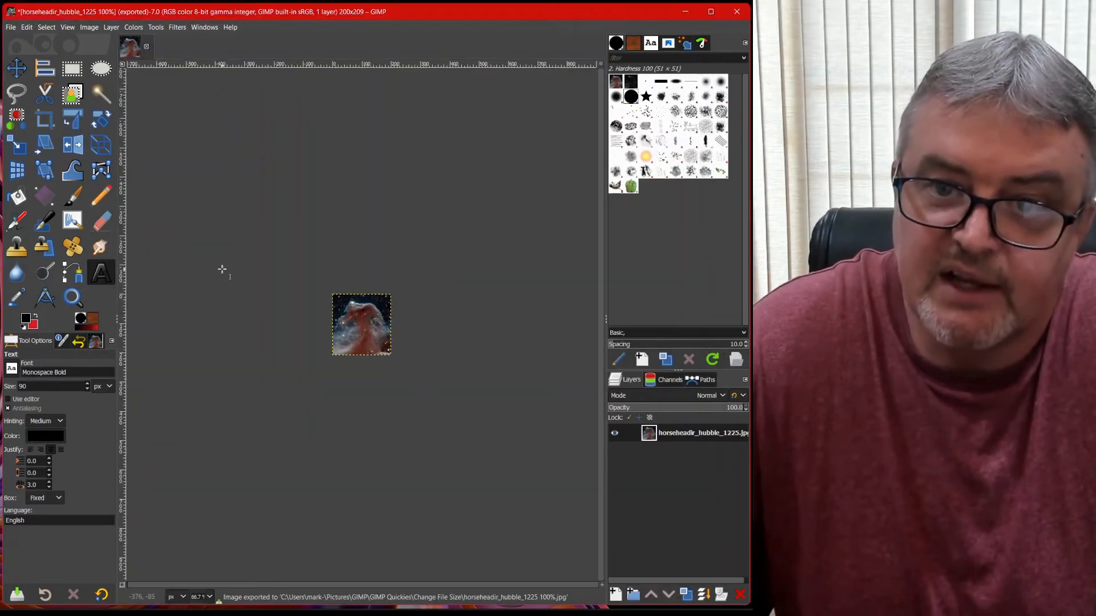
Start a second export of the image under the name "horseheadir_hubble_1225 80%.jpg".
click(10, 28)
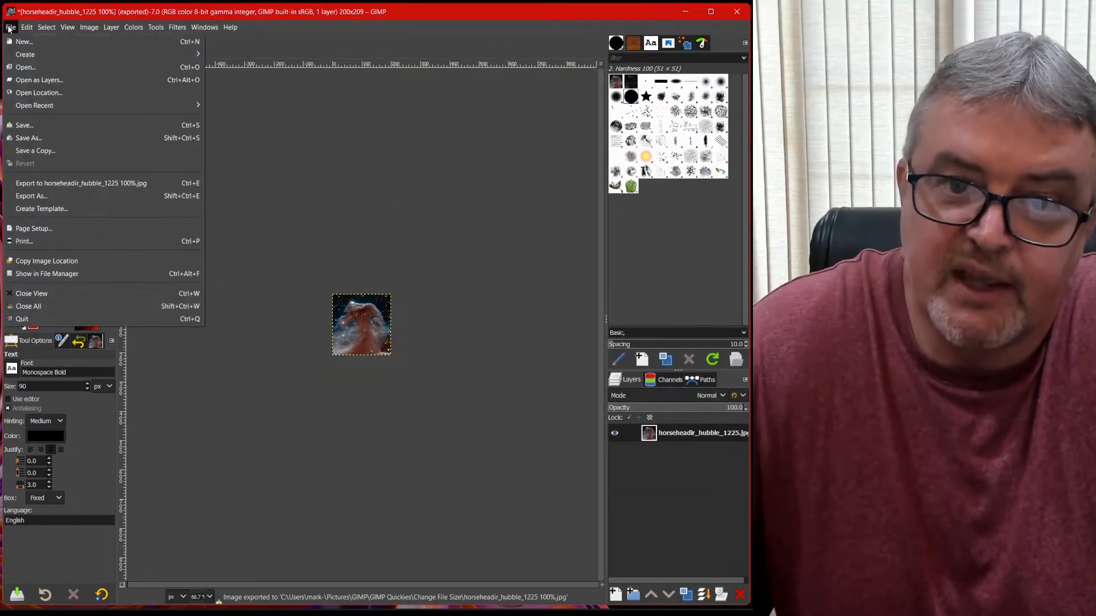
click(39, 196)
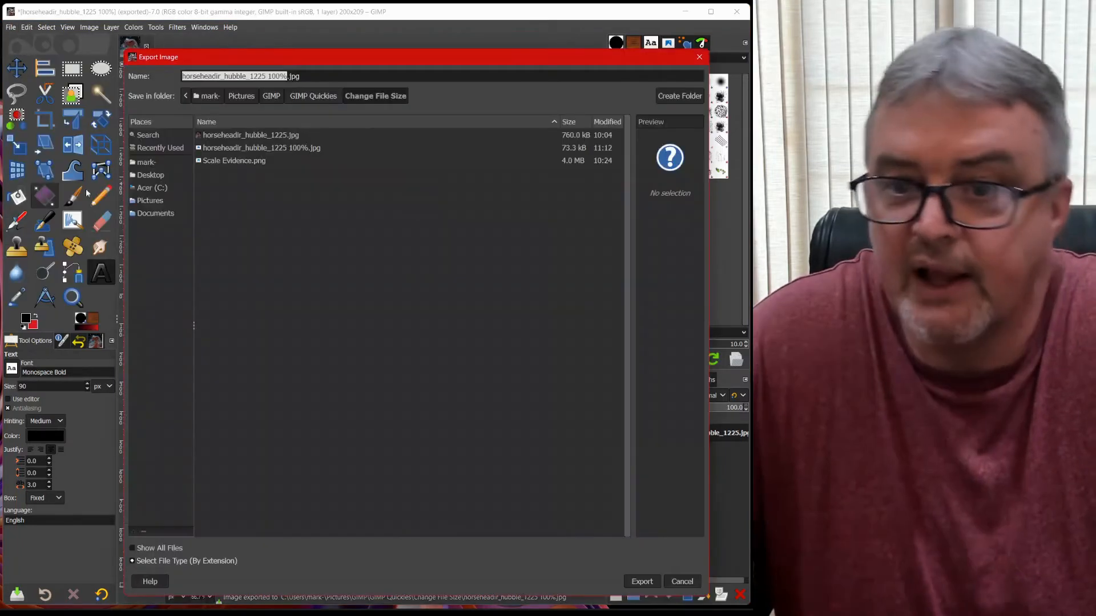
double_click(269, 76)
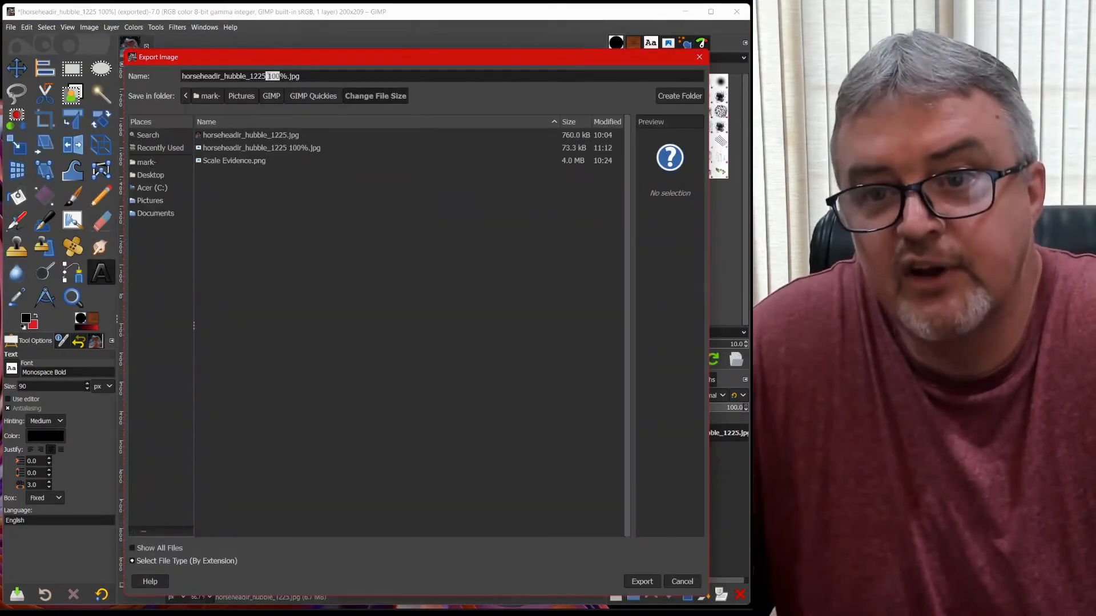
text(80)
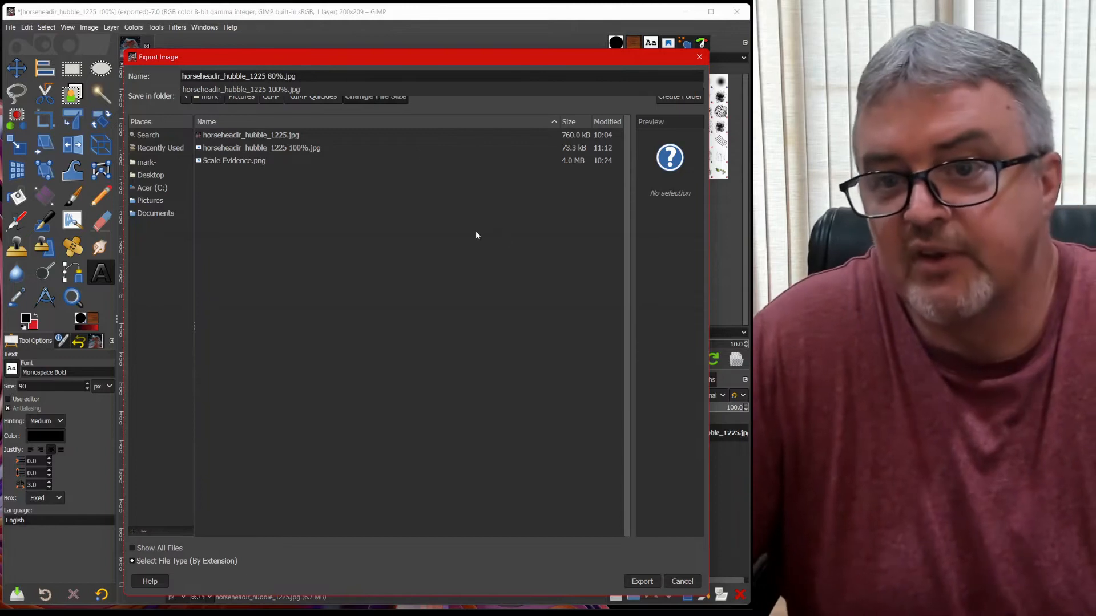
click(475, 231)
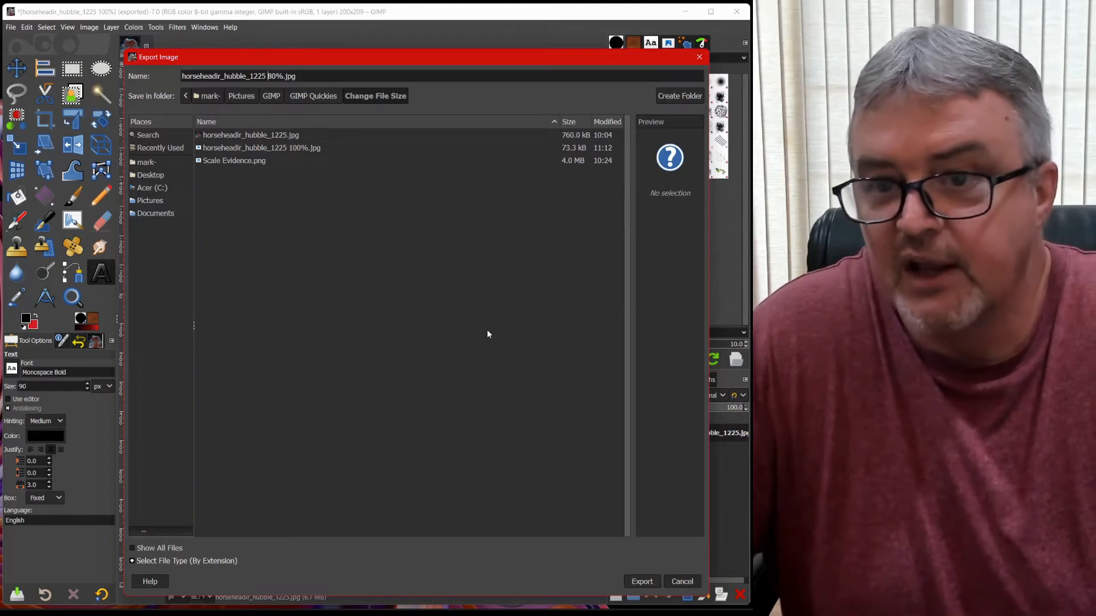
click(642, 584)
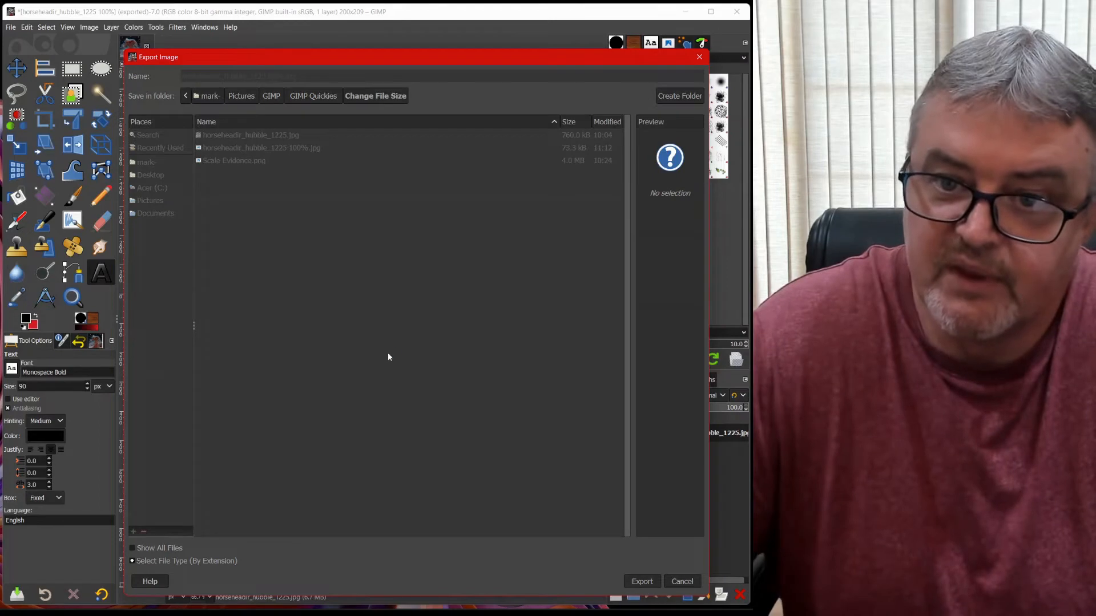
Set the JPEG quality to 80 and complete the export of the second copy.
drag(28, 210, 349, 146)
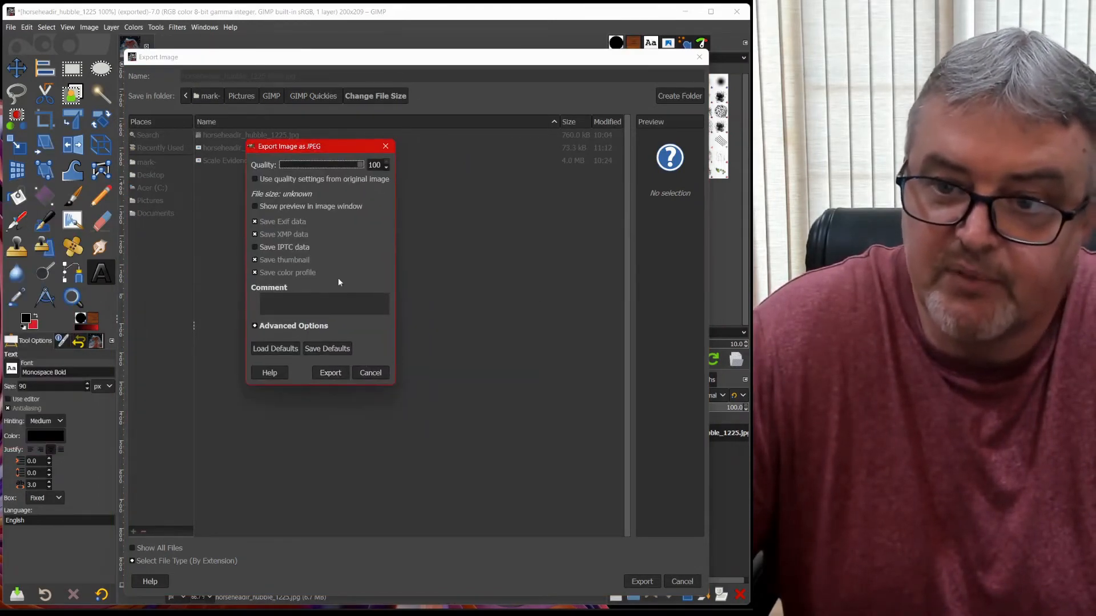
text(80)
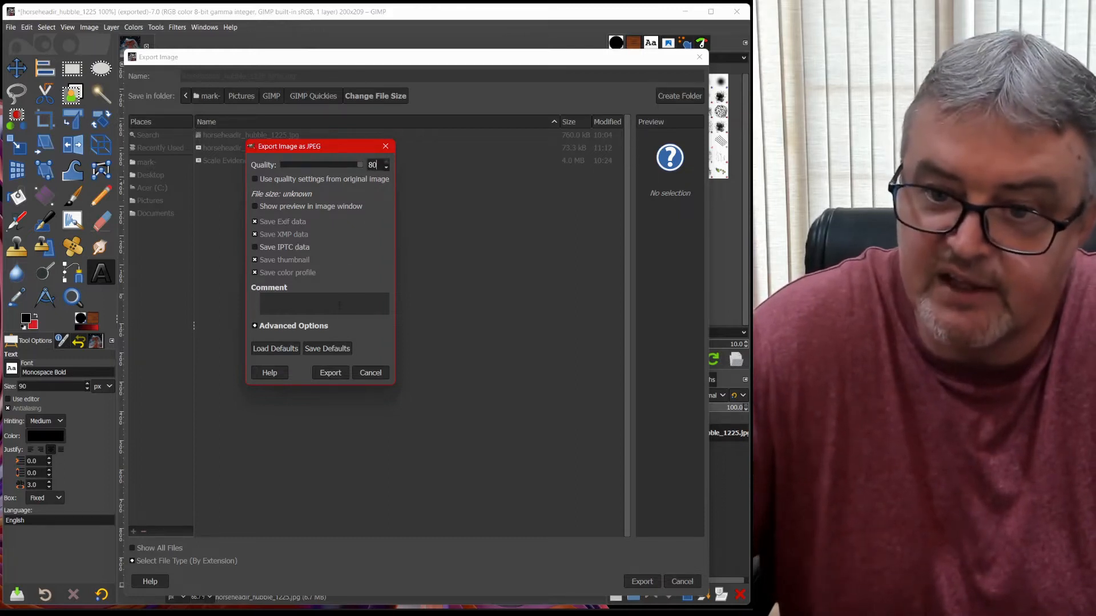
click(282, 303)
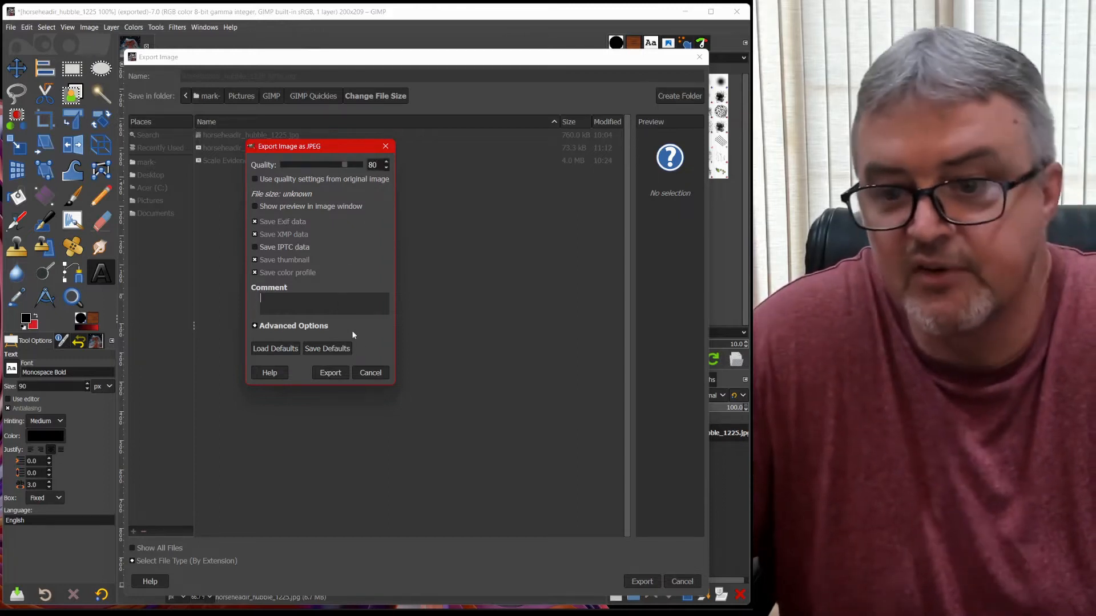
click(331, 375)
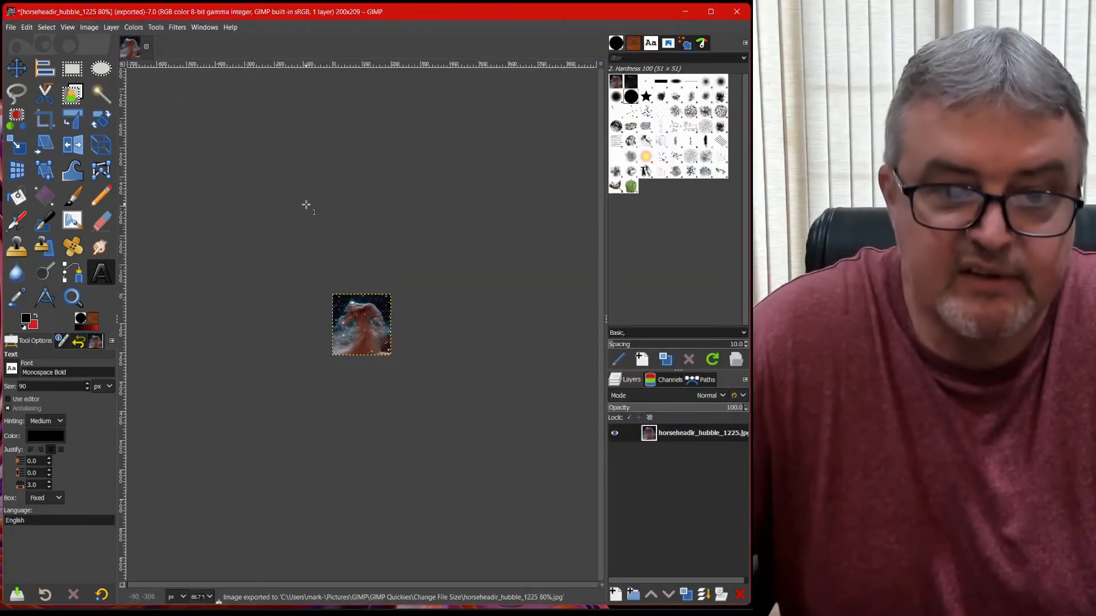
Start a third export of the image under the name "horseheadir_hubble_1225 60%.jpg" in the Change File Size folder.
click(11, 27)
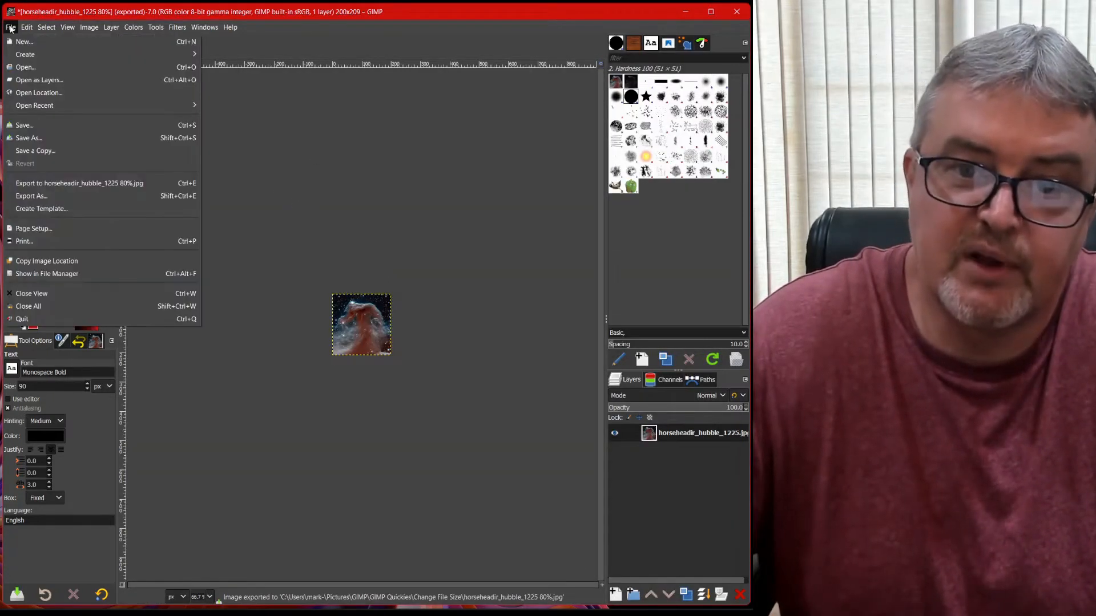
click(34, 195)
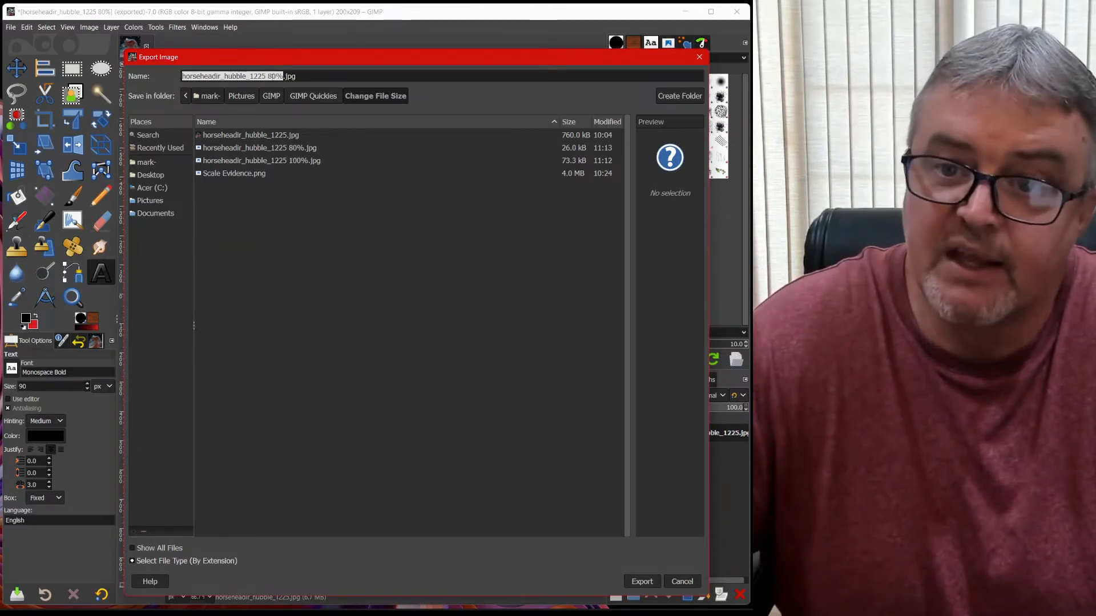
click(272, 75)
key(BackSpace)
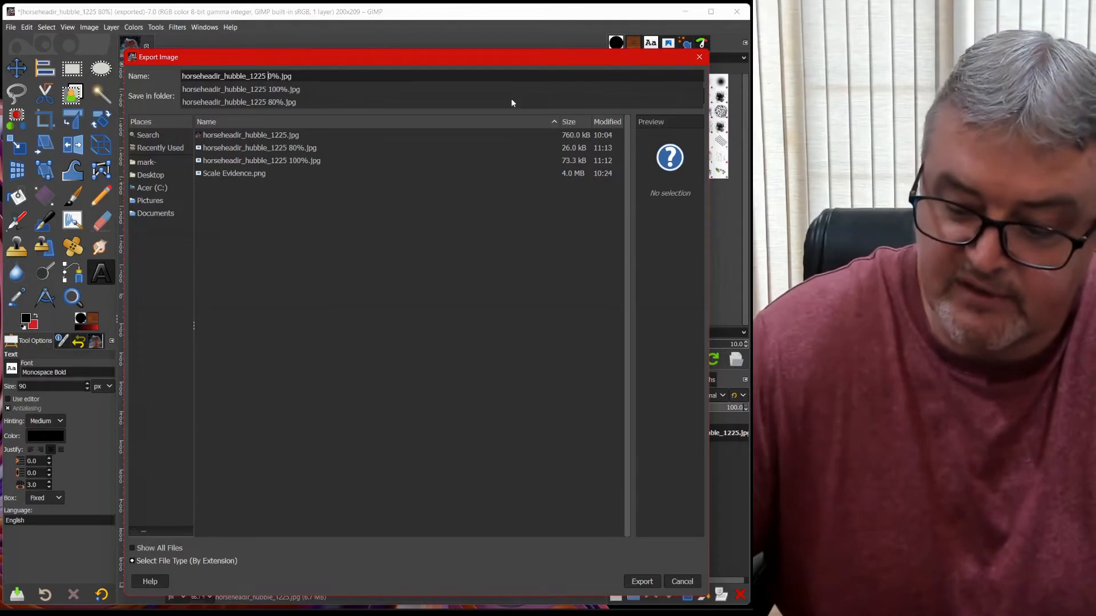
text(6)
click(447, 294)
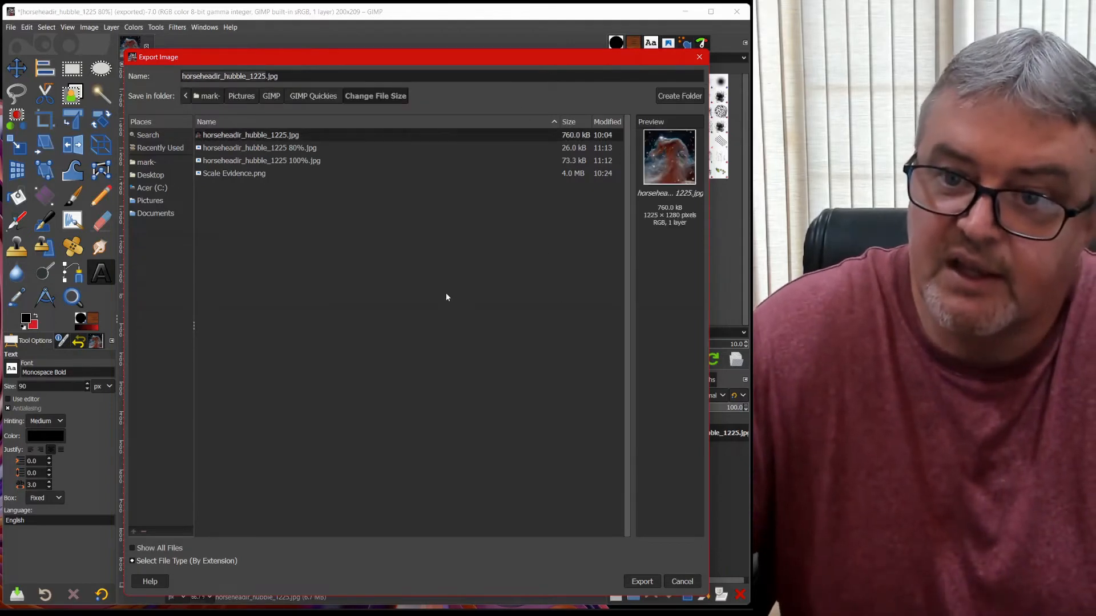
click(641, 581)
text(60%)
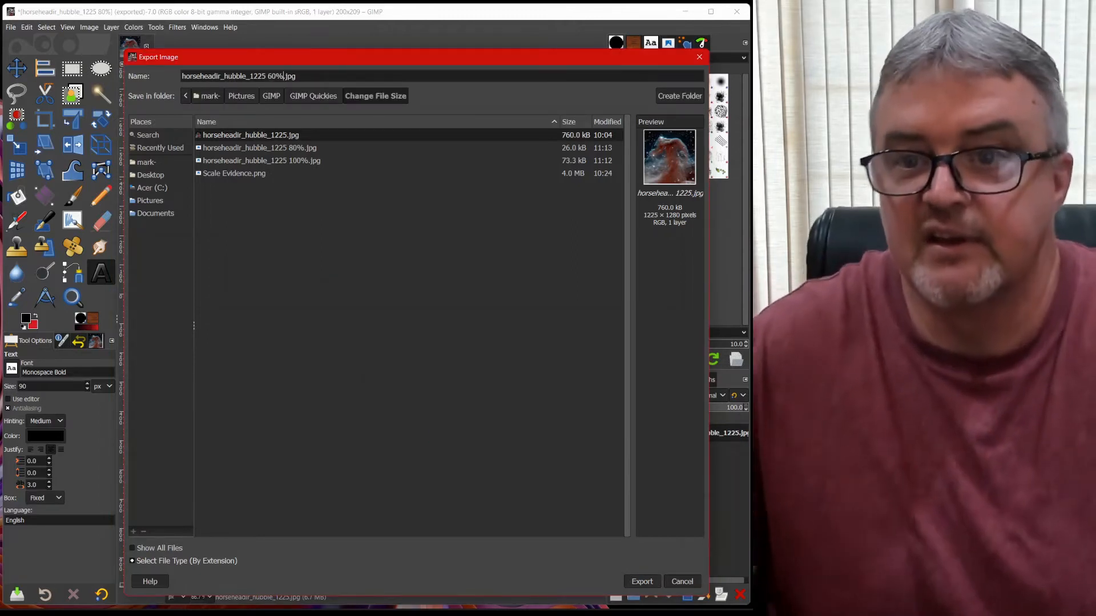
click(635, 582)
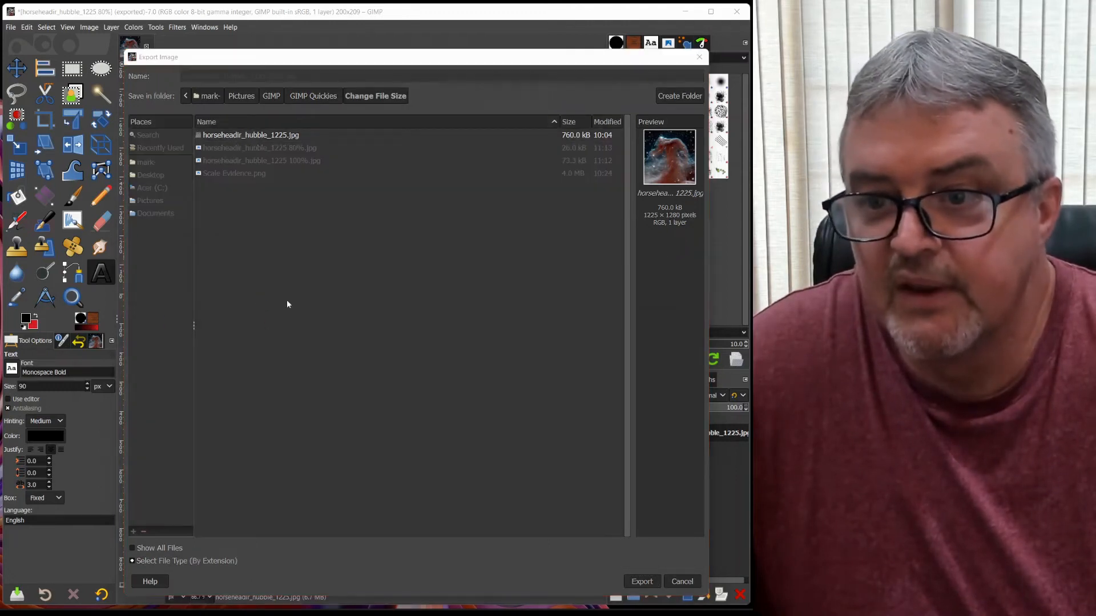
Set the JPEG quality to 60 and complete the export of the third copy.
drag(52, 231, 392, 186)
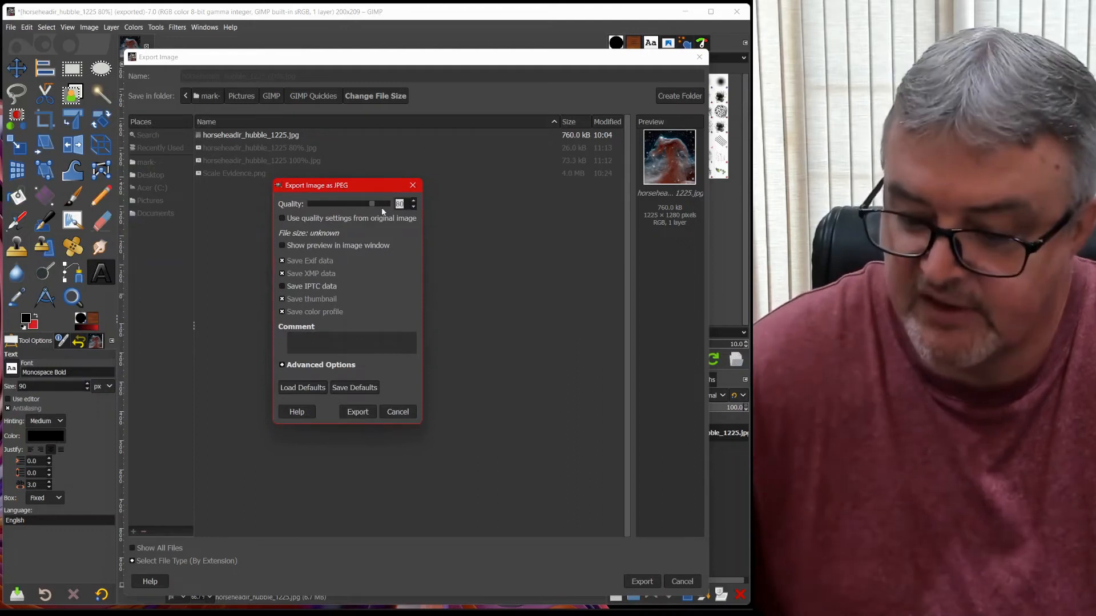
text(60)
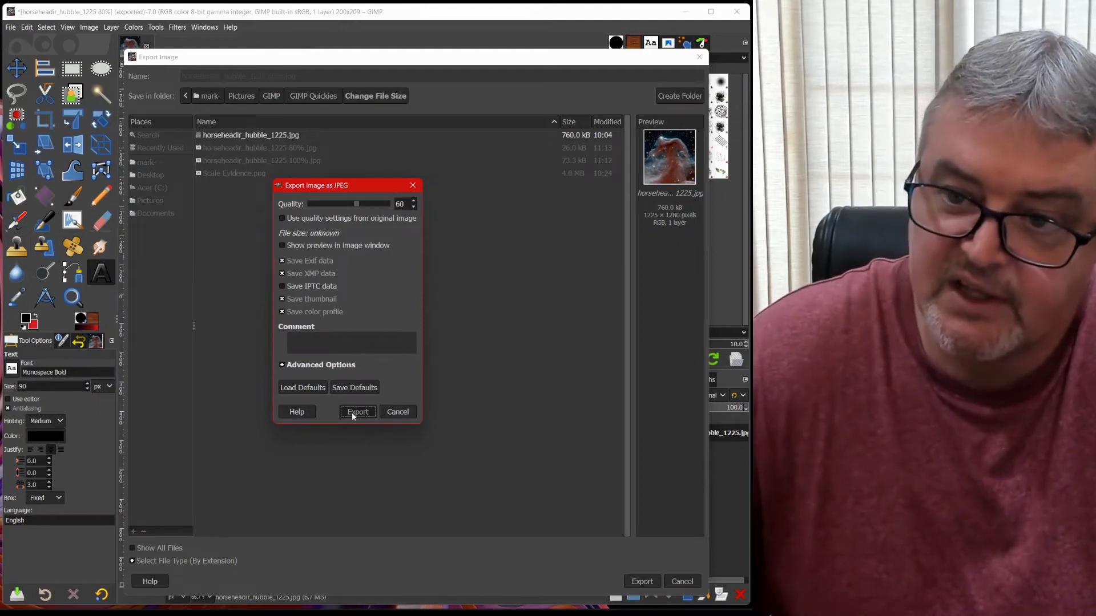
click(352, 416)
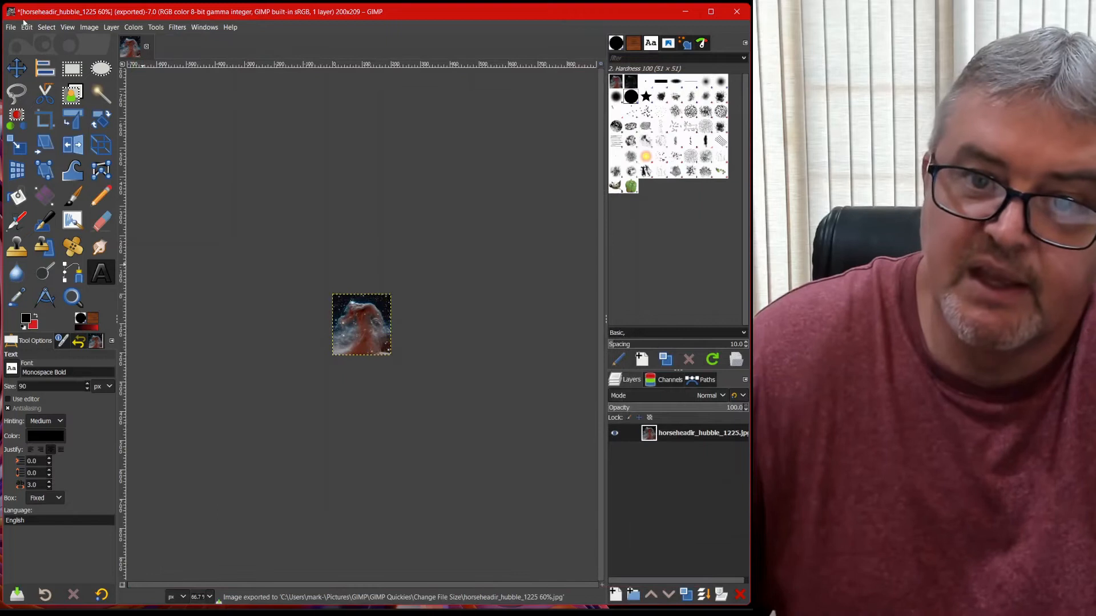
Switch to the Move tool and start a fourth export under the name "horseheadir_hubble_1225 40%.jpg".
click(306, 109)
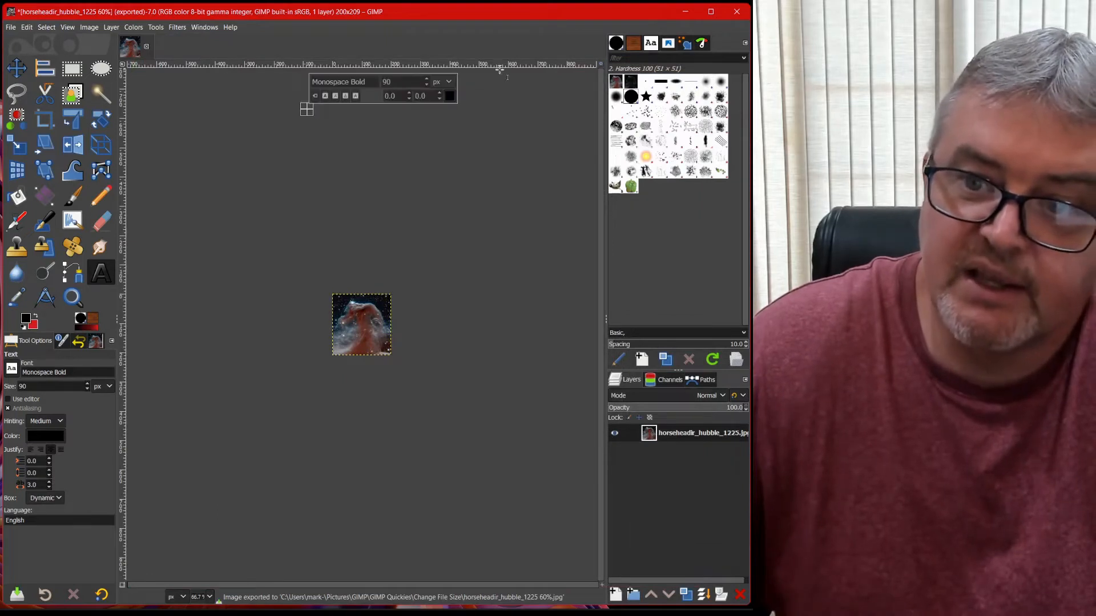
click(16, 68)
click(11, 28)
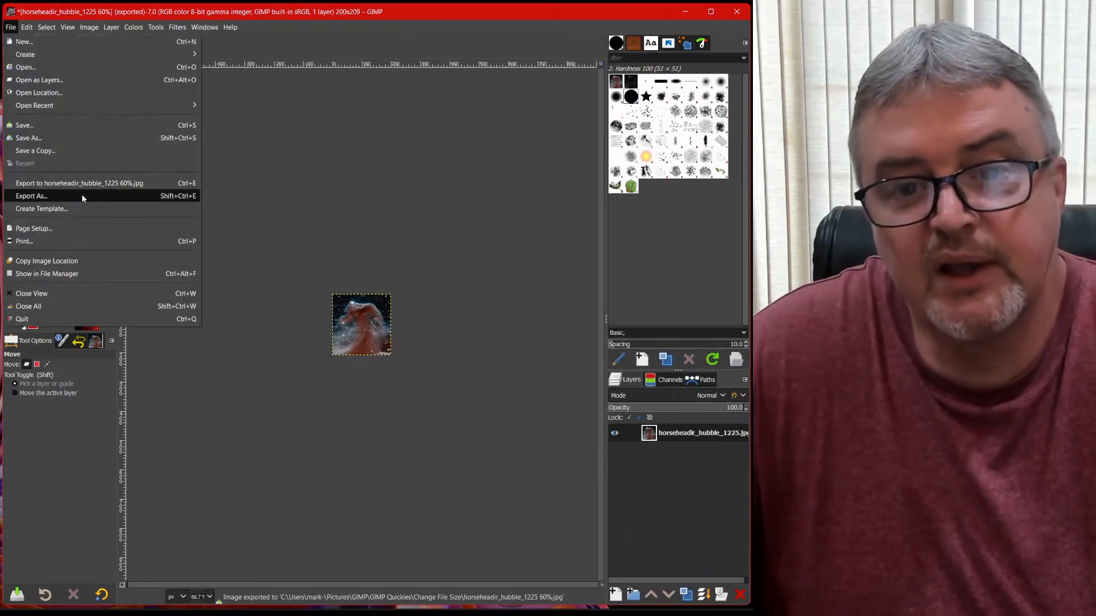
click(48, 196)
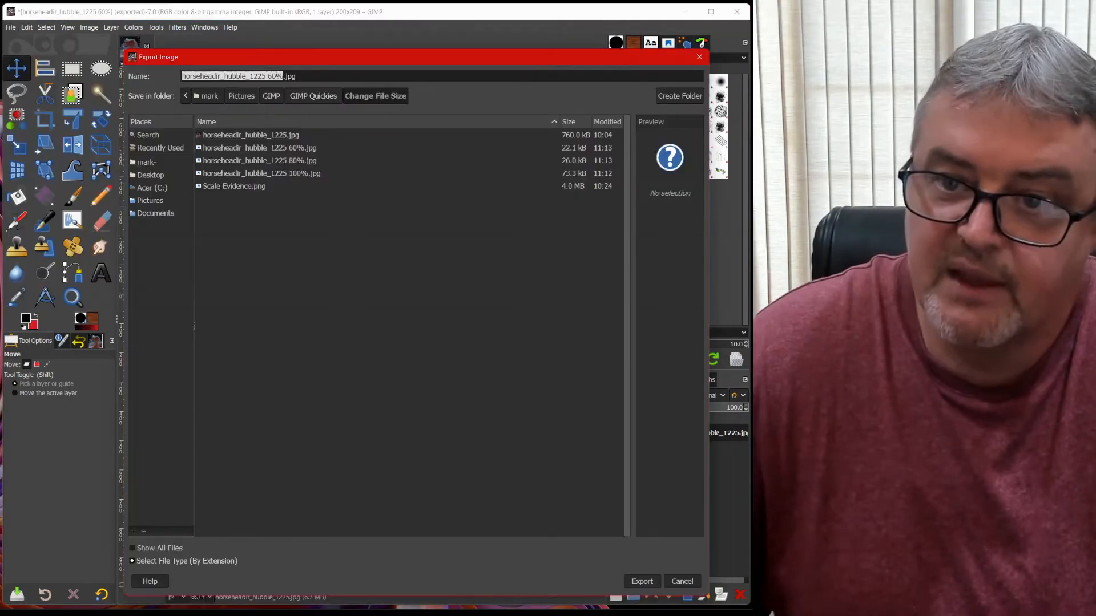
click(272, 76)
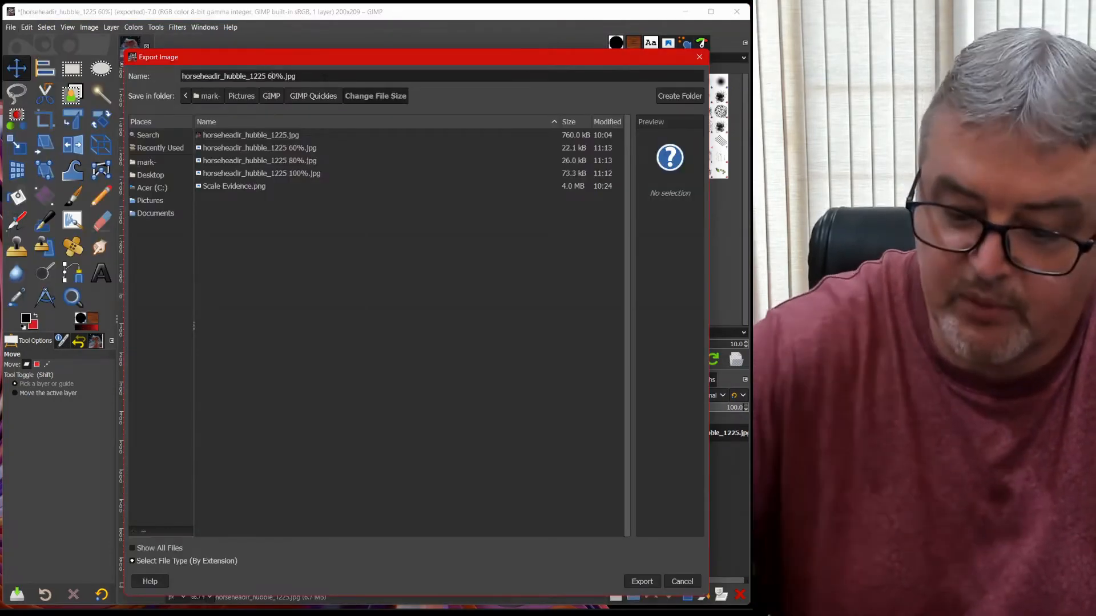
key(BackSpace)
text(4)
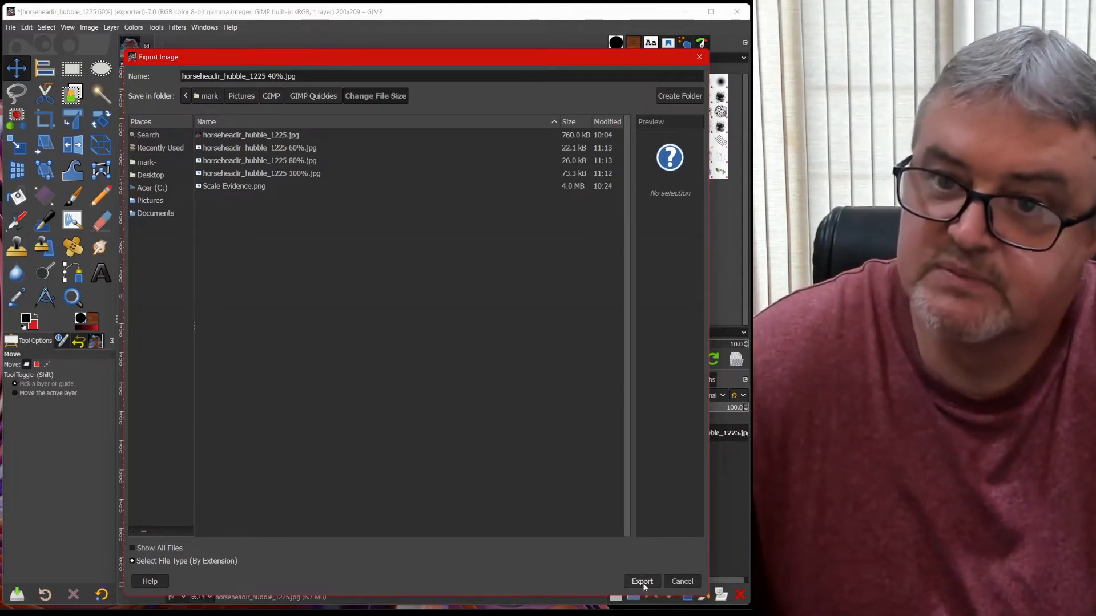
click(642, 583)
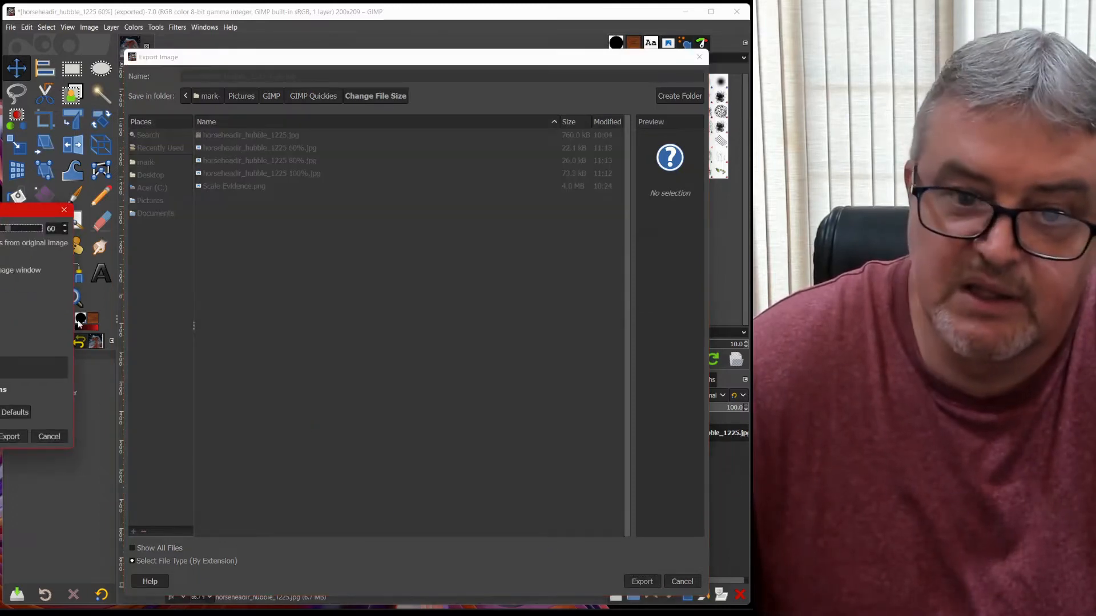
Set the JPEG quality to 40 and complete the export of the fourth copy.
drag(10, 218, 406, 230)
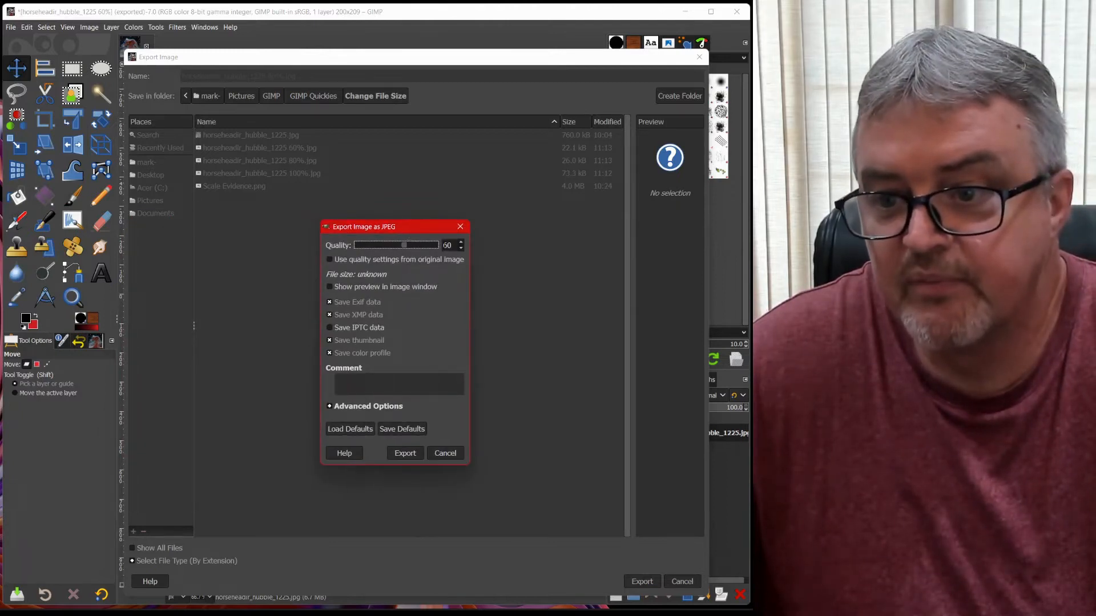
text(40)
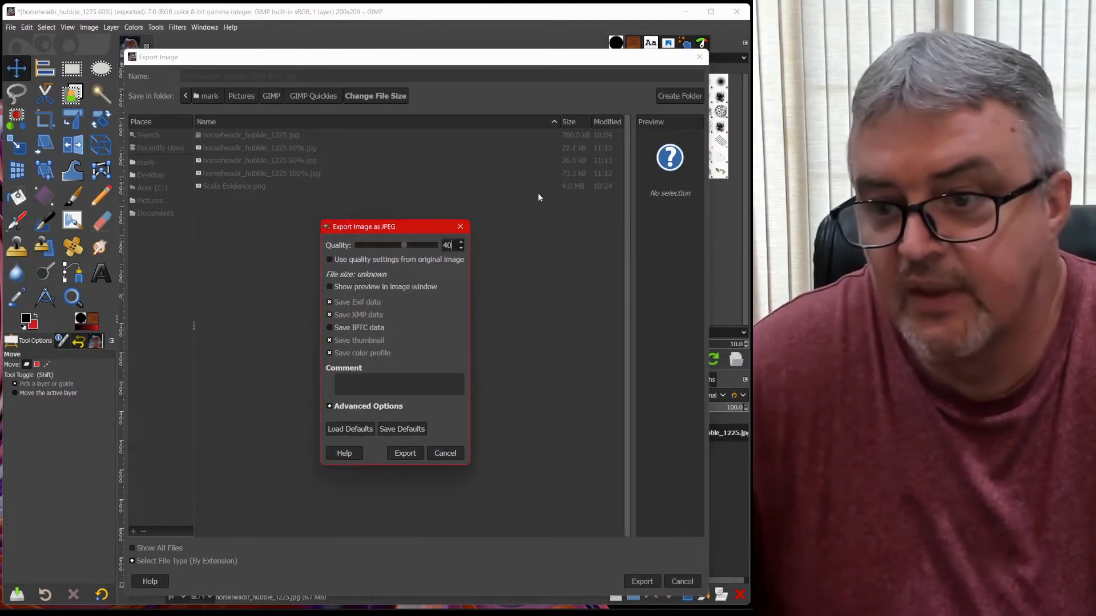
click(407, 454)
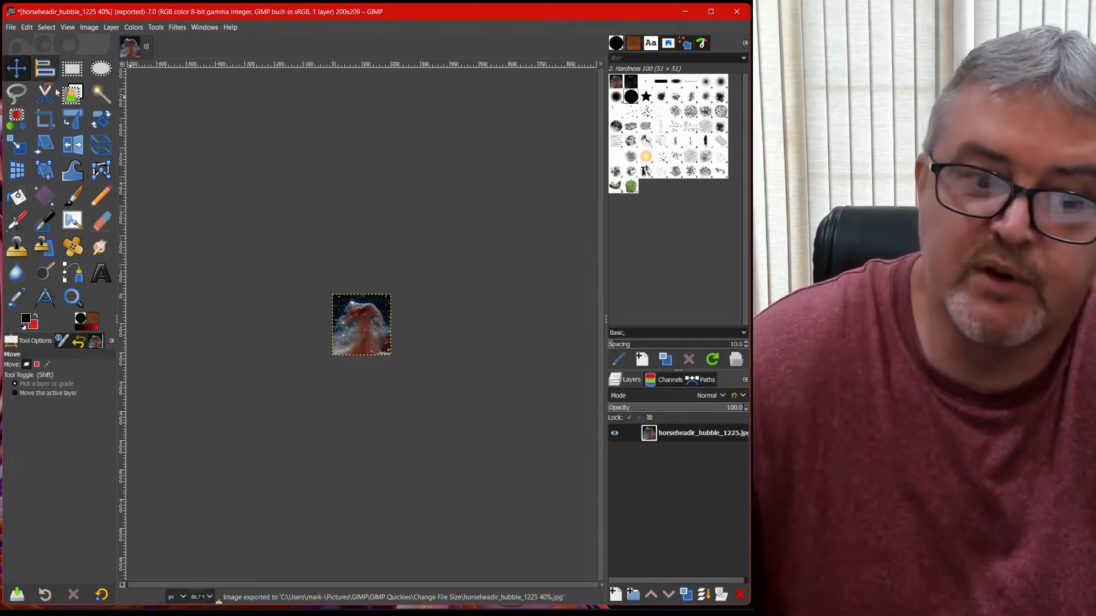
Start a fifth export of the image under the name "horseheadir_hubble_1225 20%.jpg".
click(10, 29)
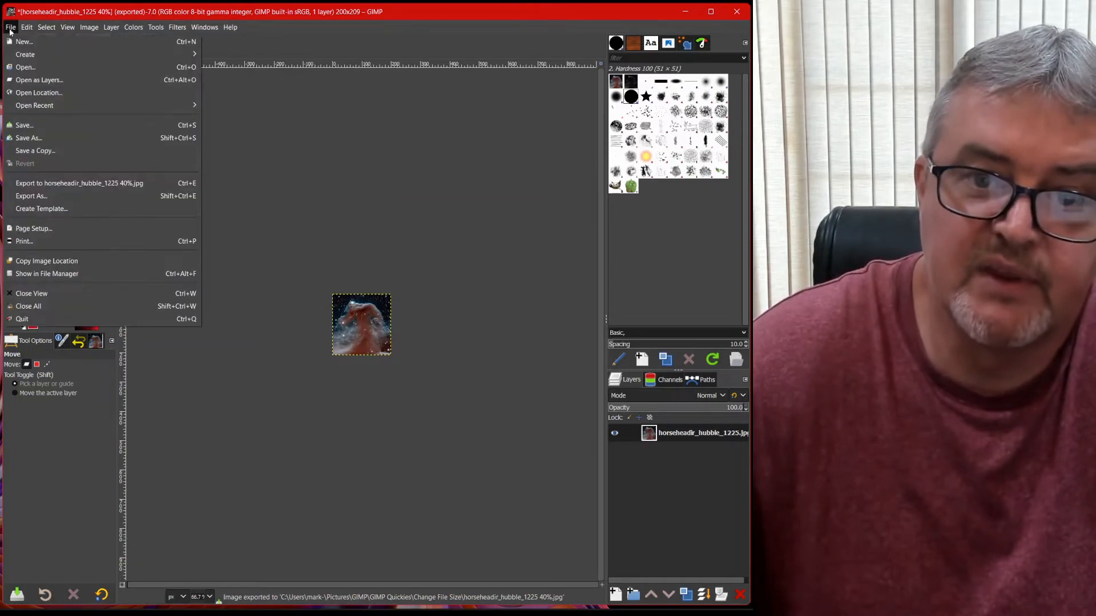
click(51, 195)
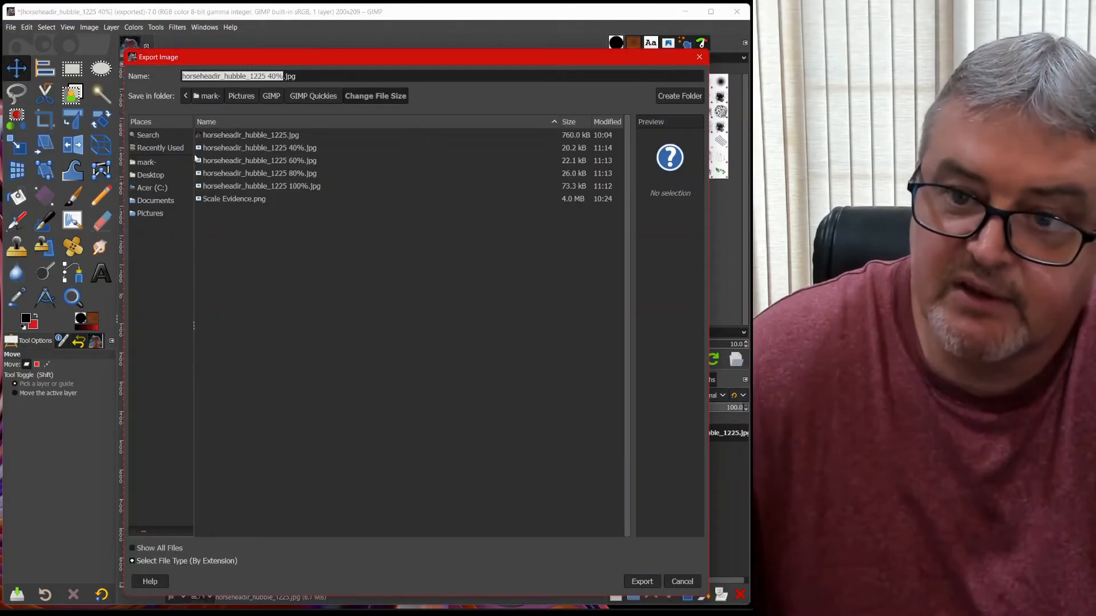
click(272, 76)
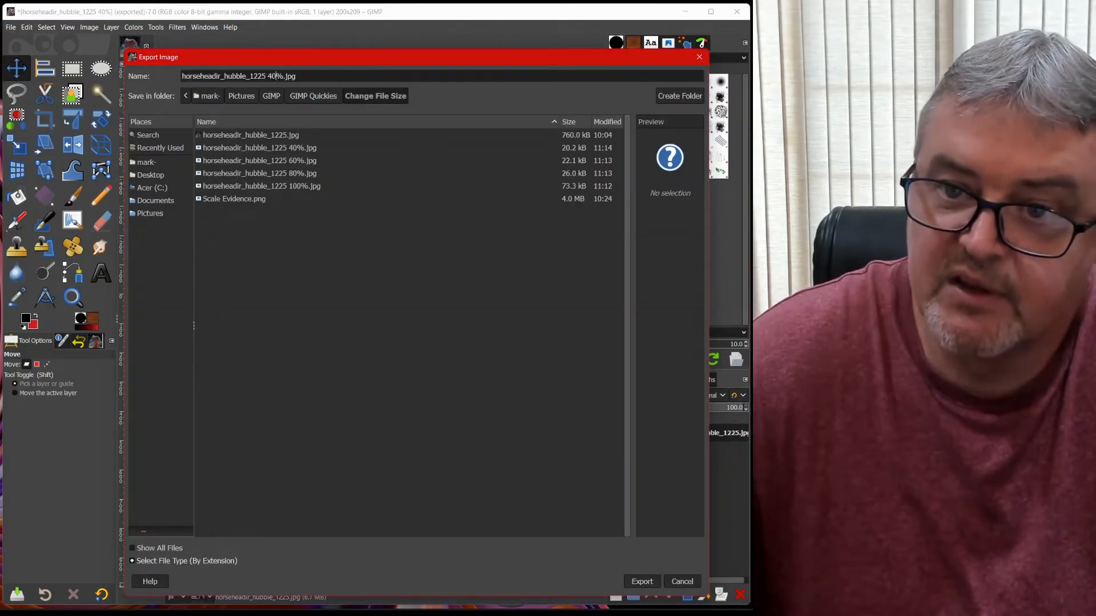
key(BackSpace)
text(2)
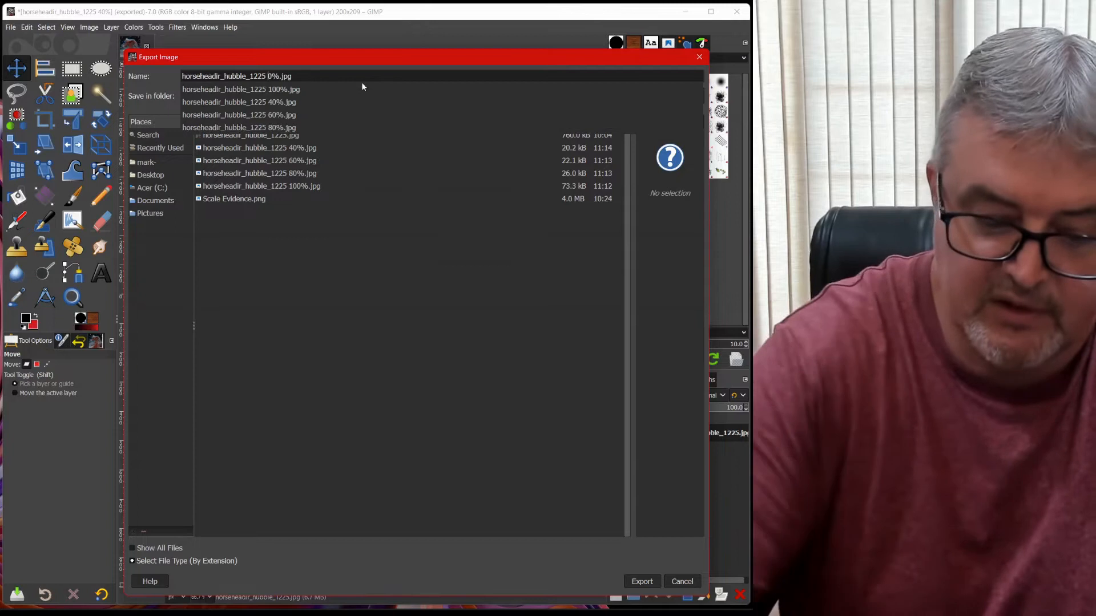
click(537, 439)
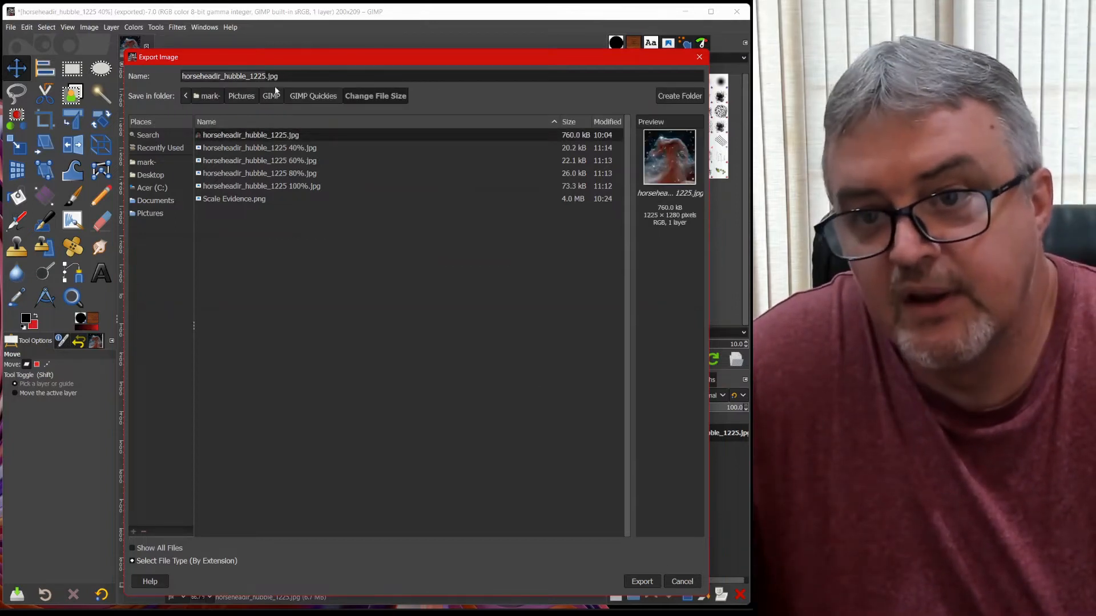
click(272, 150)
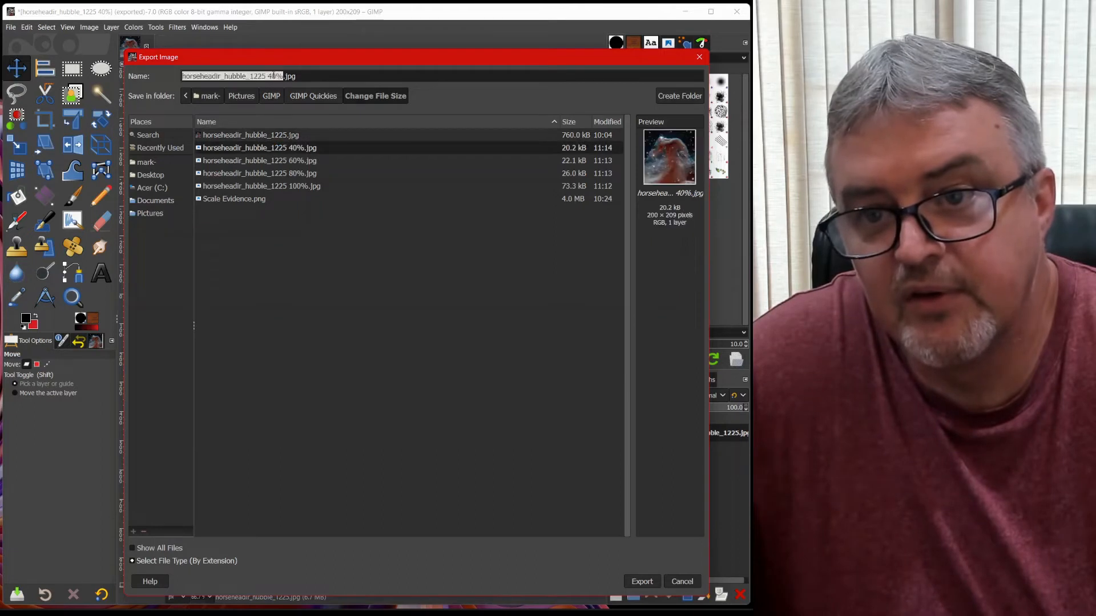
key(BackSpace)
text(2)
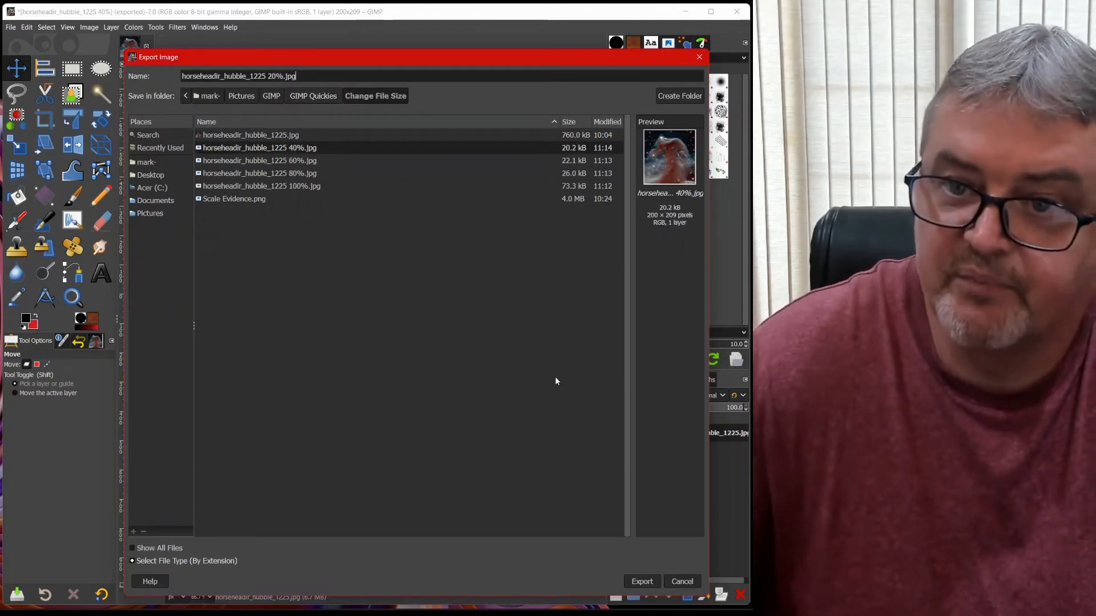
click(644, 588)
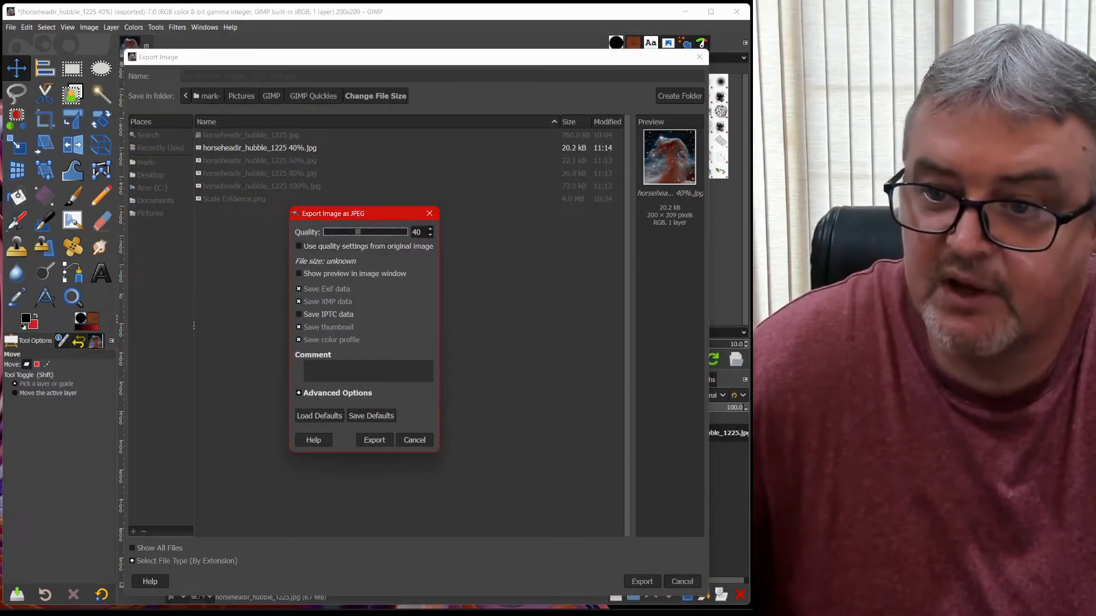
Set the JPEG quality to 20 and complete the export of the fifth copy.
key(BackSpace)
key(BackSpace)
text(20)
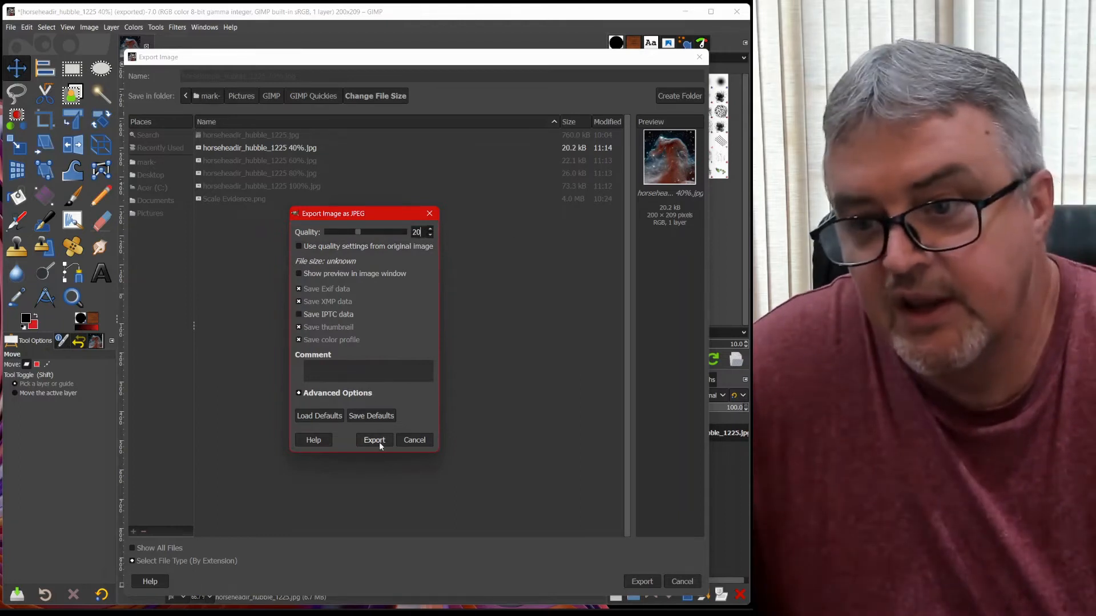
click(380, 441)
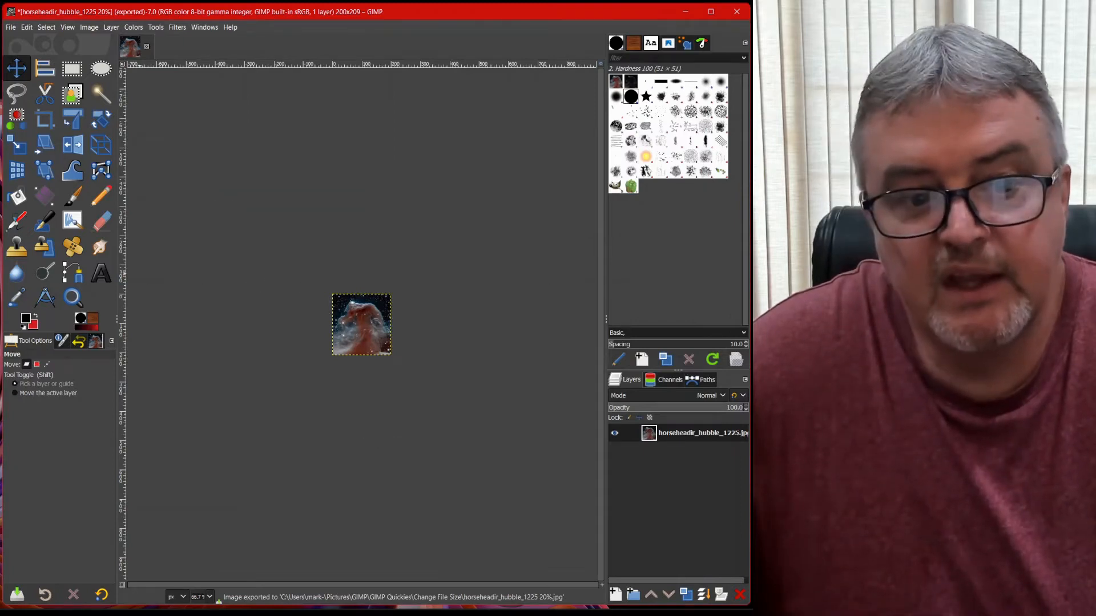
Start a sixth export of the image under the name "horseheadir_hubble_1225 10%.jpg".
click(10, 26)
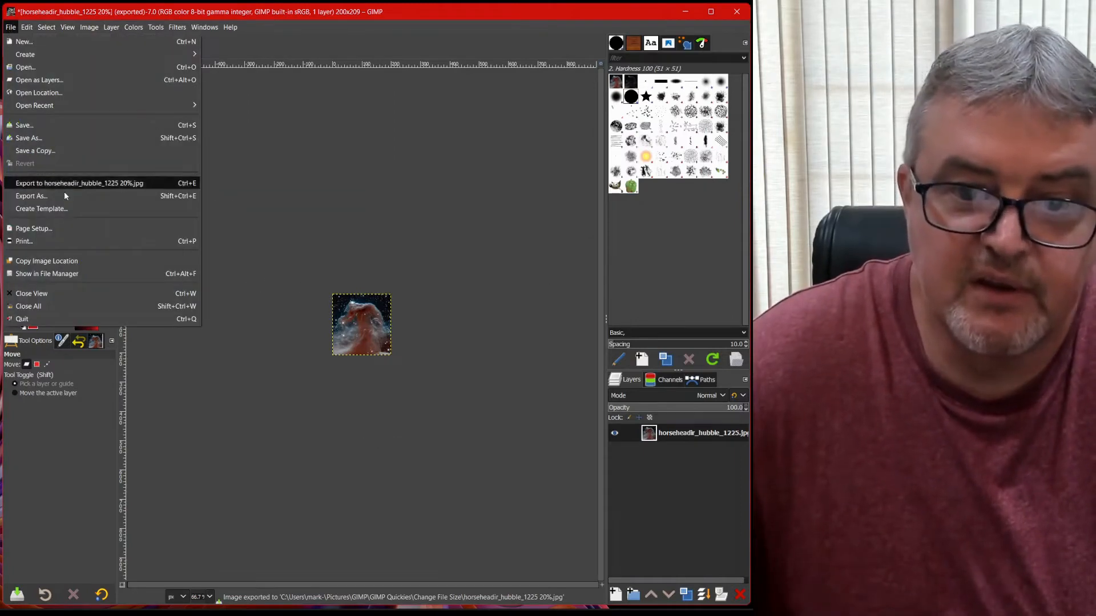
click(80, 196)
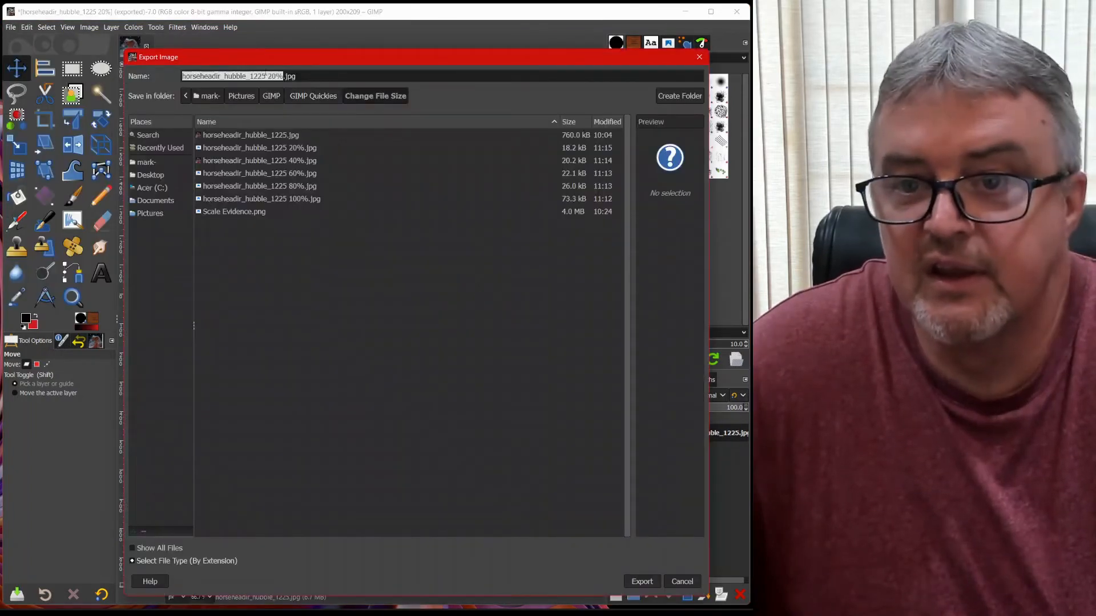
click(269, 76)
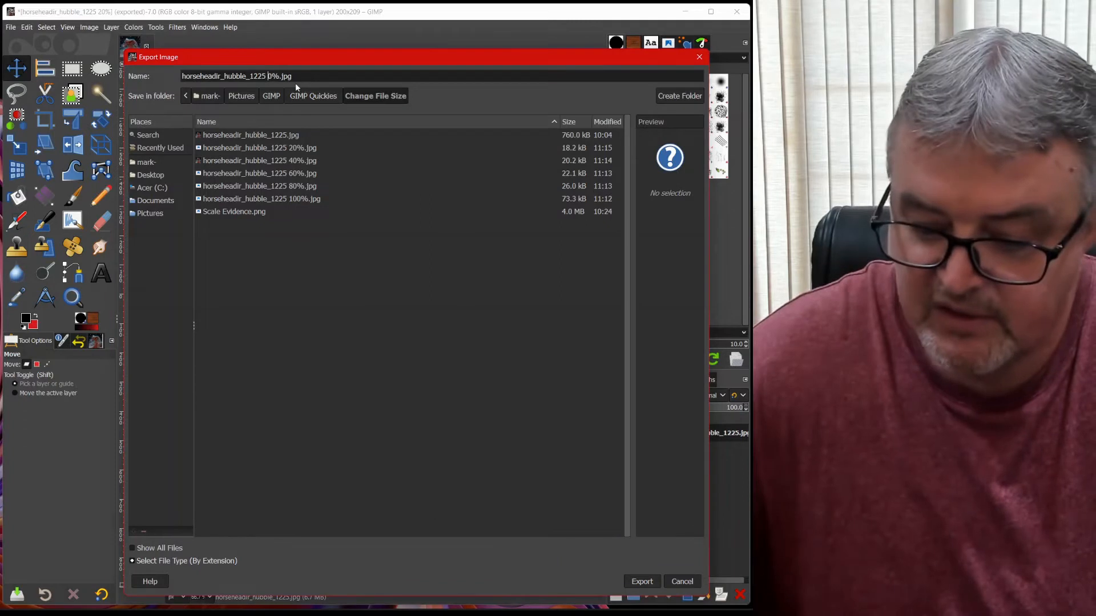
key(BackSpace)
text(1)
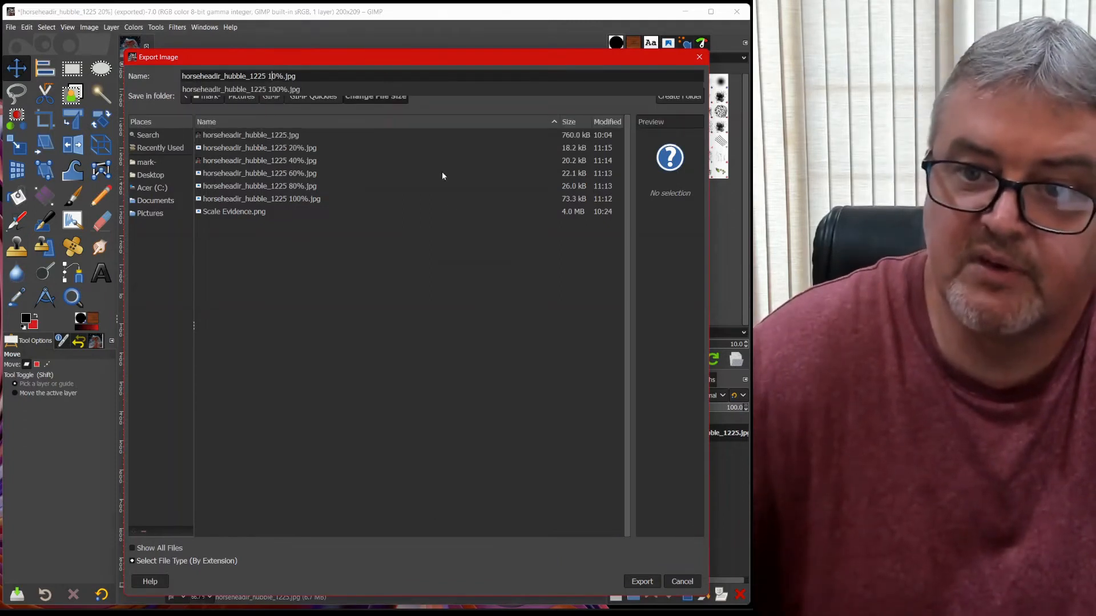
click(565, 566)
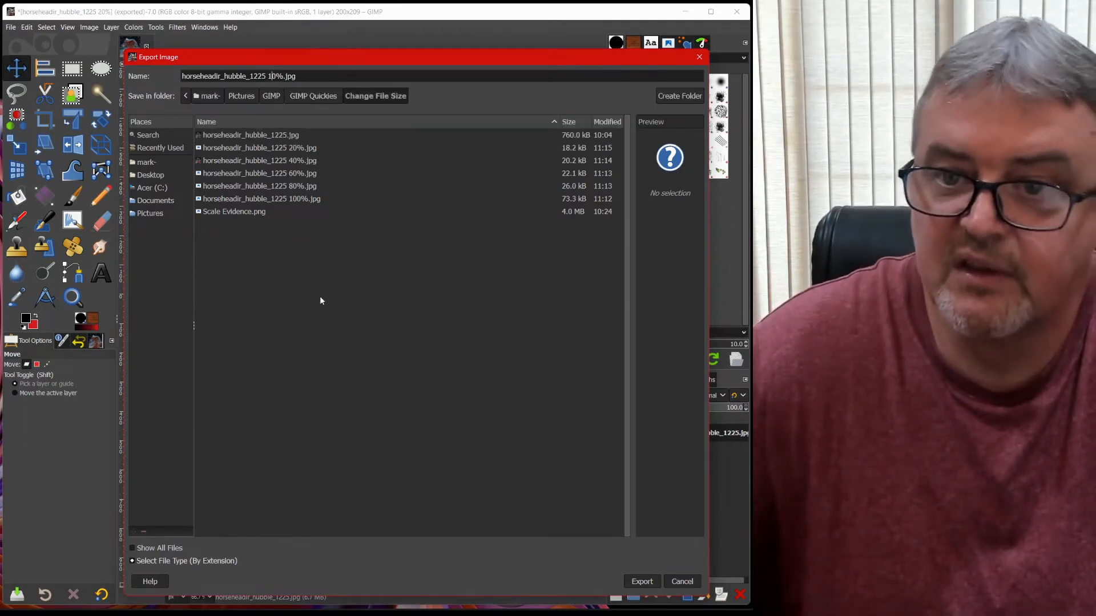
click(654, 580)
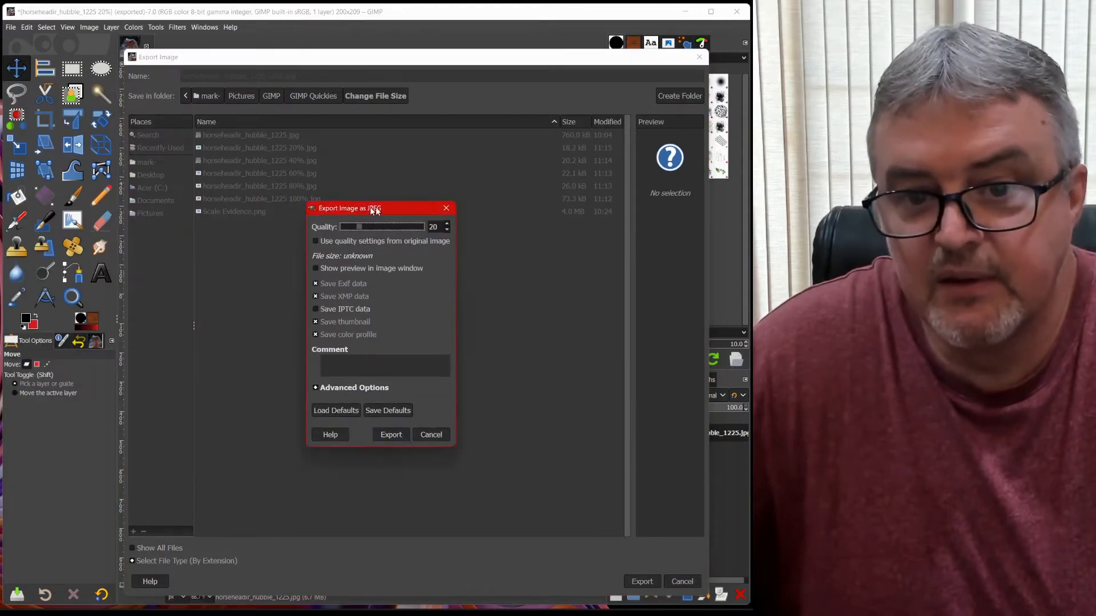
Set the JPEG quality to 10 and complete the export of the sixth copy.
text(1)
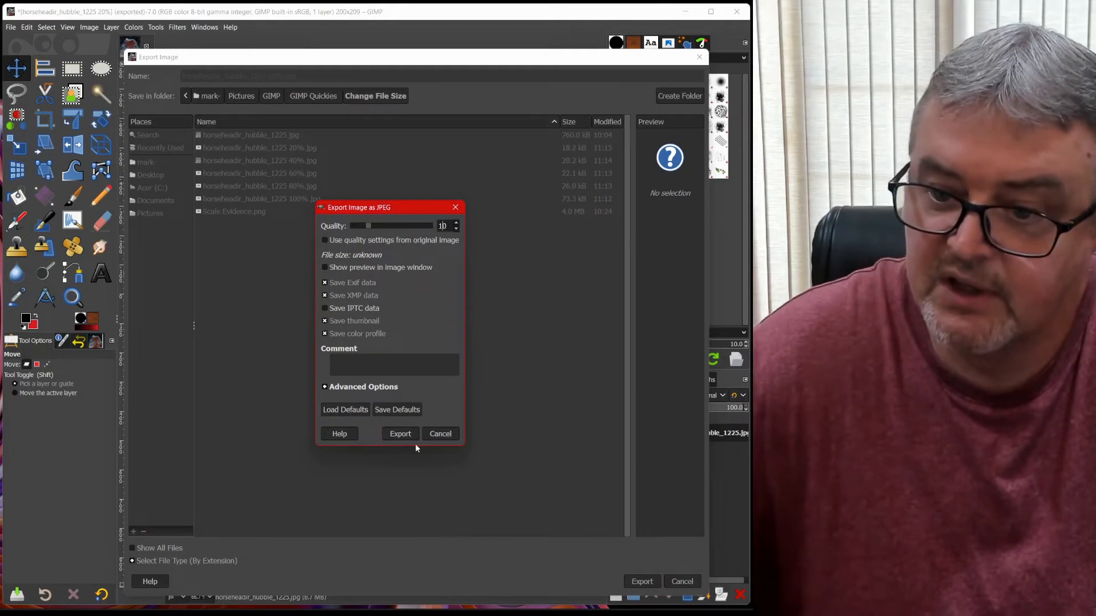
click(401, 435)
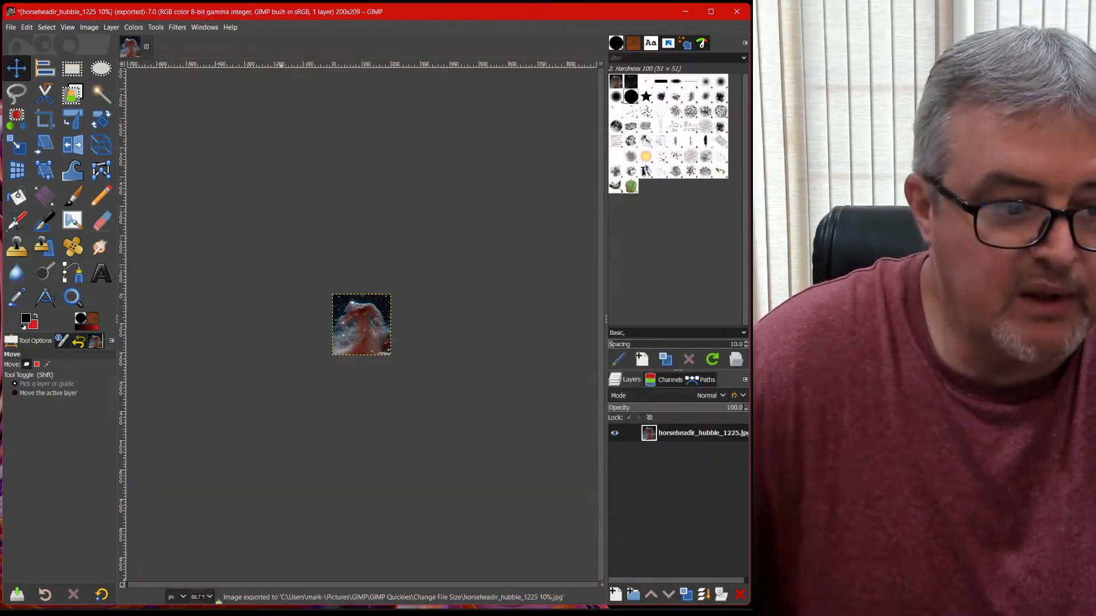
Switch to File Explorer and open Pictures > GIMP > GIMP Quickies > Change File Size to view the exported copies.
key(alt+Tab)
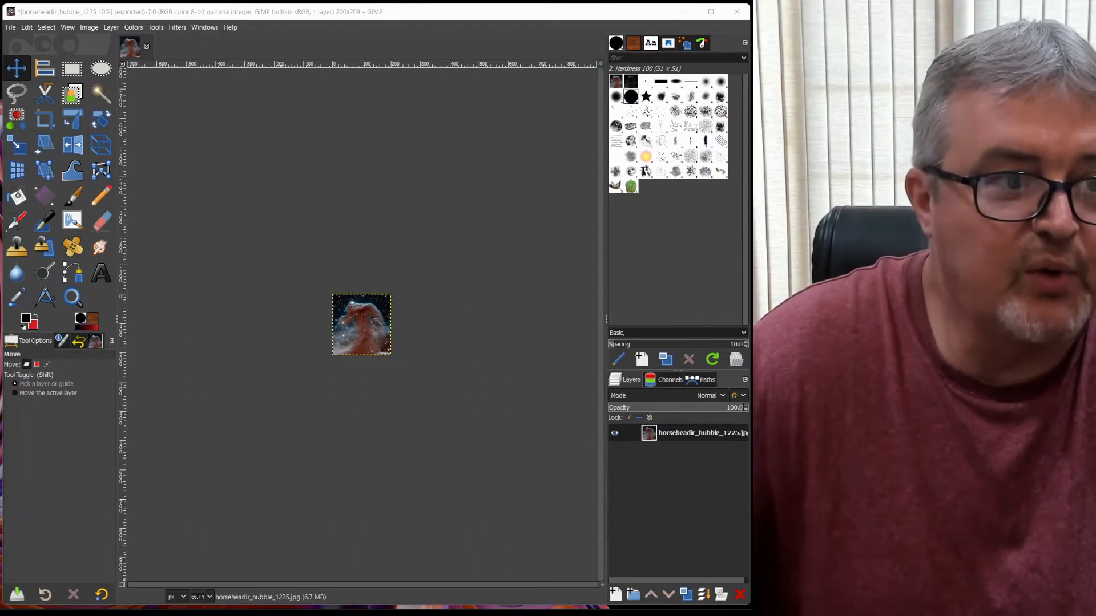
drag(0, 54, 304, 57)
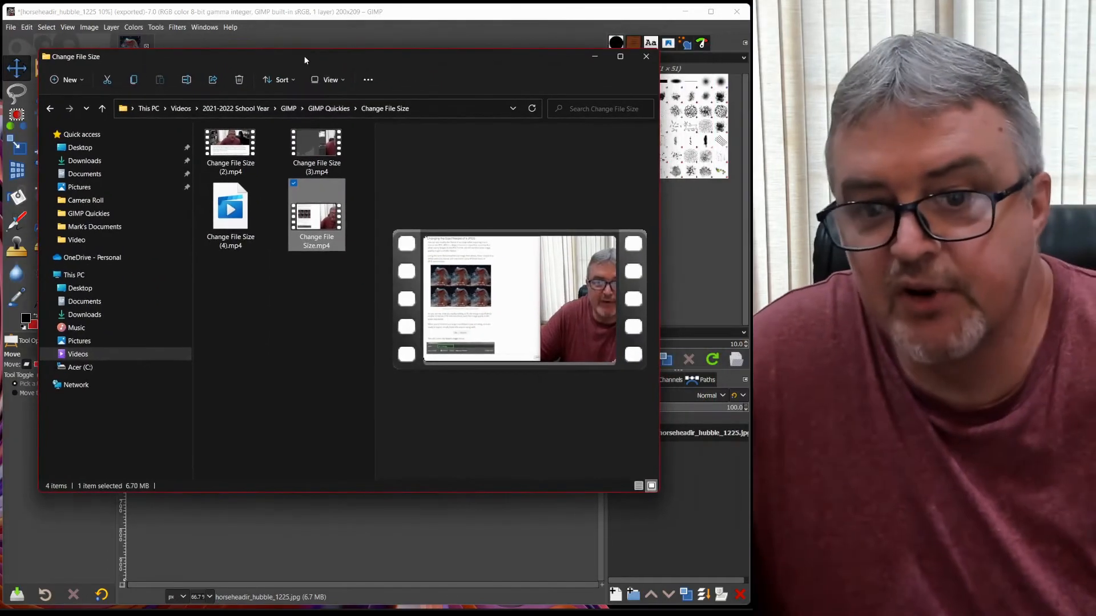
click(77, 342)
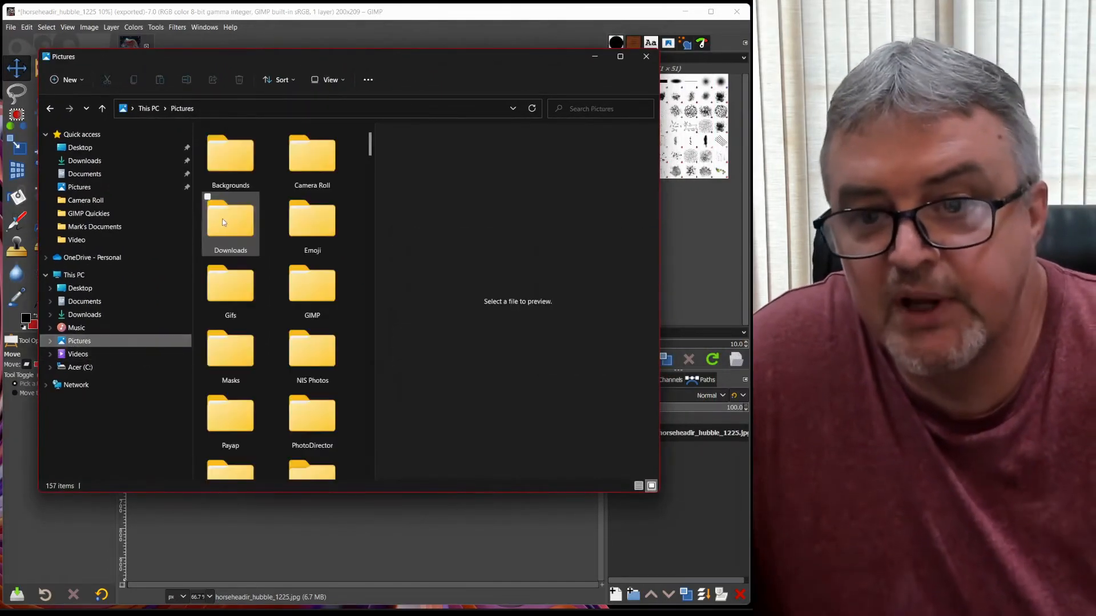
click(331, 297)
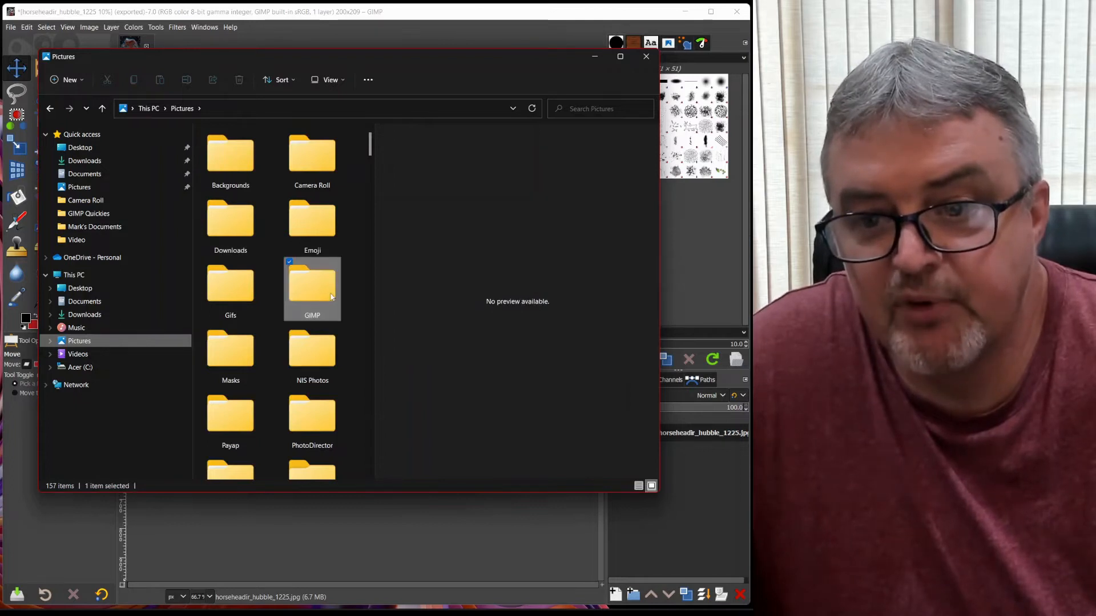
double_click(331, 297)
click(217, 170)
double_click(217, 169)
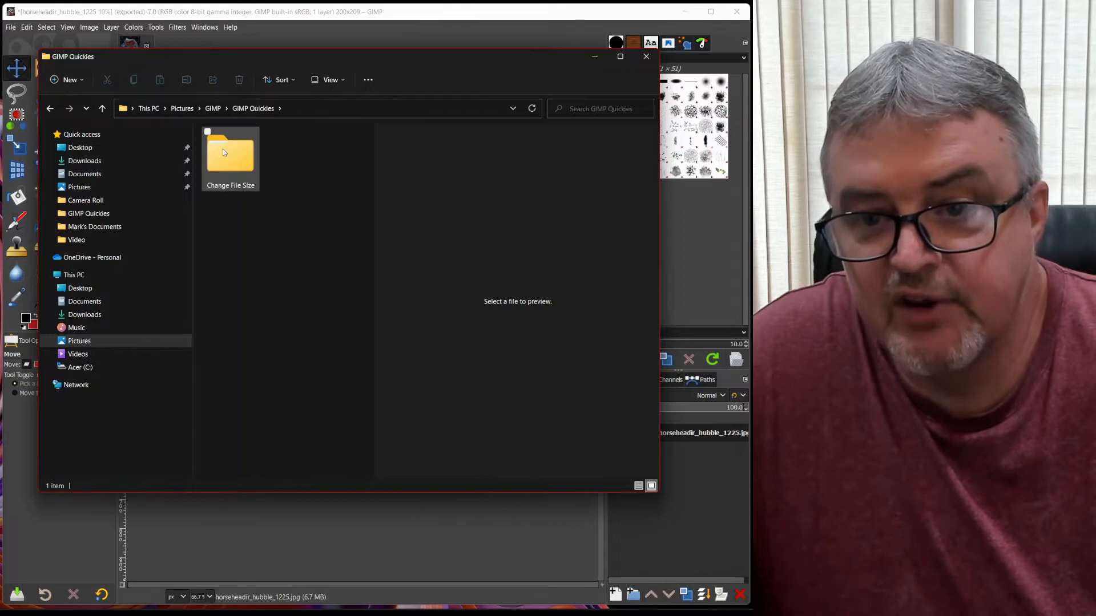
double_click(223, 149)
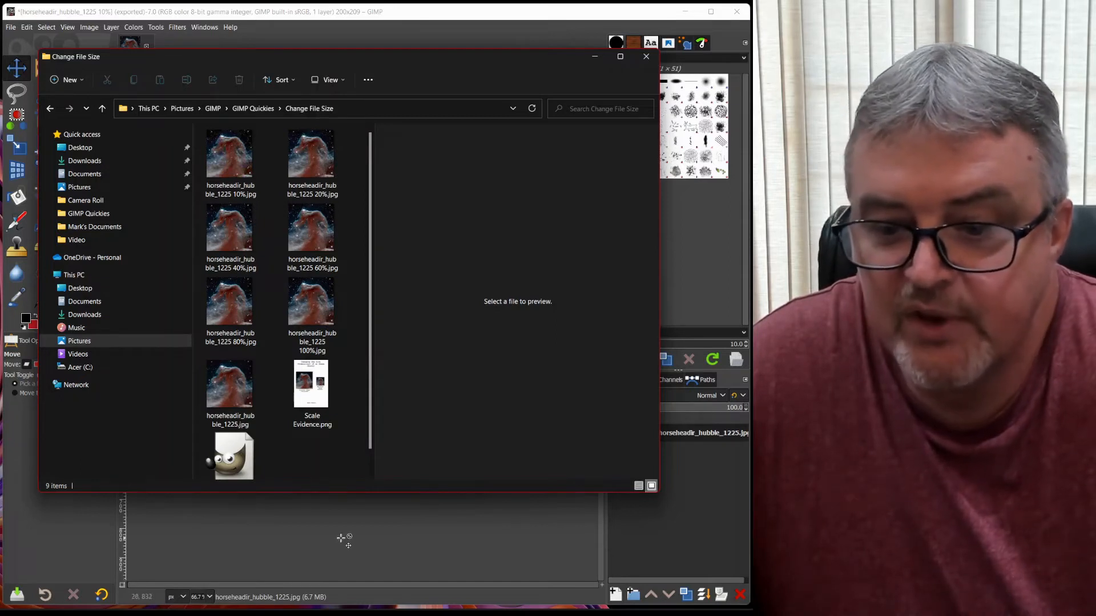
Switch back to GIMP and create a new image from the A4 (300 ppi) template, filled with white.
click(35, 536)
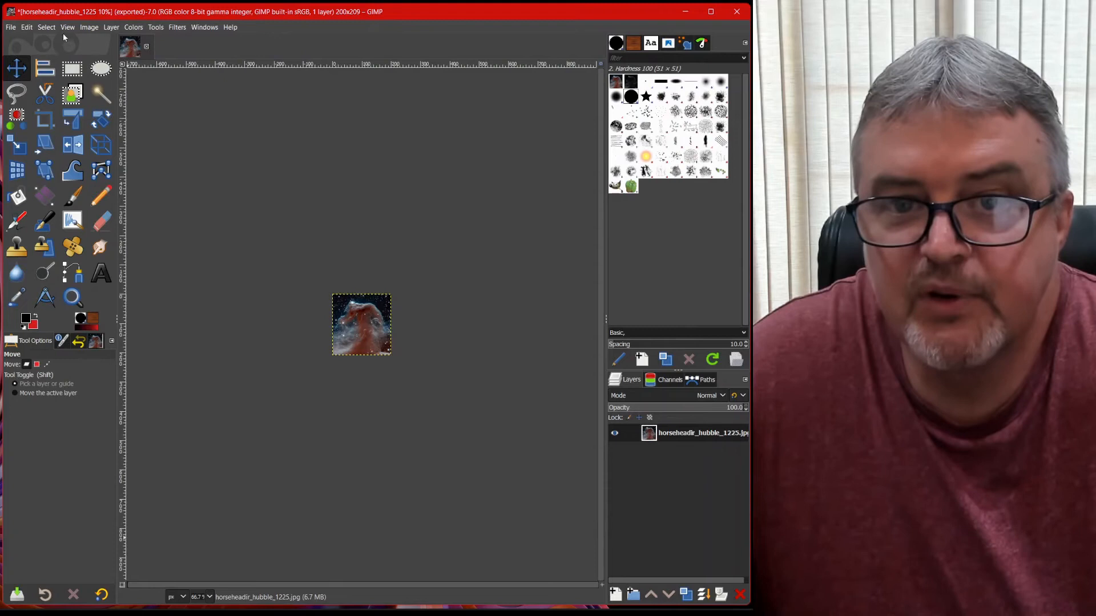
click(10, 27)
click(23, 38)
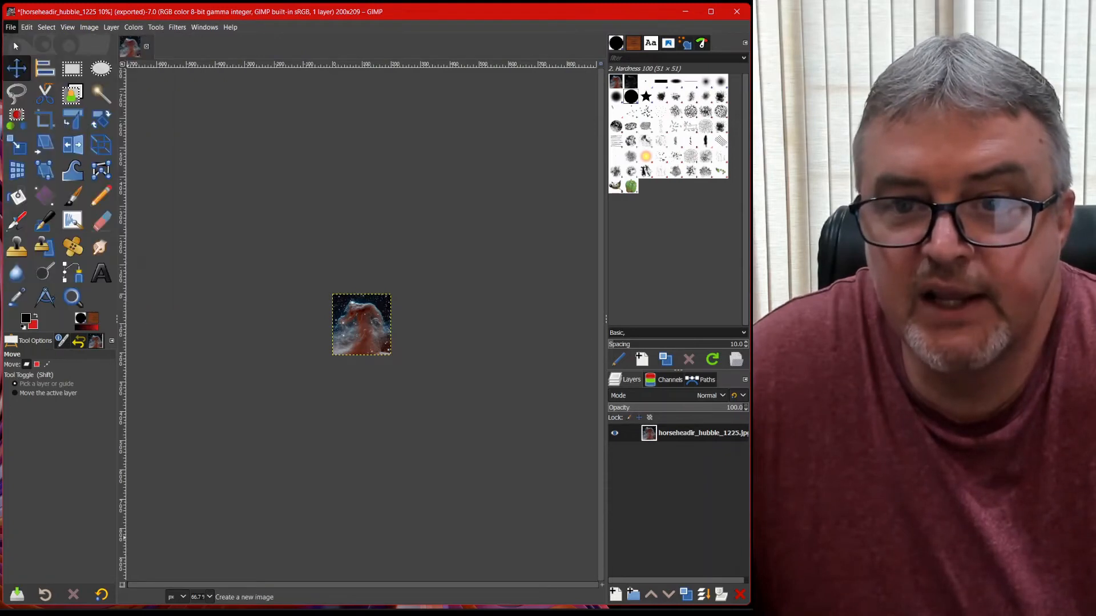
click(233, 119)
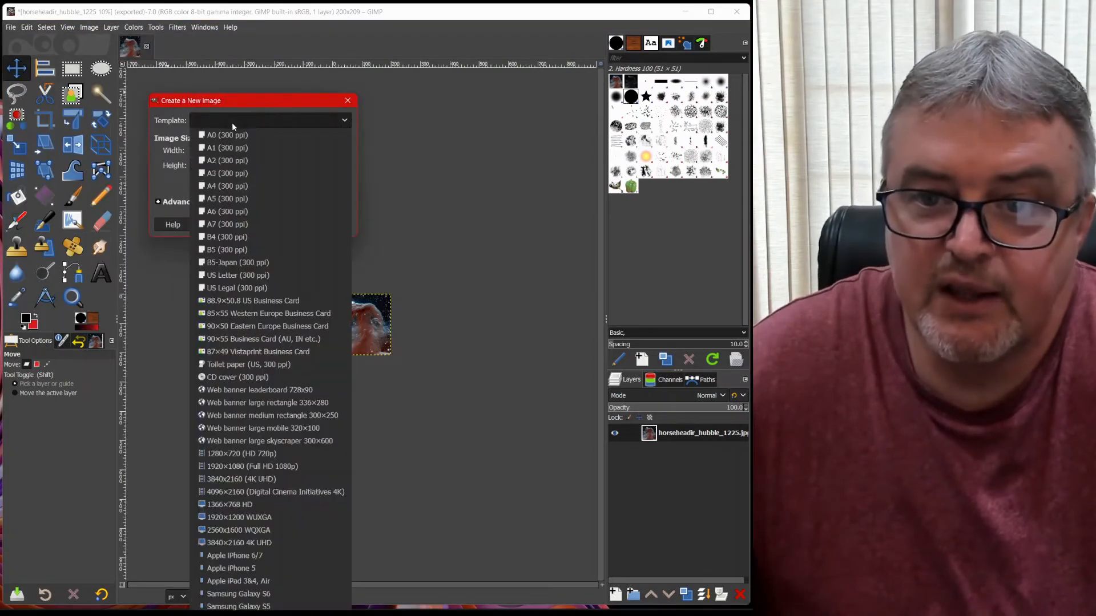
click(228, 186)
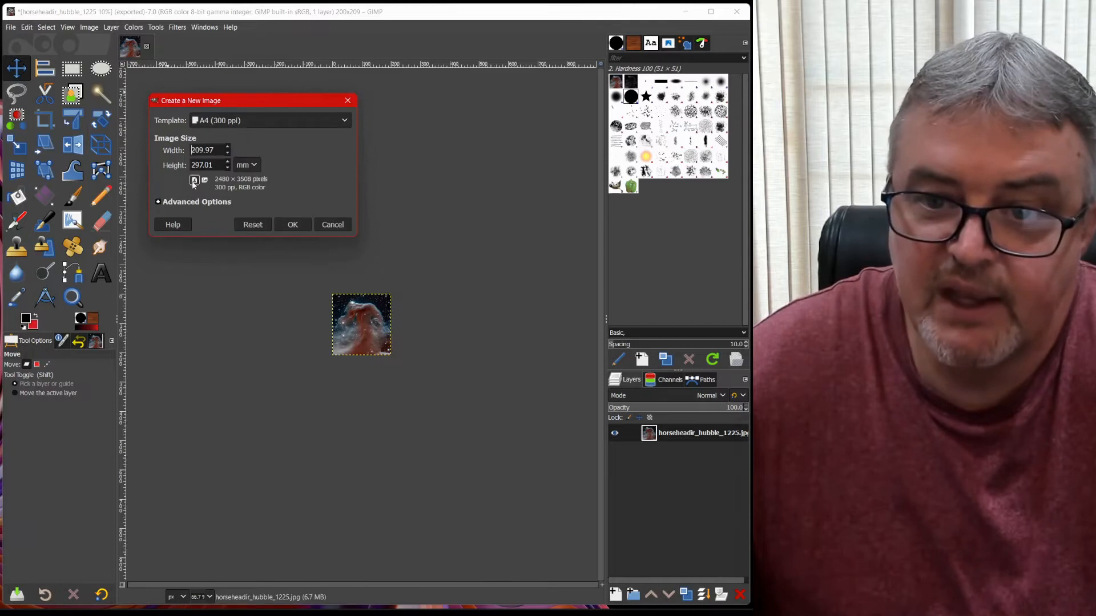
click(159, 204)
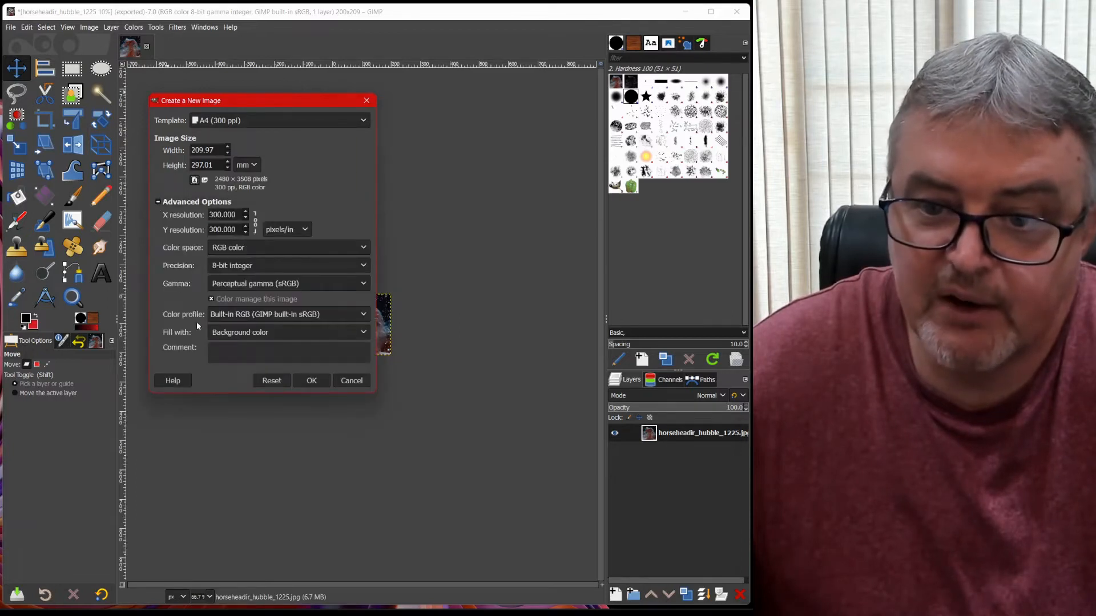
click(228, 334)
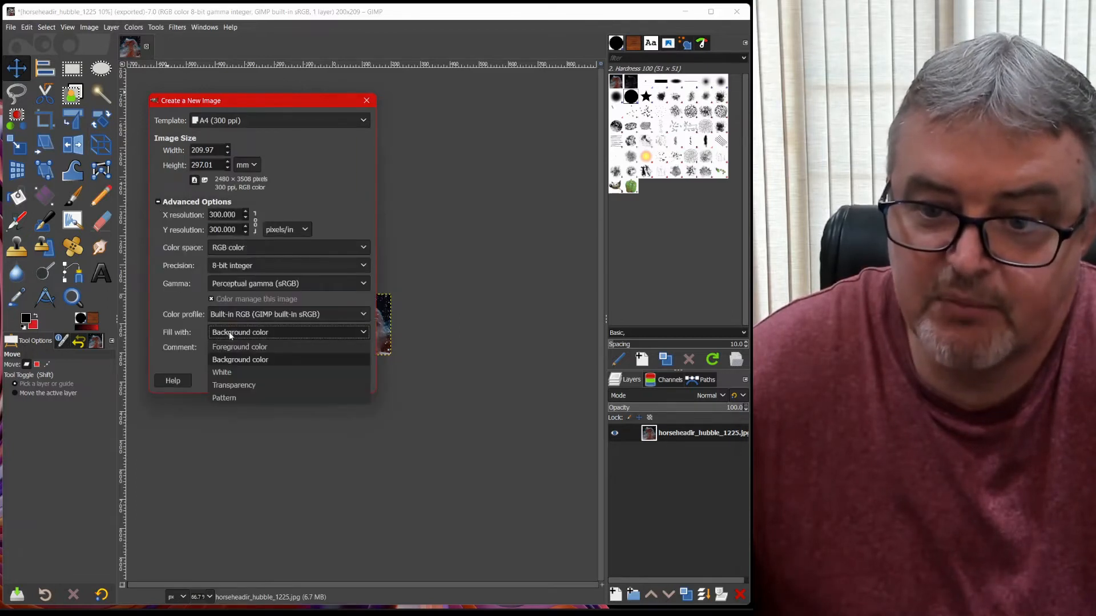
click(220, 373)
click(312, 382)
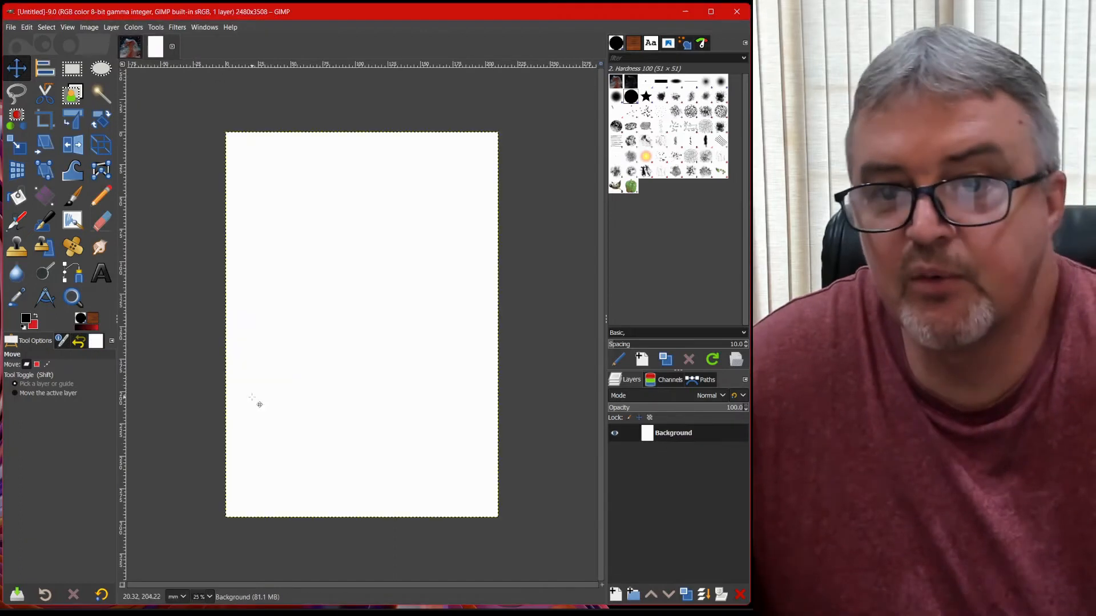
Open horseheadir_hubble_1225.jpg and its 10% to 100% copies as layers in the A4 image, converting the embedded profile to built-in sRGB.
click(10, 28)
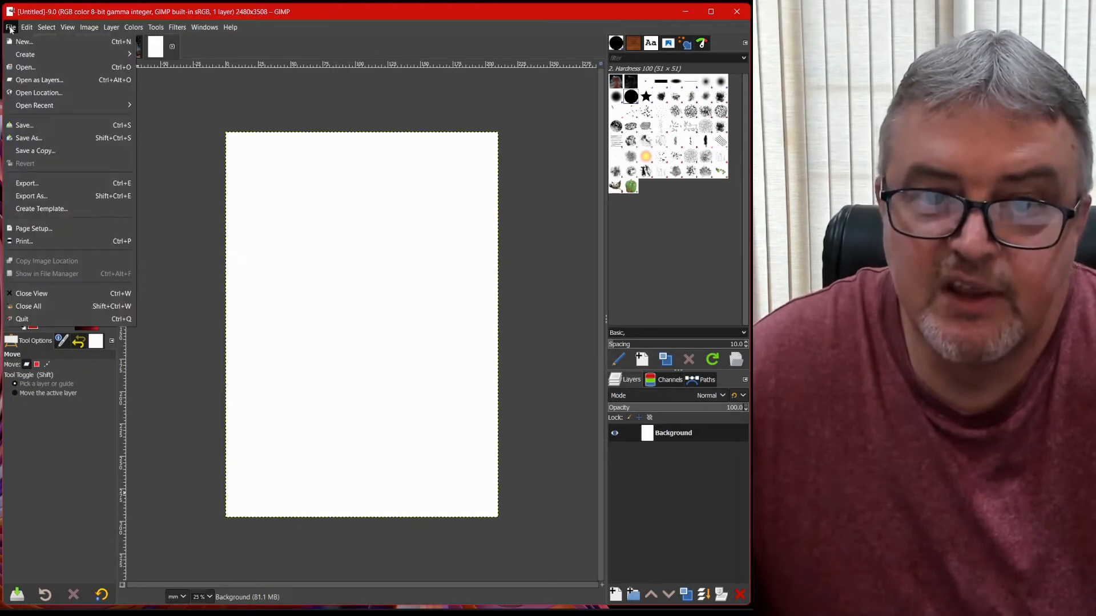
click(41, 82)
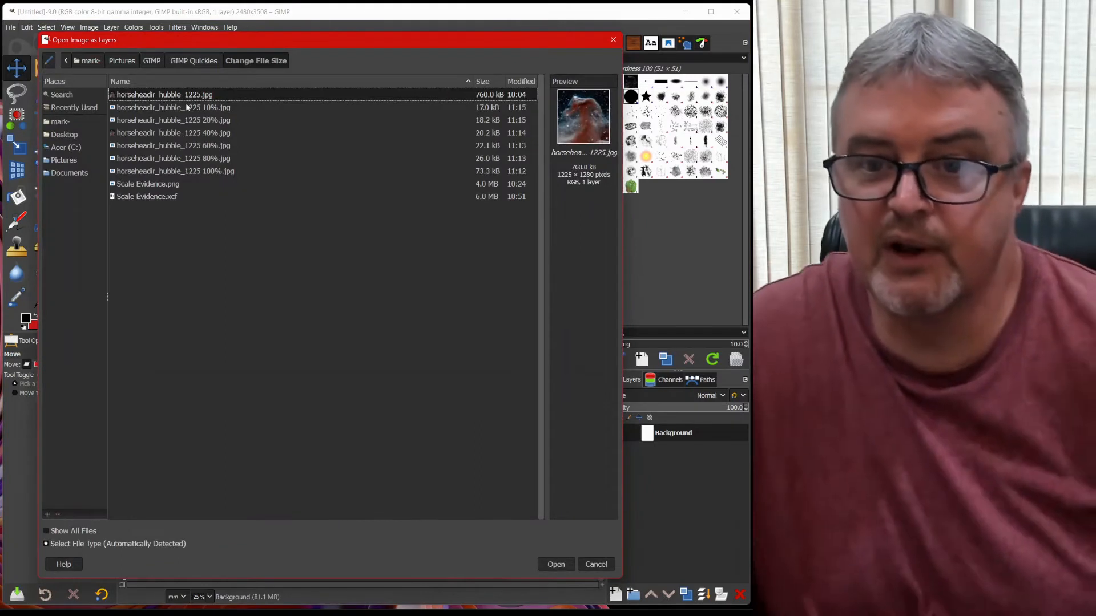
click(184, 108)
shift+click(183, 171)
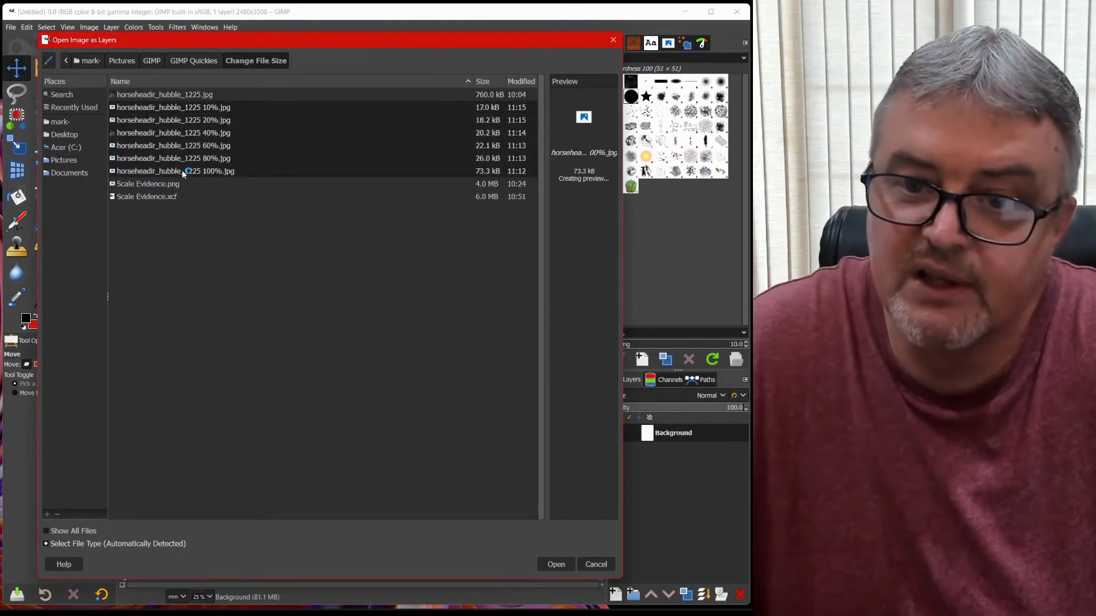
click(170, 109)
click(166, 121)
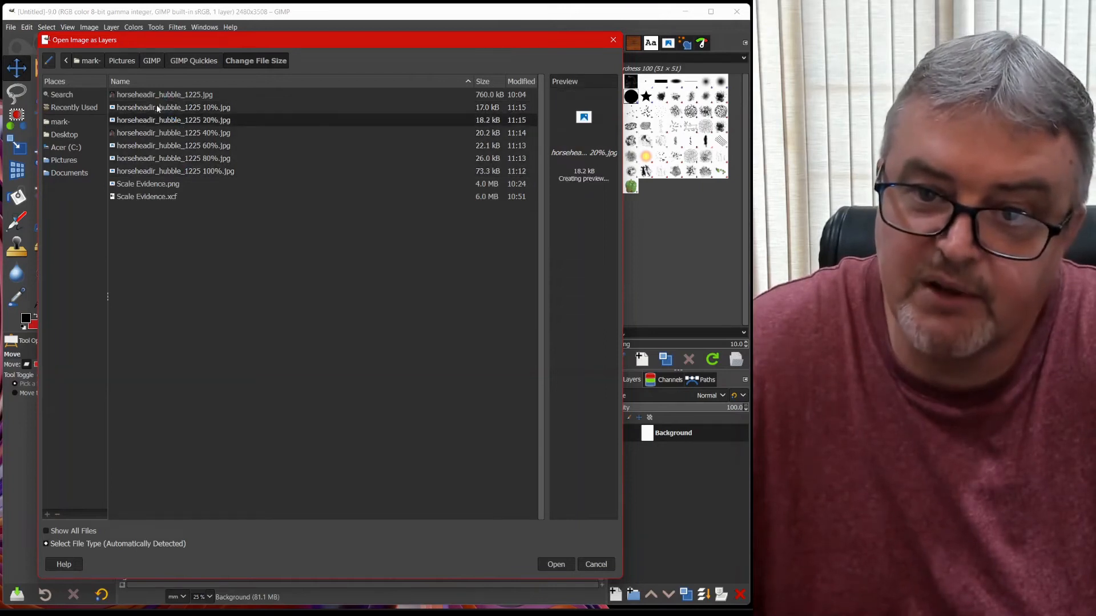
click(156, 107)
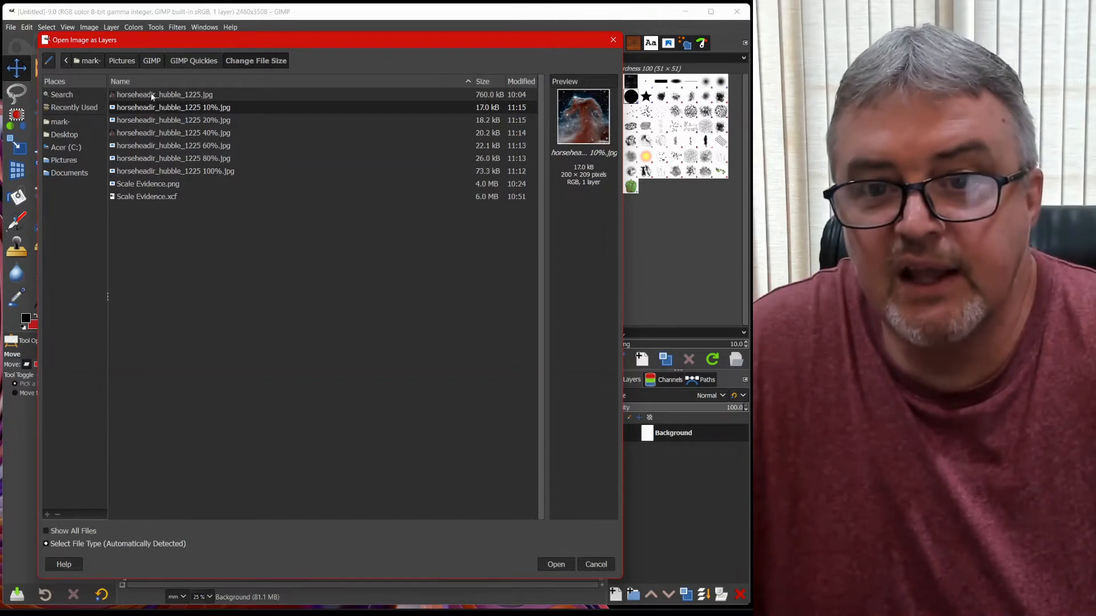
click(151, 96)
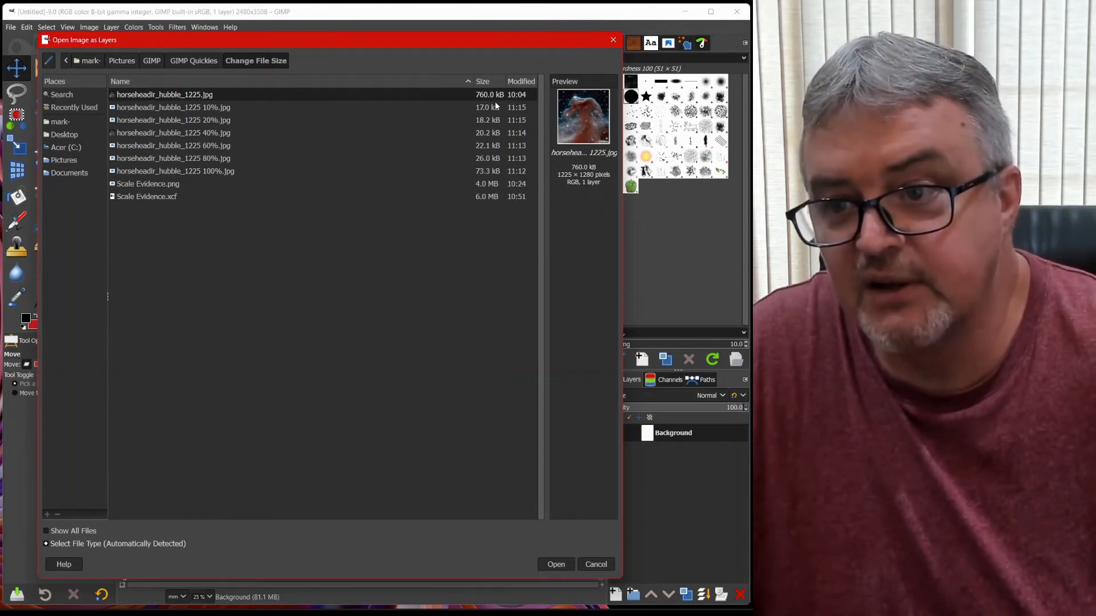
shift+click(151, 173)
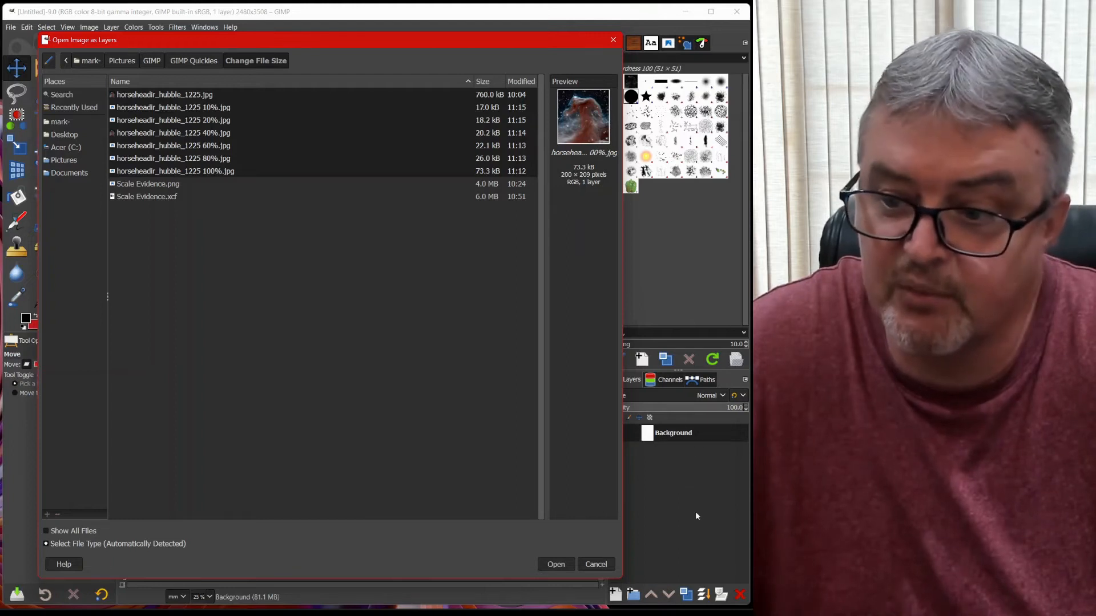
click(557, 565)
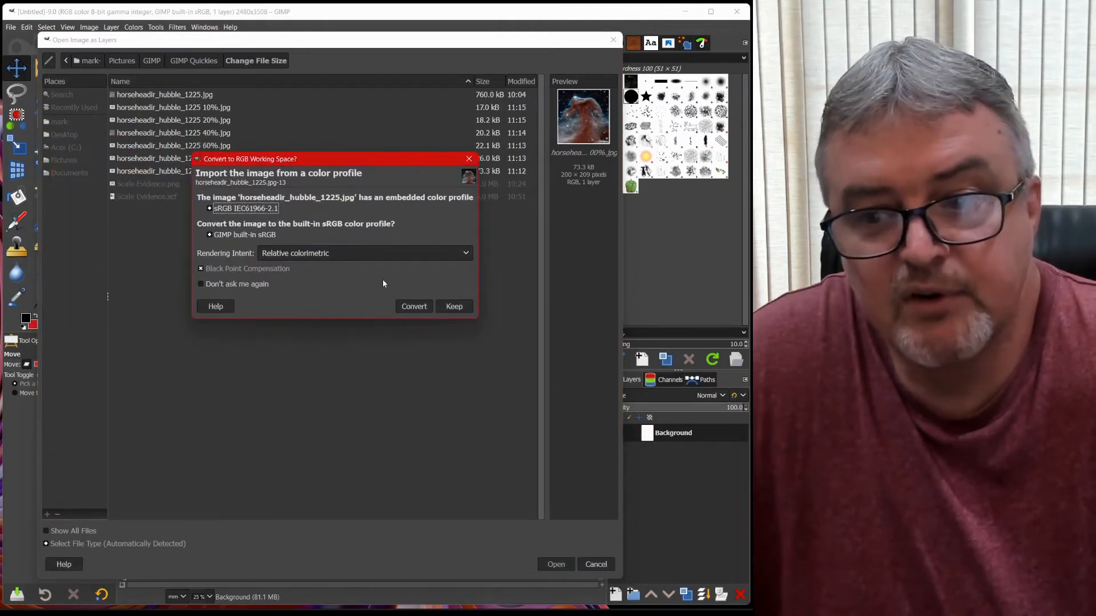
click(414, 308)
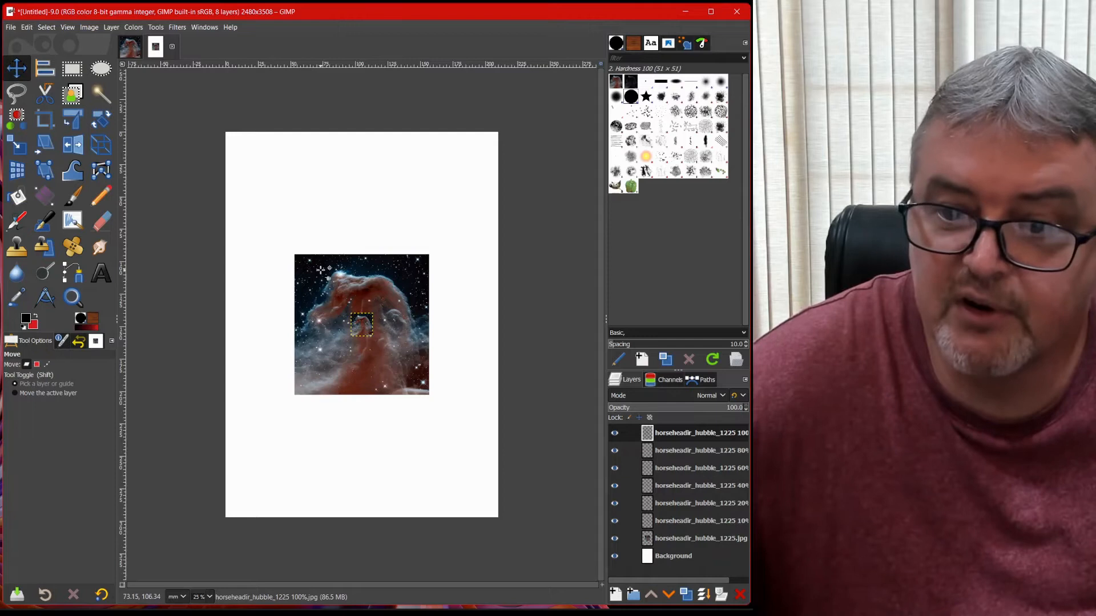
Move the large original to the page's upper left and line up the 100%, 80% and 60% copies in a row beside it.
drag(334, 269, 275, 177)
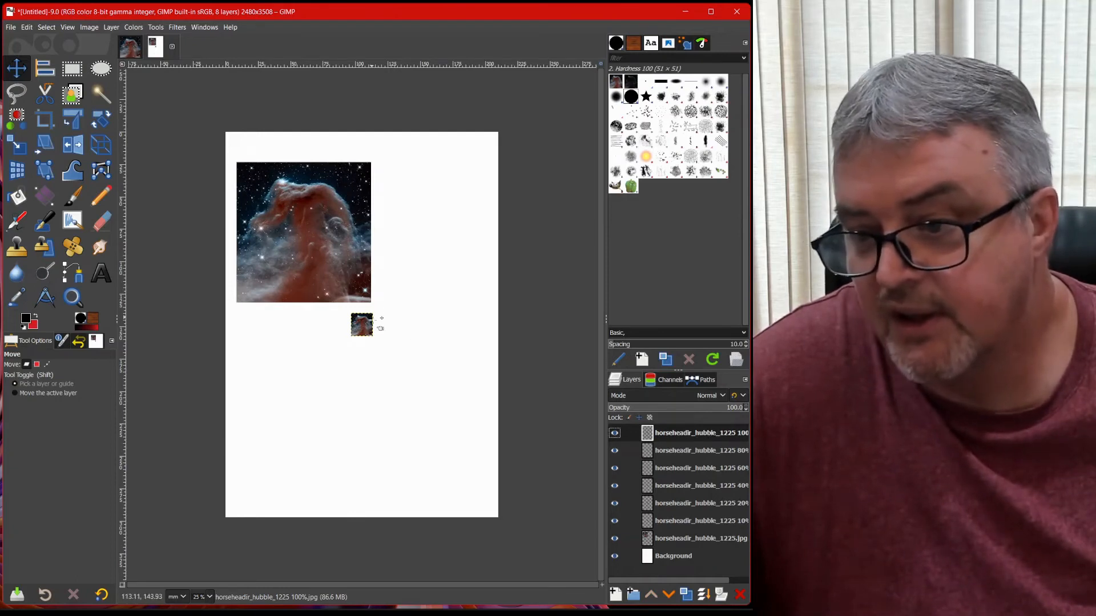
drag(364, 325, 397, 178)
drag(362, 331, 428, 183)
drag(364, 326, 463, 178)
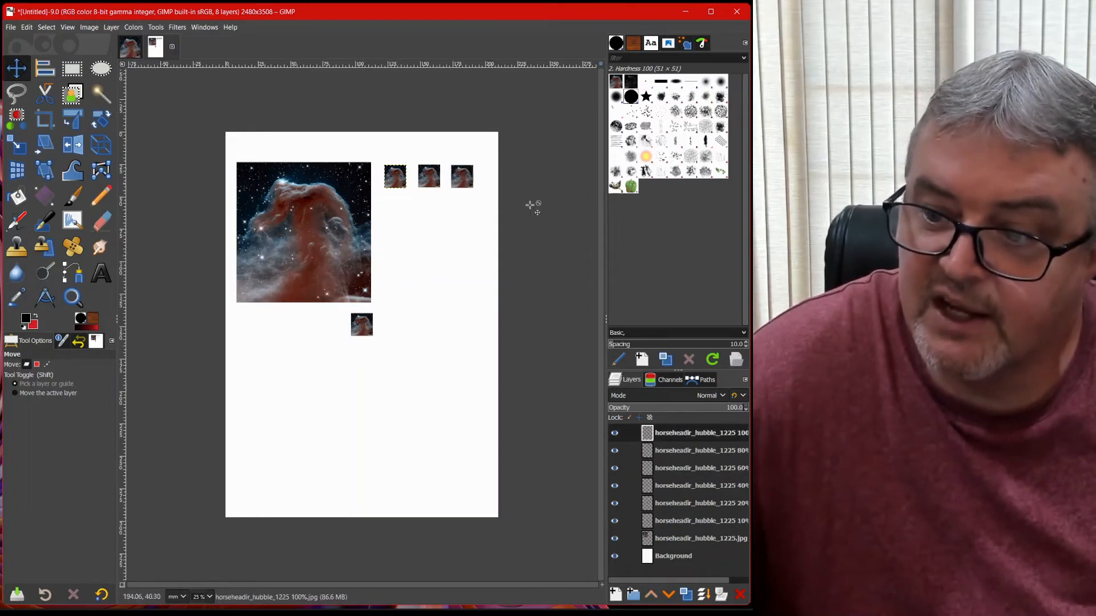
Arrange the 40%, 20% and 10% copies in a second row beneath the first three copies.
drag(362, 326, 393, 230)
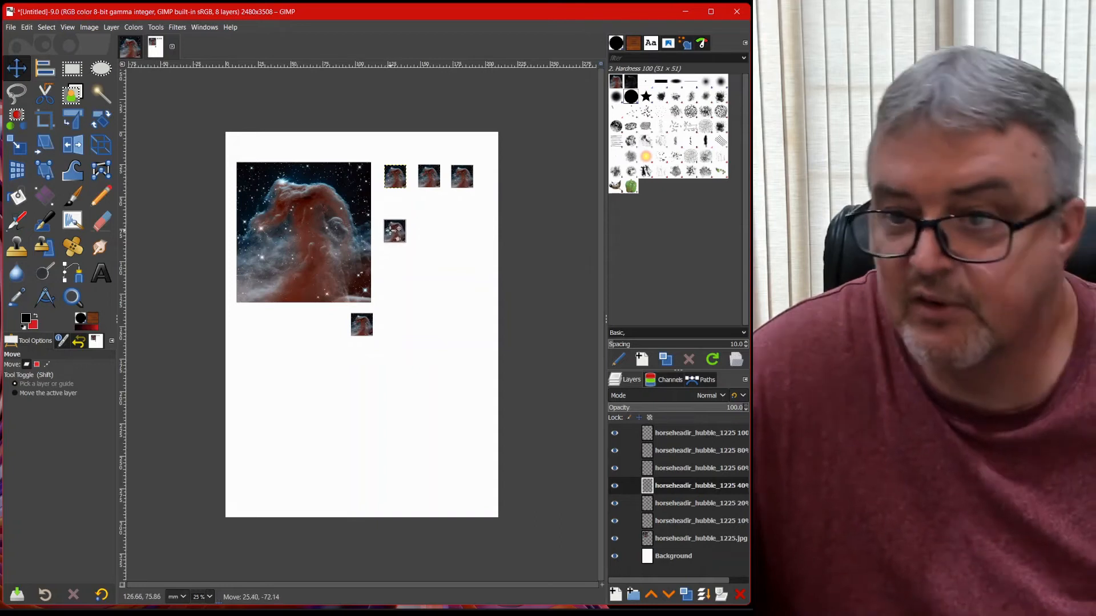
drag(363, 326, 431, 241)
click(351, 329)
drag(355, 330, 433, 239)
click(437, 256)
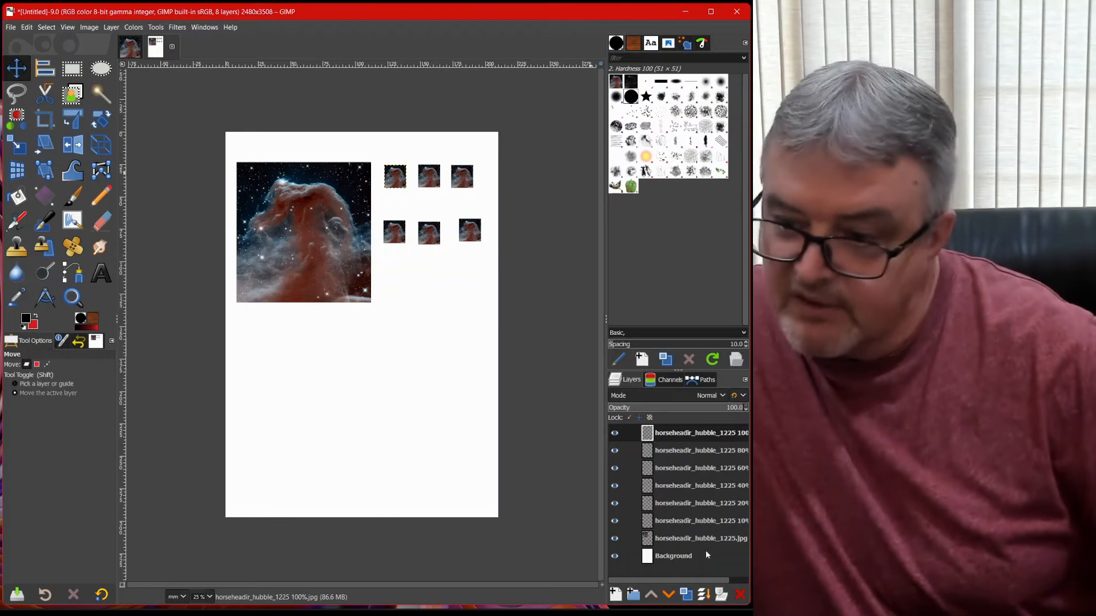
Select the original, 100%, 80% and 10% layers in turn to check which picture on the page each one is.
click(696, 540)
click(682, 434)
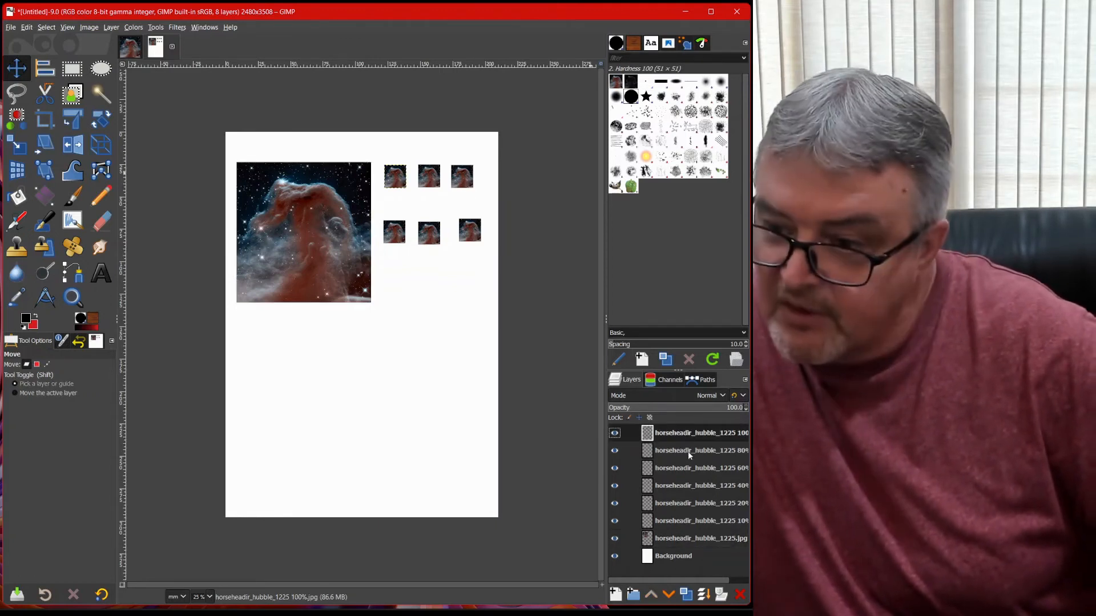
click(689, 455)
click(685, 520)
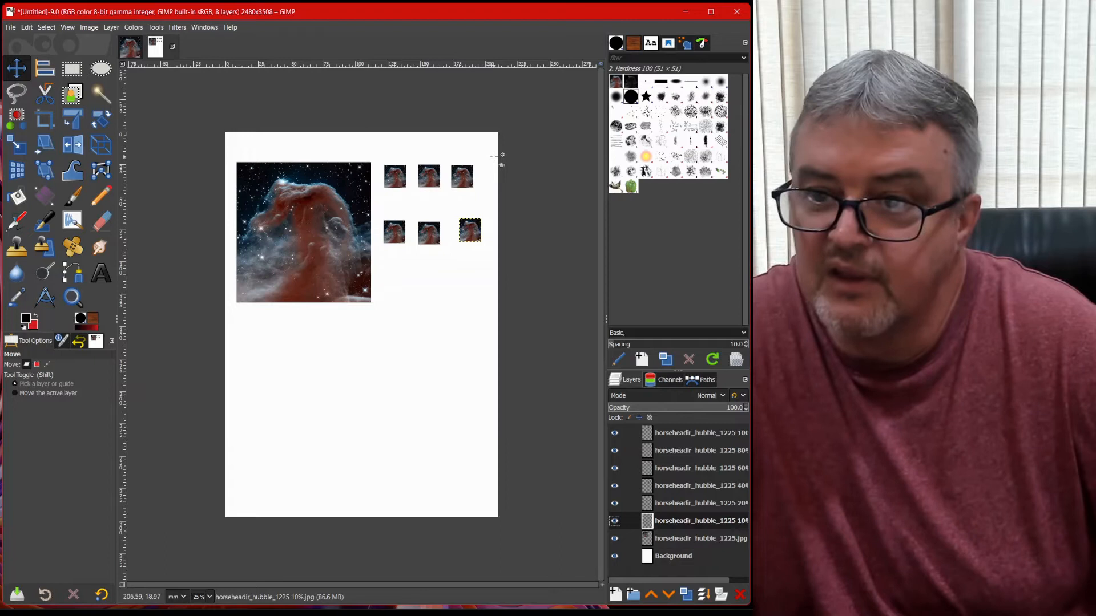
Shift both rows of small copies down the page by about one row, keeping their order.
mouse_move(379, 143)
mouse_down()
mouse_move(416, 204)
mouse_move(380, 148)
mouse_up()
click(470, 231)
drag(471, 230, 470, 287)
drag(424, 233, 428, 285)
drag(401, 243, 401, 296)
click(426, 182)
drag(396, 181, 396, 234)
drag(433, 174, 435, 229)
drag(461, 174, 464, 230)
Move the large original down level with the upper row of copies and tidy the alignment of the lower row.
click(305, 230)
drag(305, 230, 301, 287)
click(432, 297)
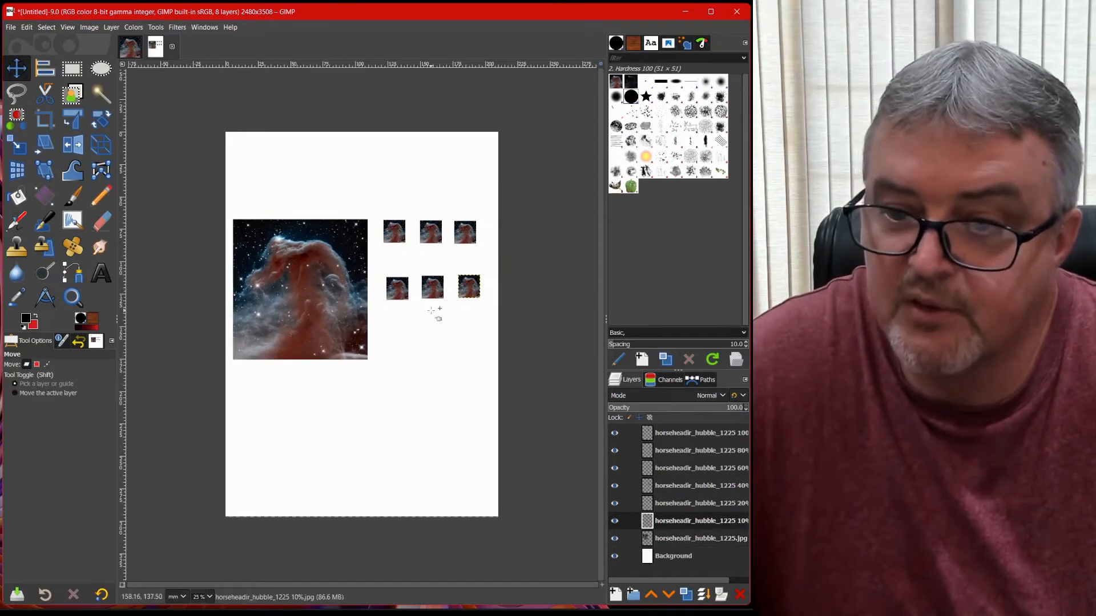
drag(400, 291, 469, 298)
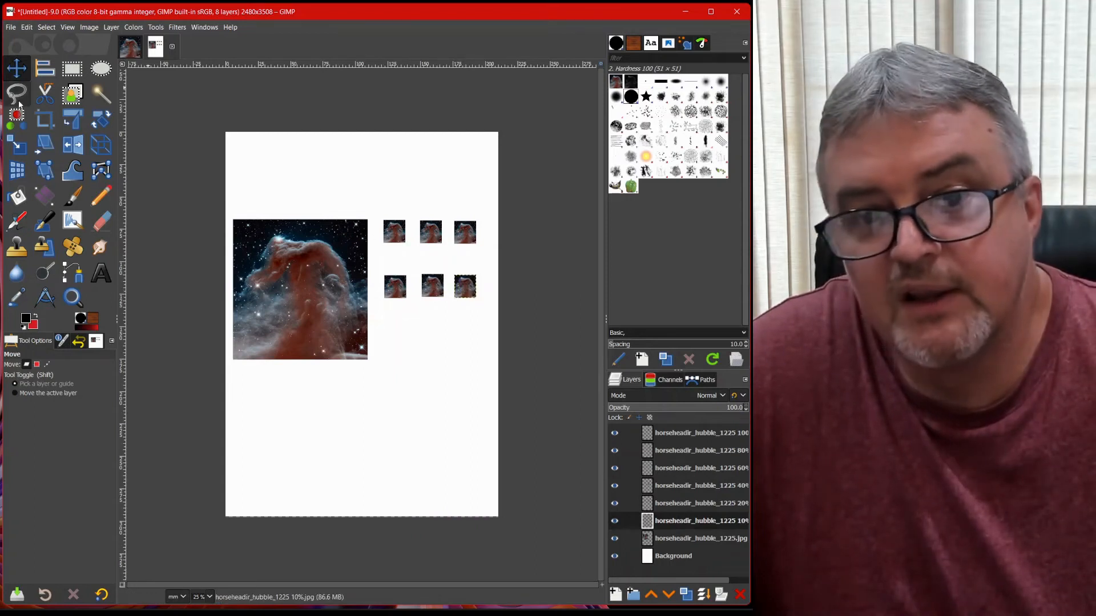
Add a text label reading 100% beneath the first small copy in the upper row.
click(100, 279)
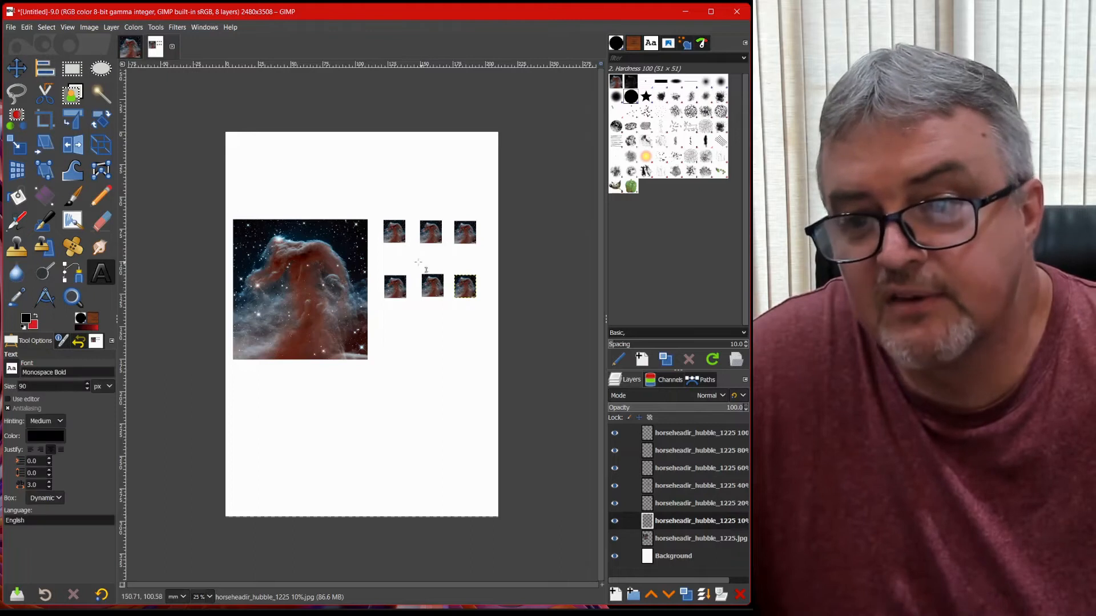
click(386, 250)
drag(412, 267, 412, 266)
text(1)
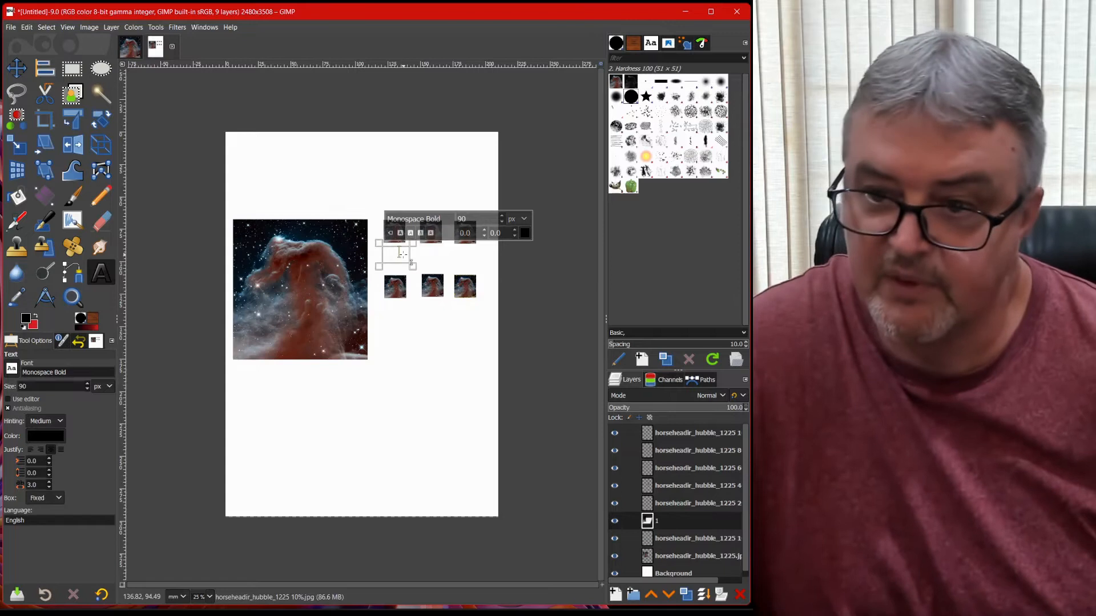
text(00)
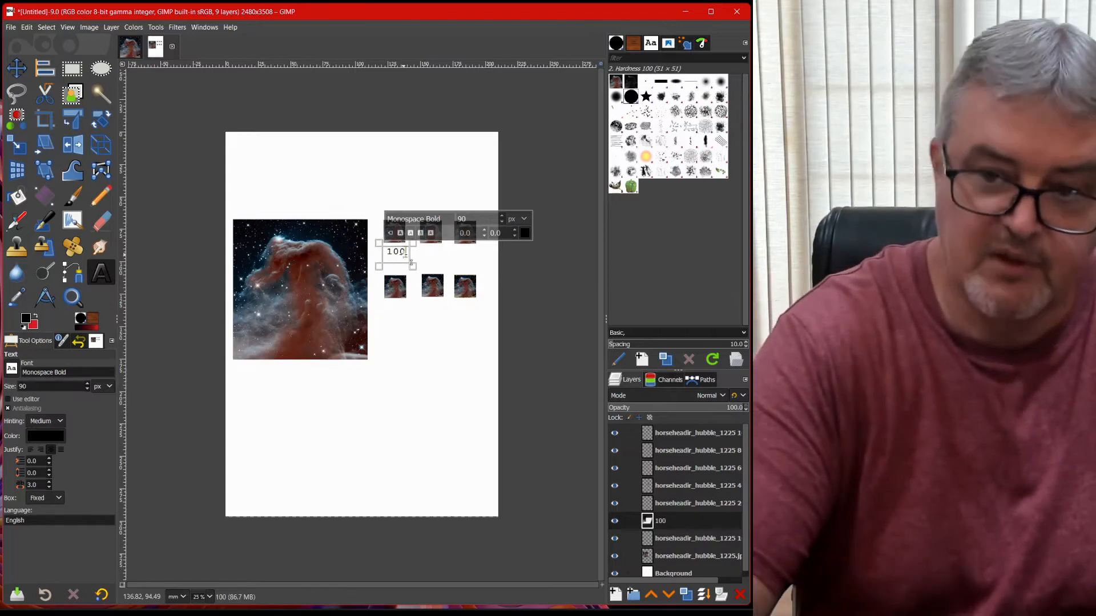
text(%)
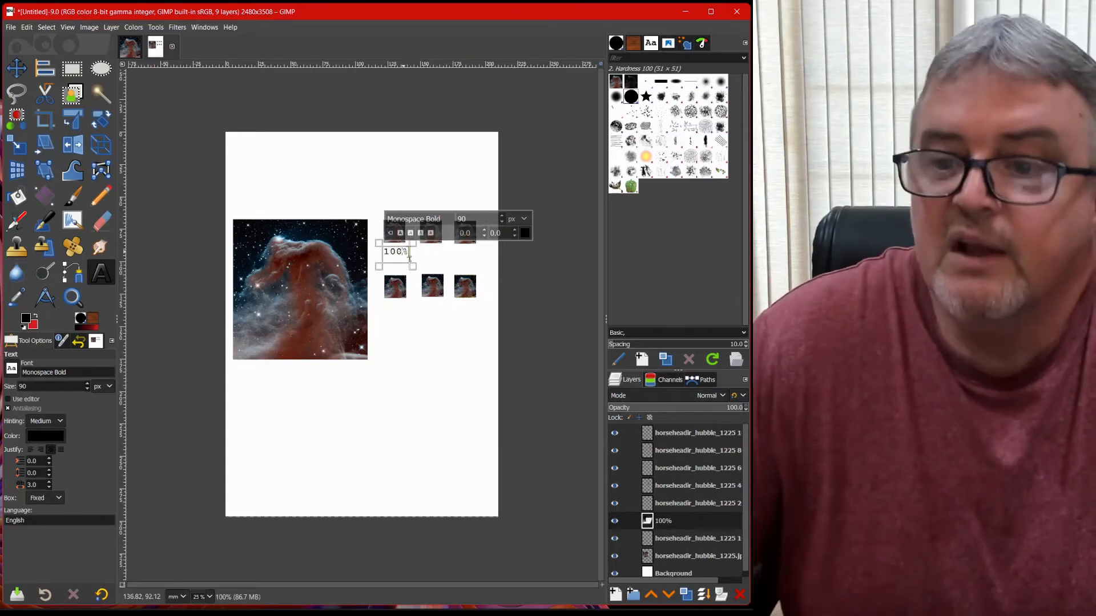
Duplicate the 100% text layer and name the duplicate 80.
right_click(689, 524)
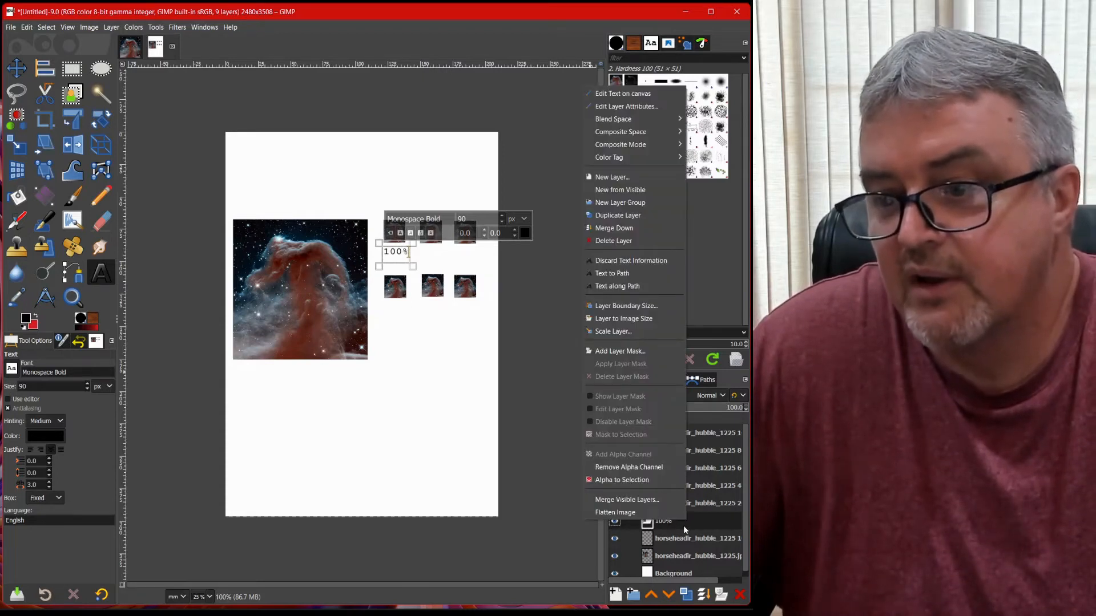
click(619, 216)
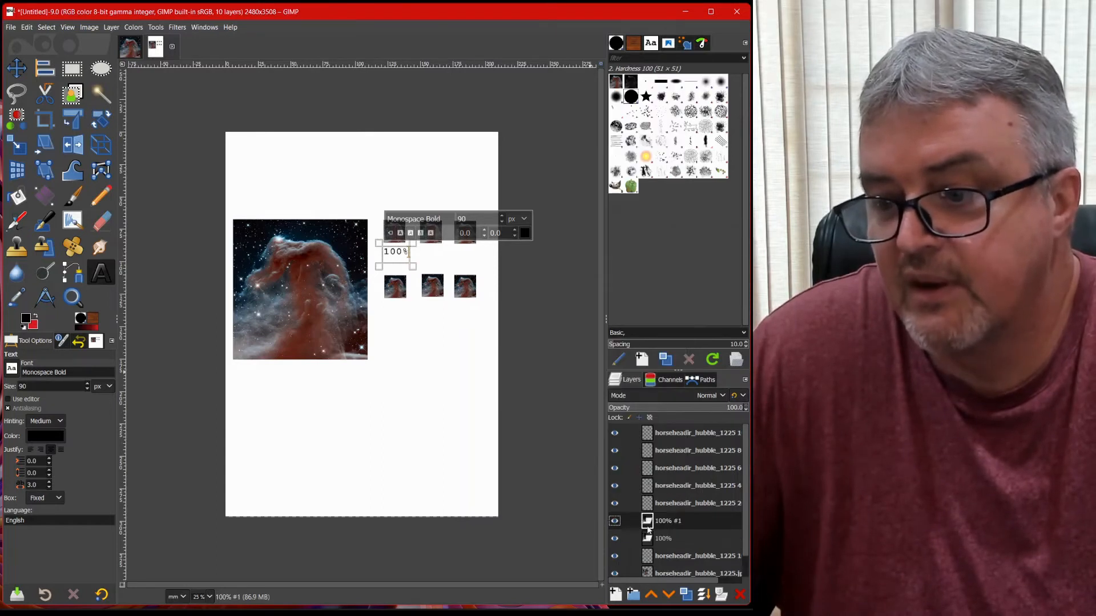
text(80)
key(Return)
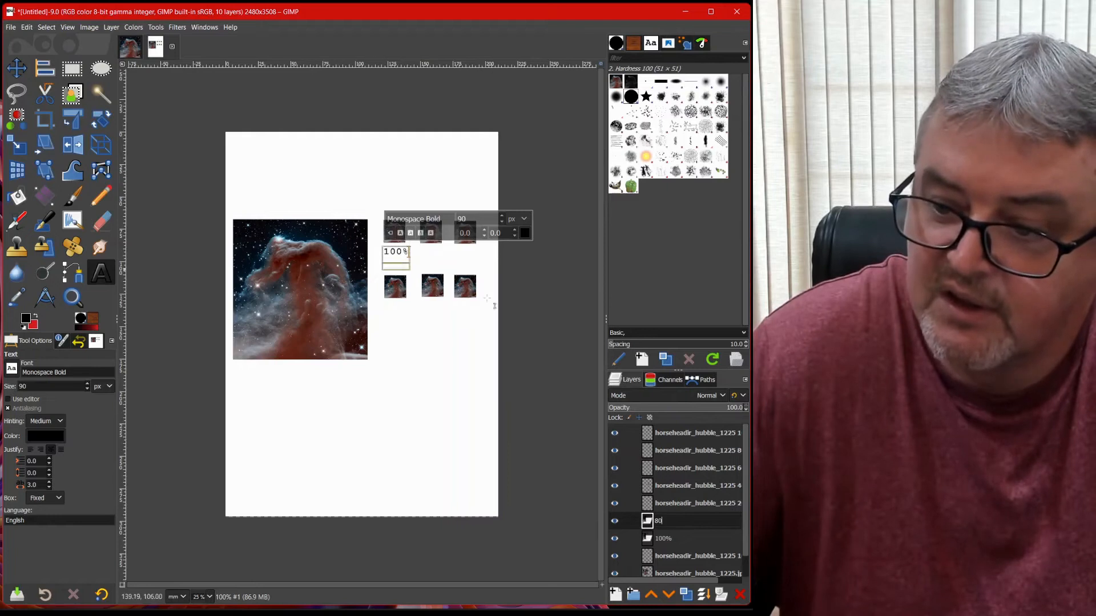
Move the duplicated label on the 80 layer beneath the second small copy, level with the first label.
key(m)
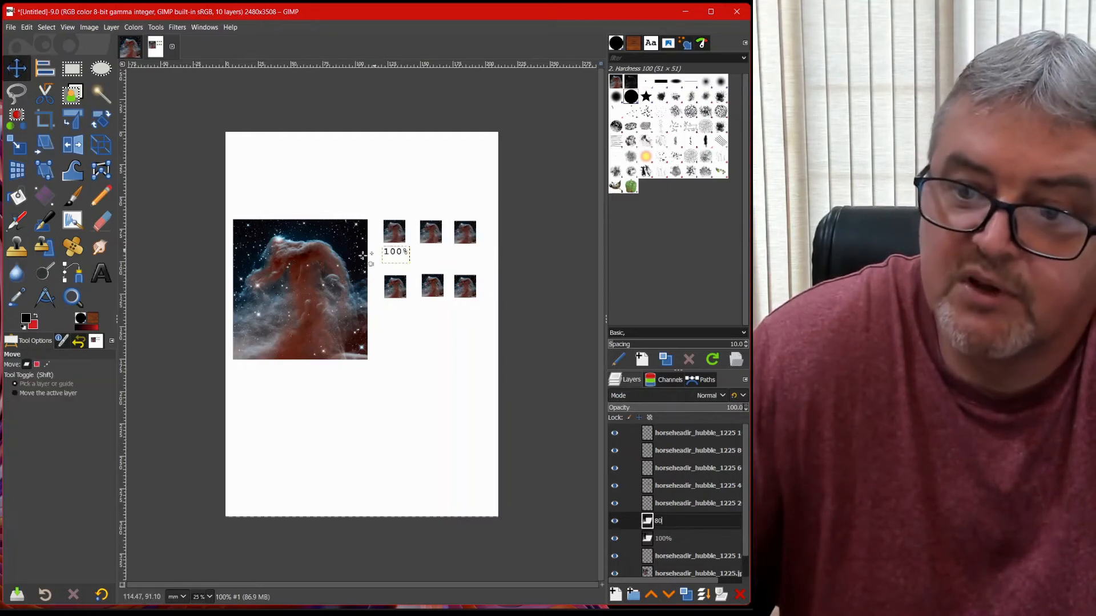
mouse_move(403, 262)
mouse_down()
mouse_move(427, 261)
mouse_move(397, 263)
mouse_up()
key(ctrl+z)
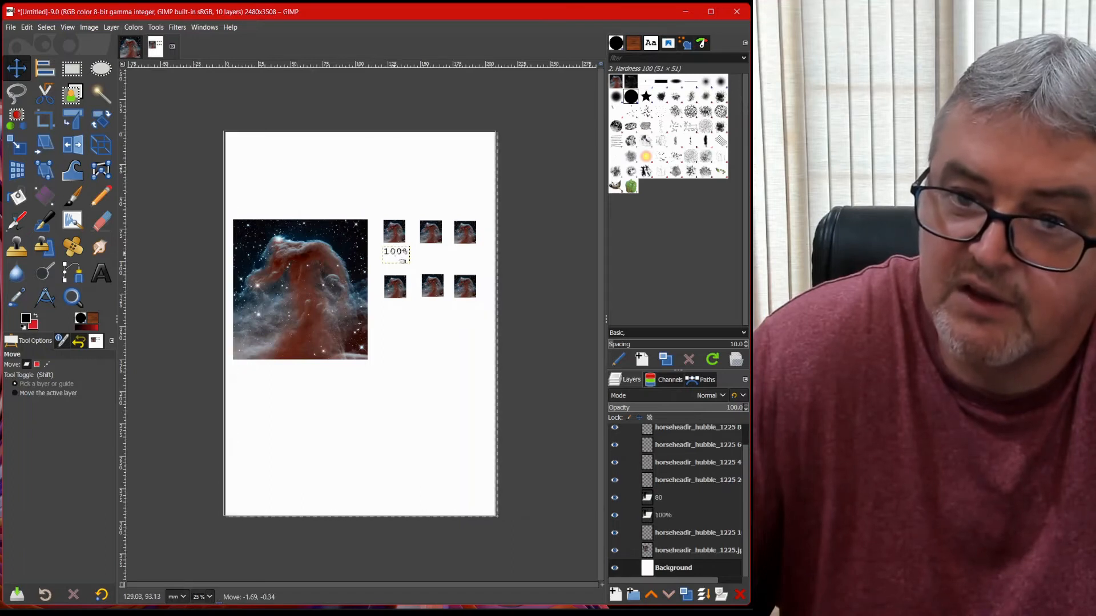
click(411, 246)
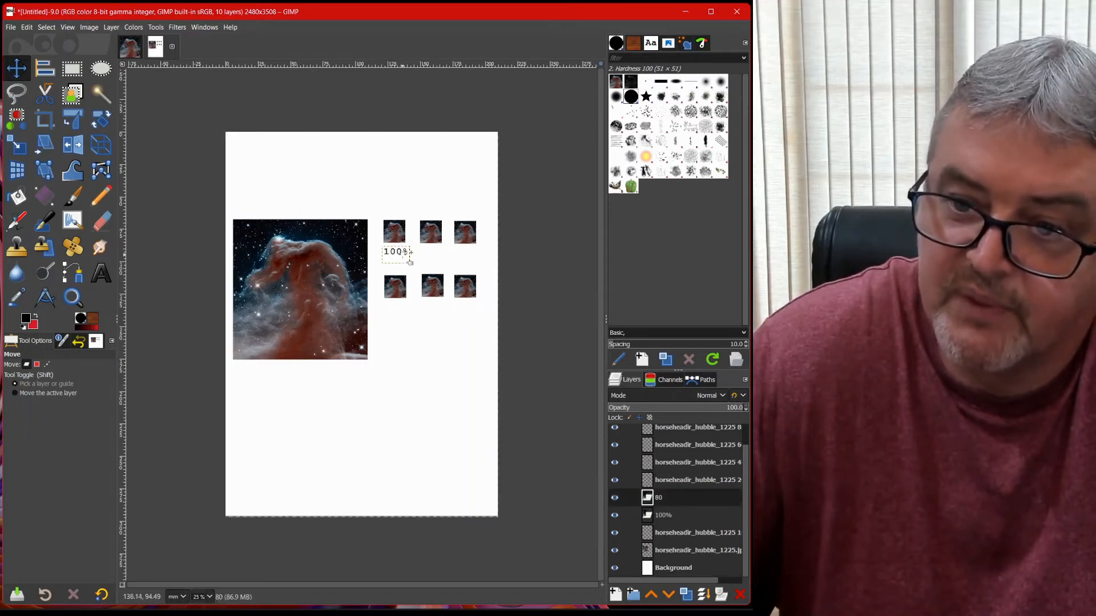
click(680, 494)
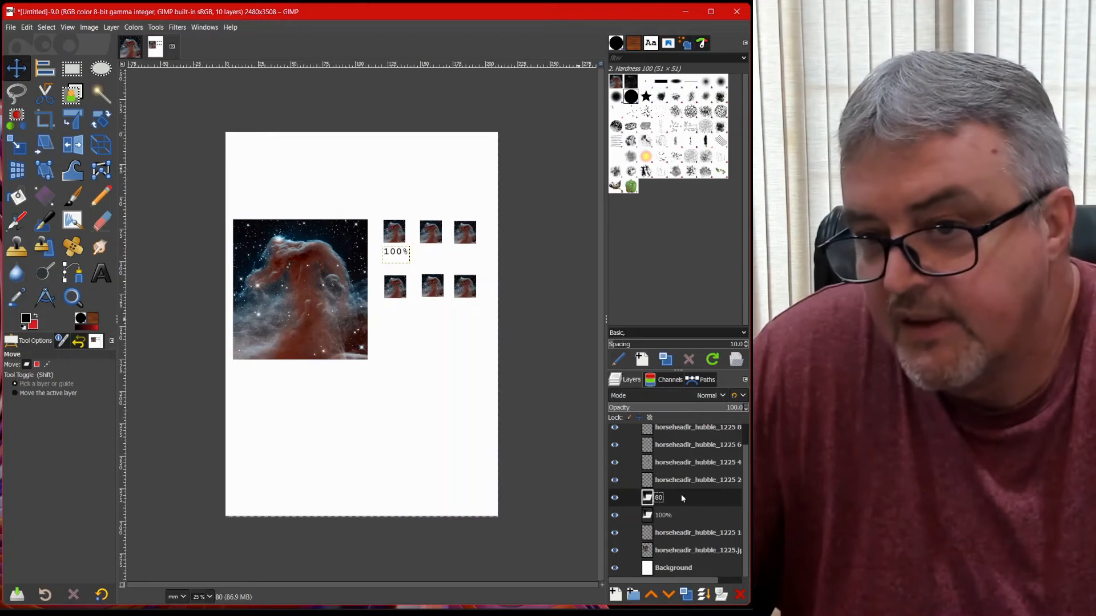
scroll(680, 495, right, 2)
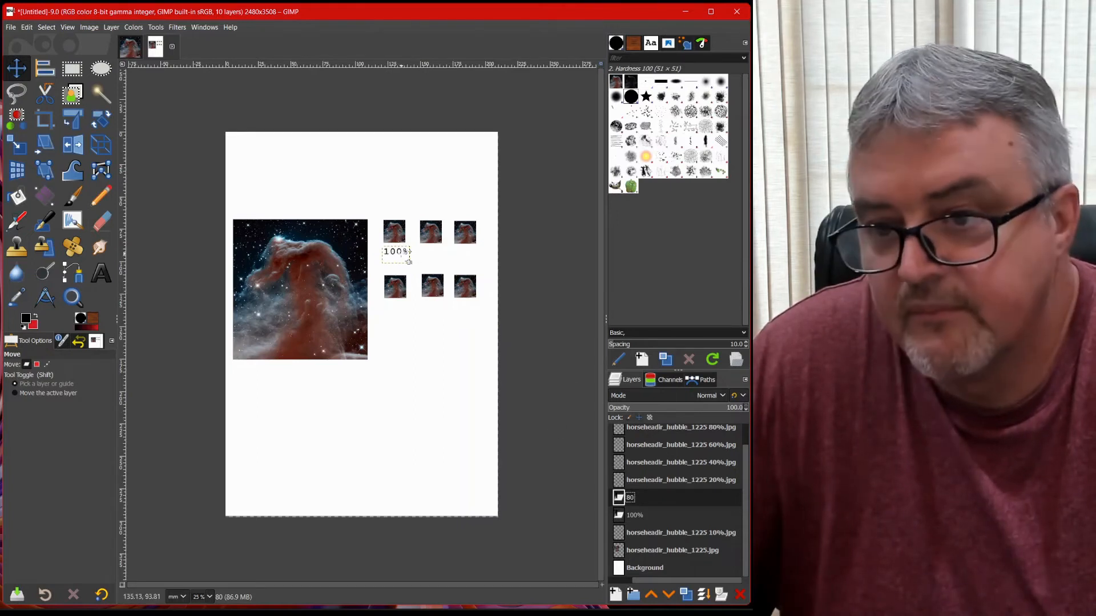
drag(409, 259, 445, 259)
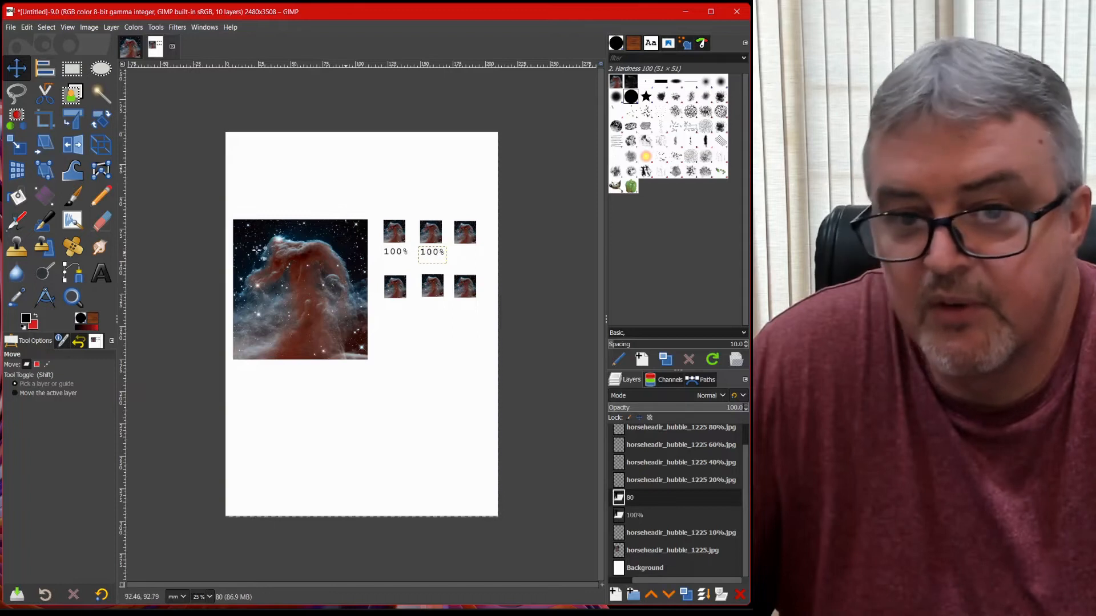
Change the text of the label beneath the second copy to 80%.
key(t)
click(435, 257)
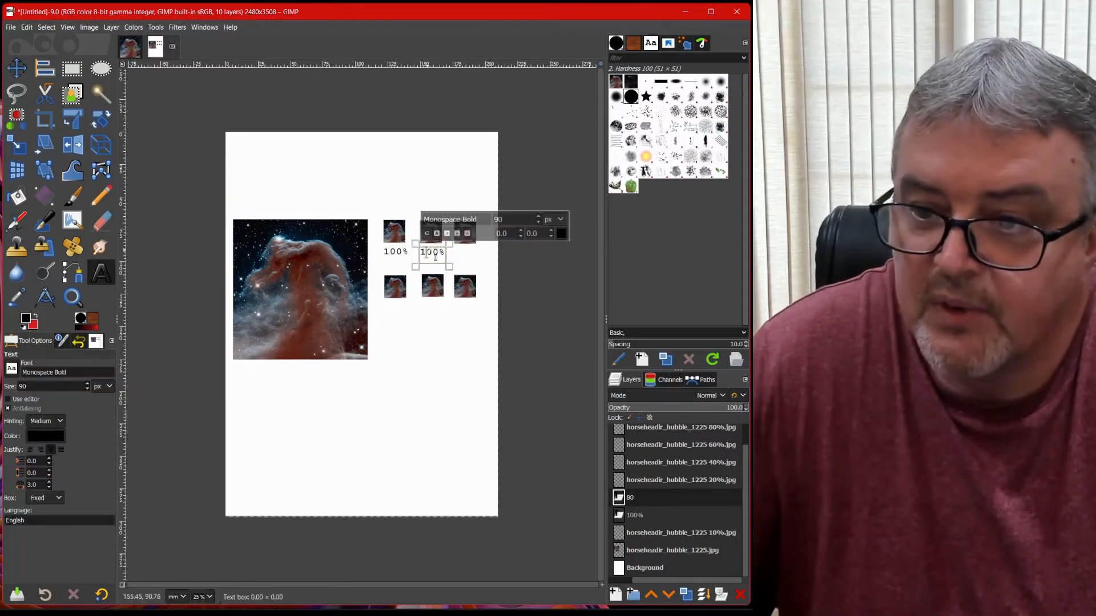
key(BackSpace)
key(Delete)
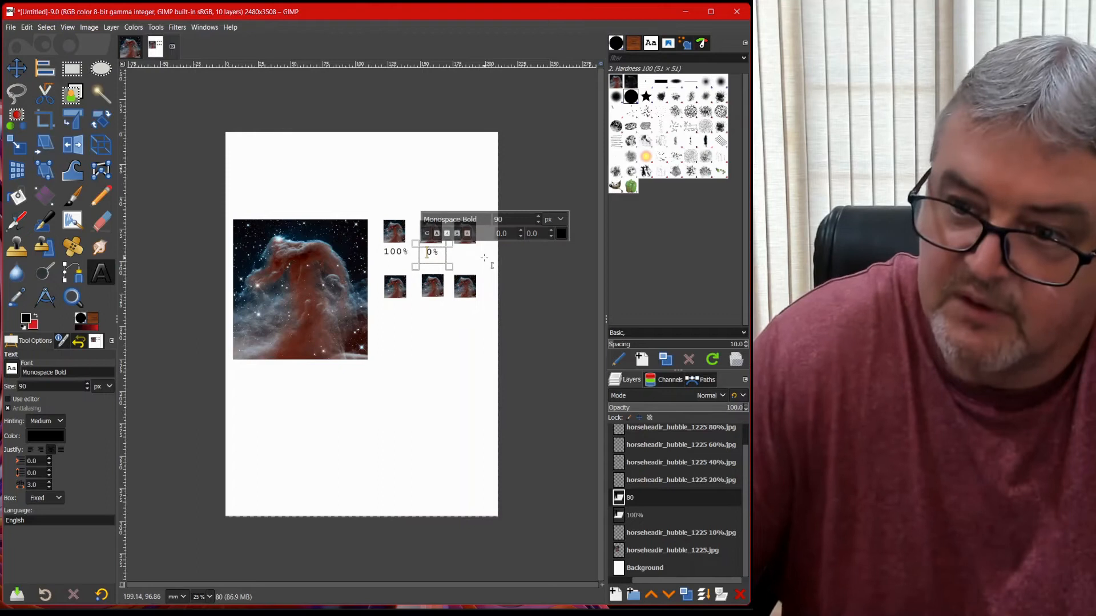
text(8)
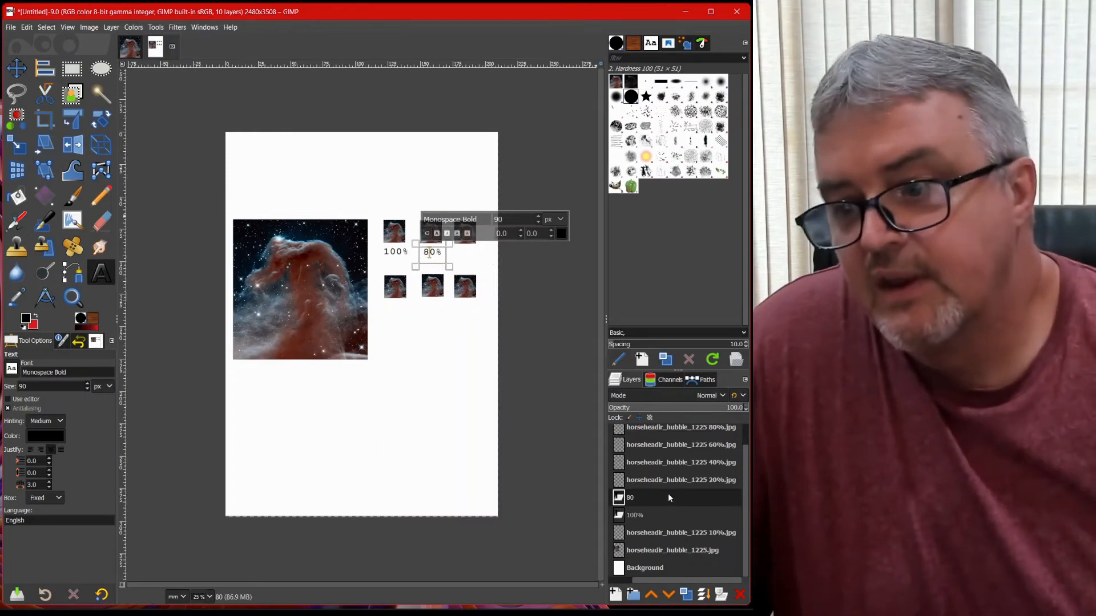
Duplicate the 80 text layer and name the duplicate 60.
right_click(668, 493)
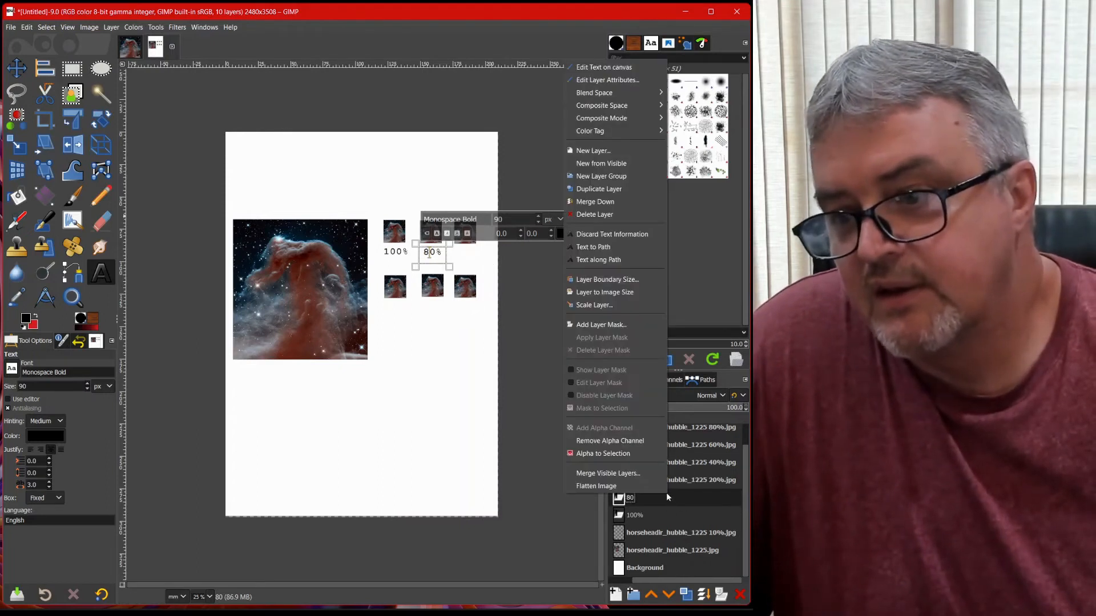
click(599, 188)
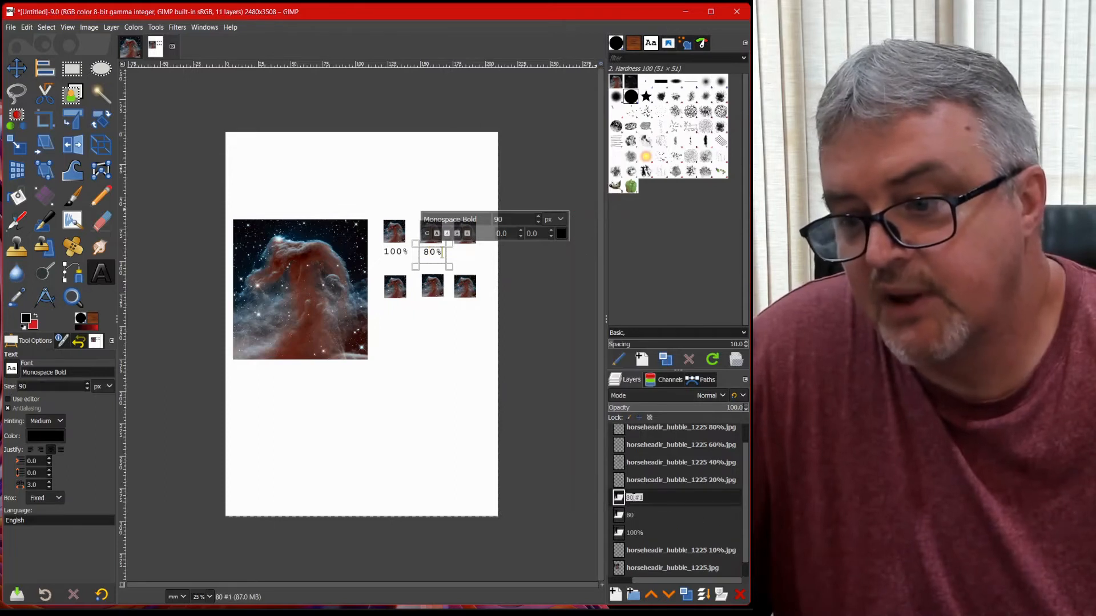
text(60)
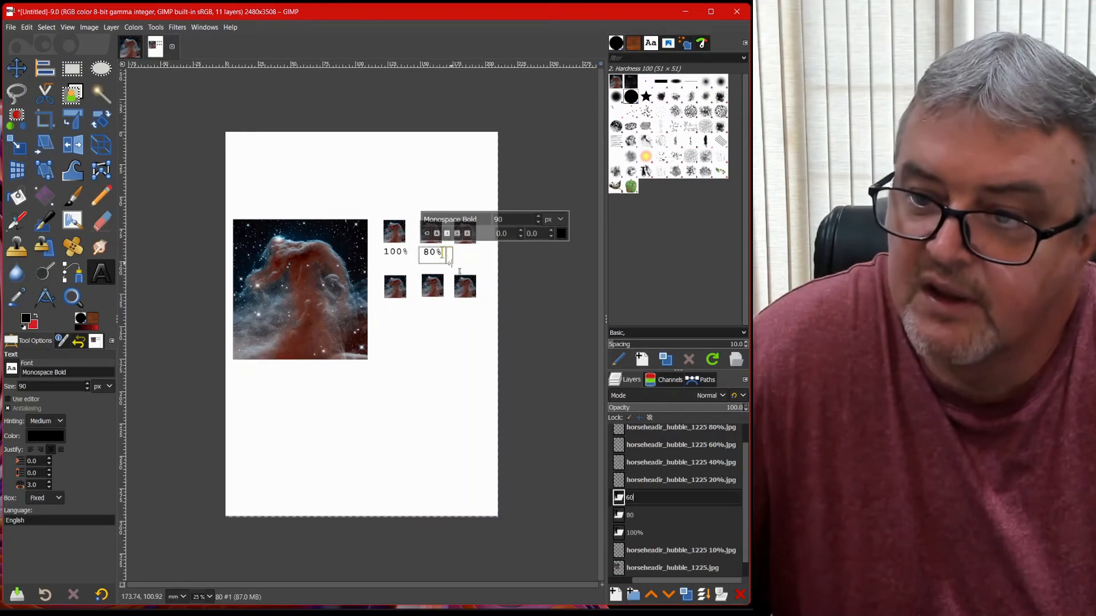
click(16, 68)
mouse_move(443, 259)
mouse_down()
mouse_move(469, 261)
mouse_move(440, 262)
mouse_up()
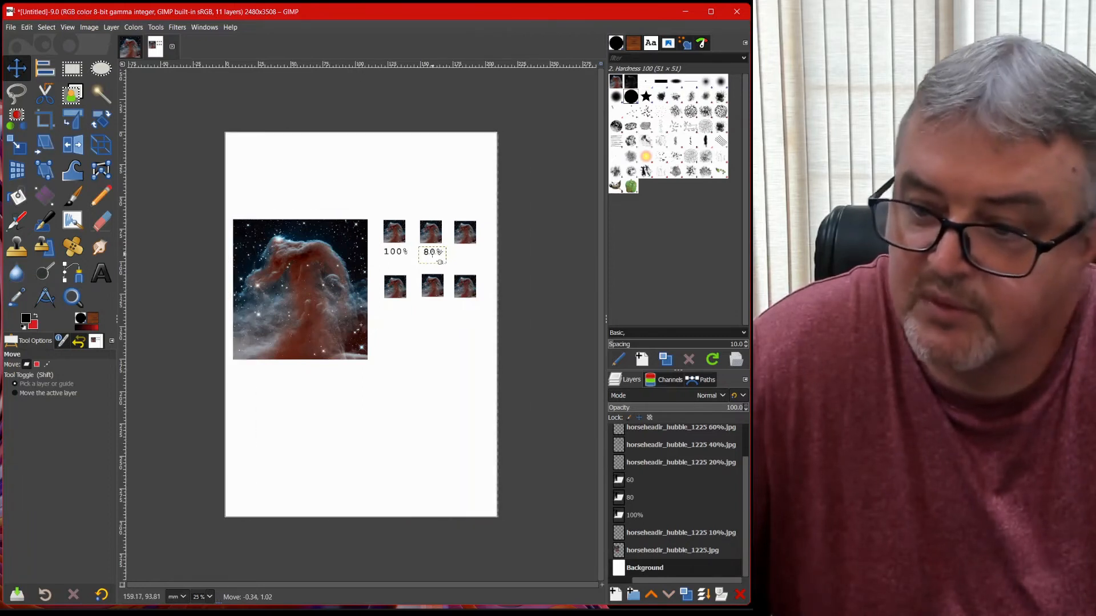
key(ctrl+z)
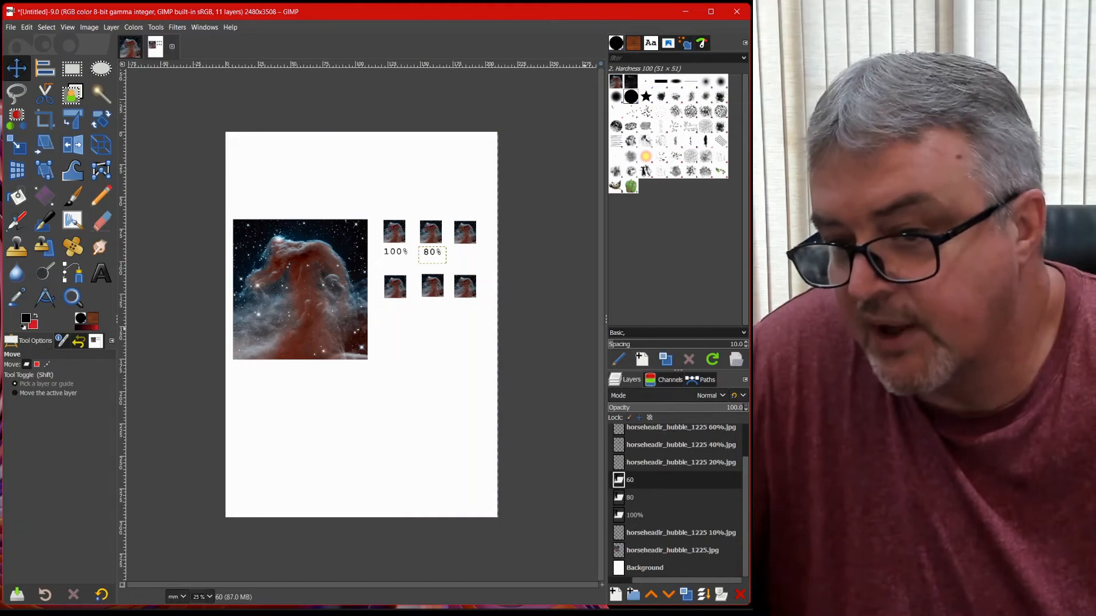
click(675, 566)
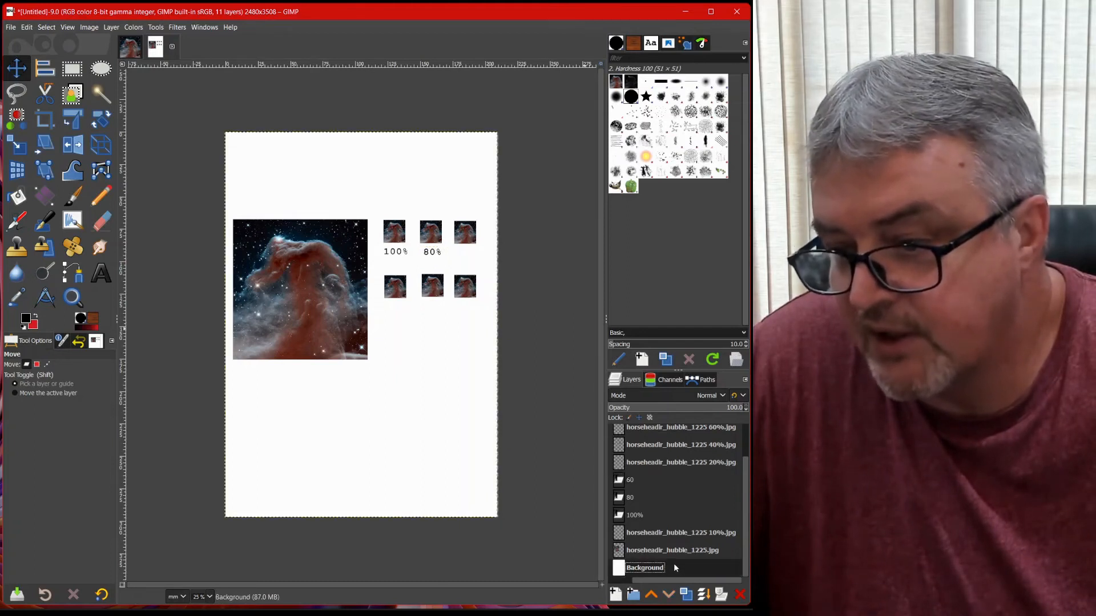
right_click(674, 564)
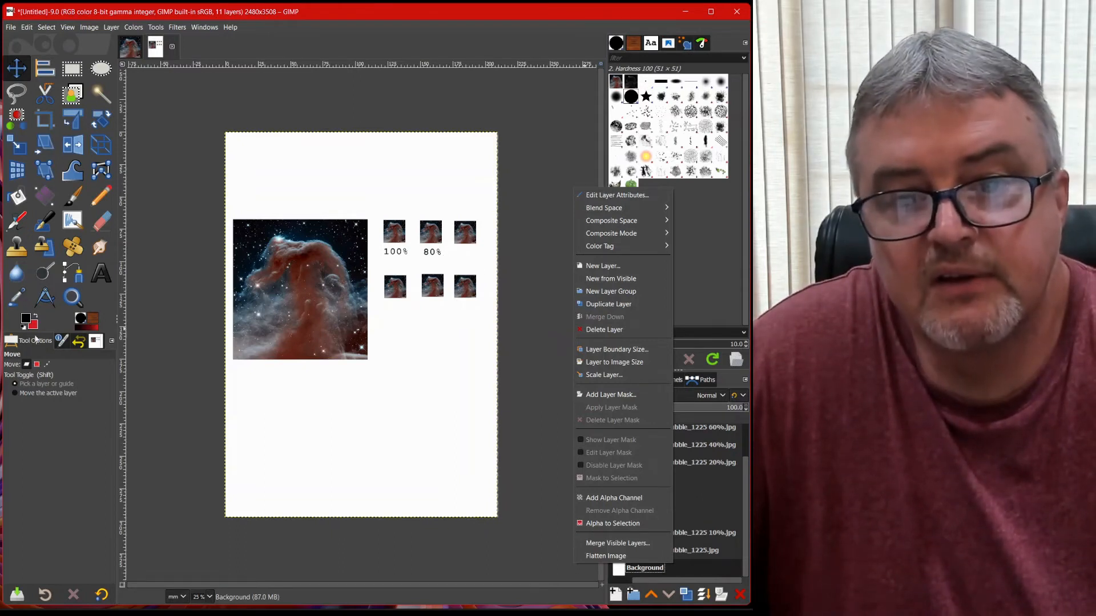
click(45, 270)
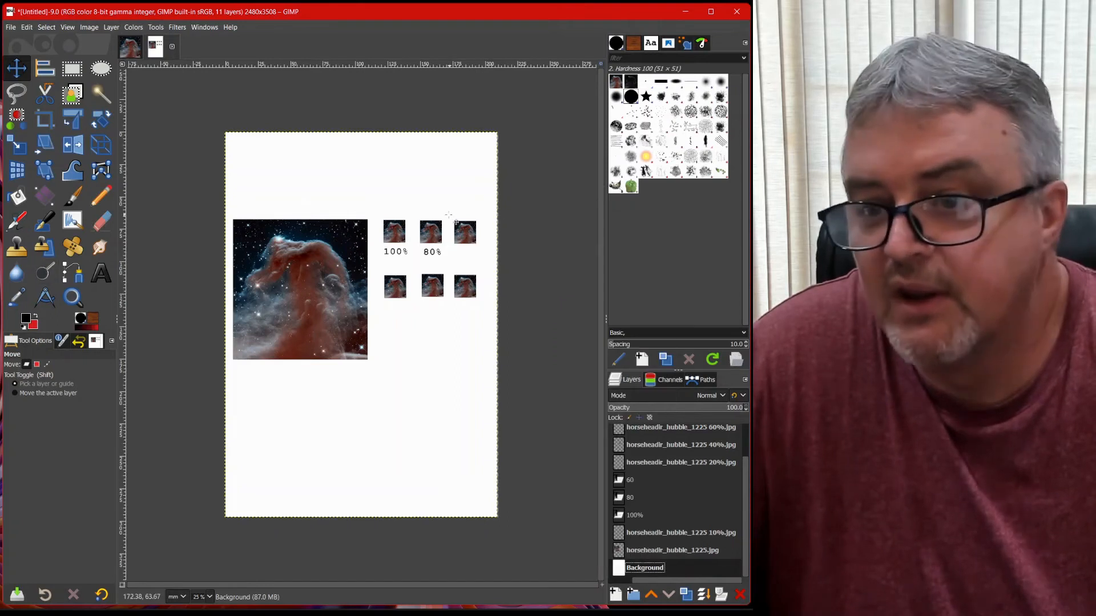
mouse_move(425, 243)
mouse_down()
mouse_move(441, 259)
mouse_move(420, 250)
mouse_move(427, 242)
mouse_up()
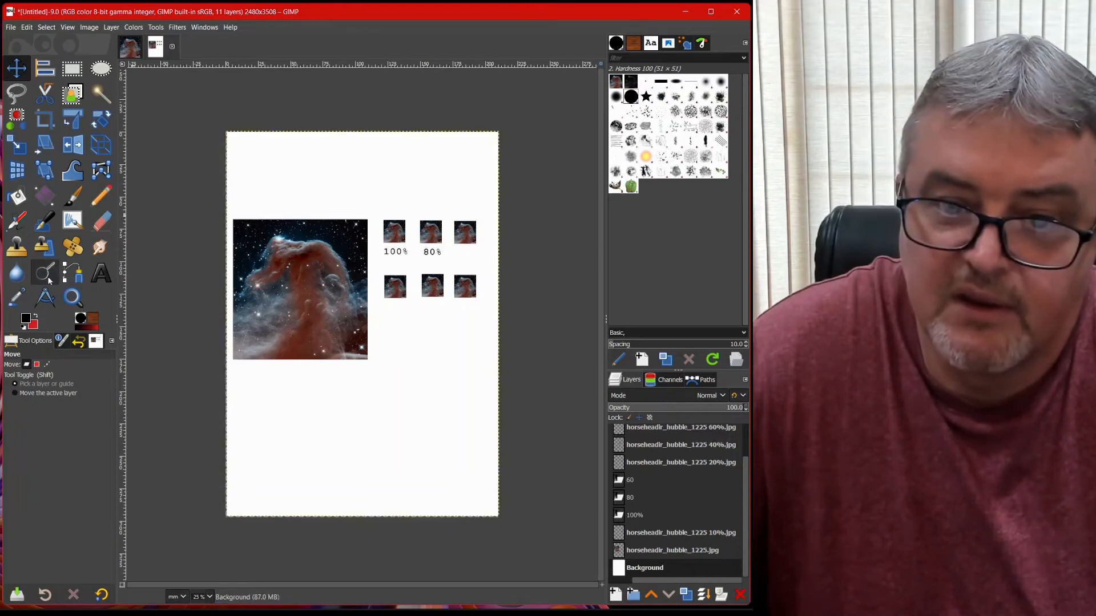
Move the duplicated label on the 60 layer beneath the third small copy in the upper row.
click(45, 277)
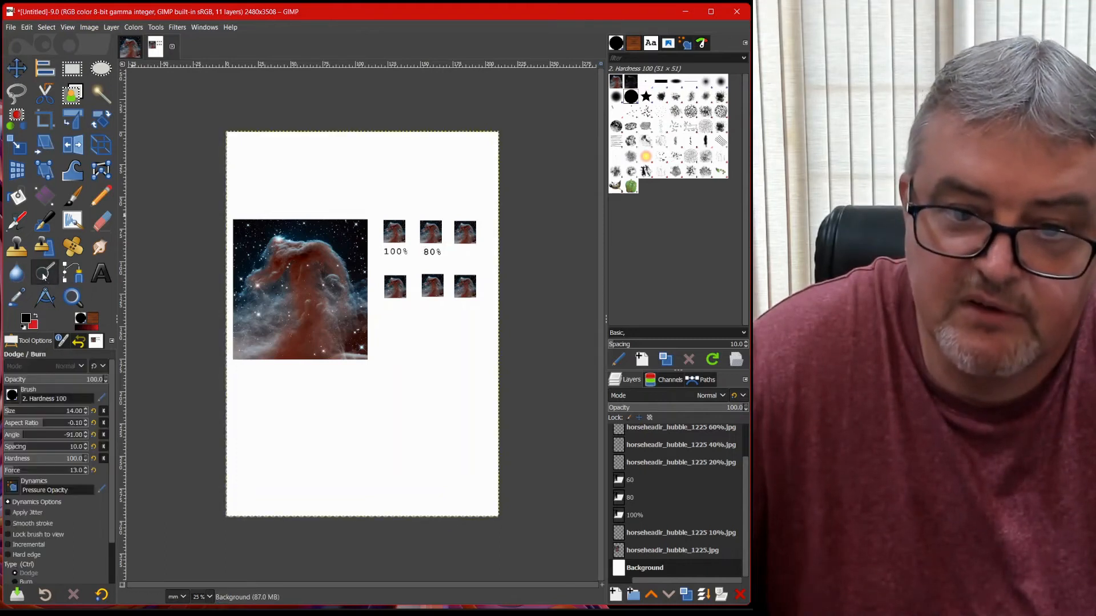
click(73, 300)
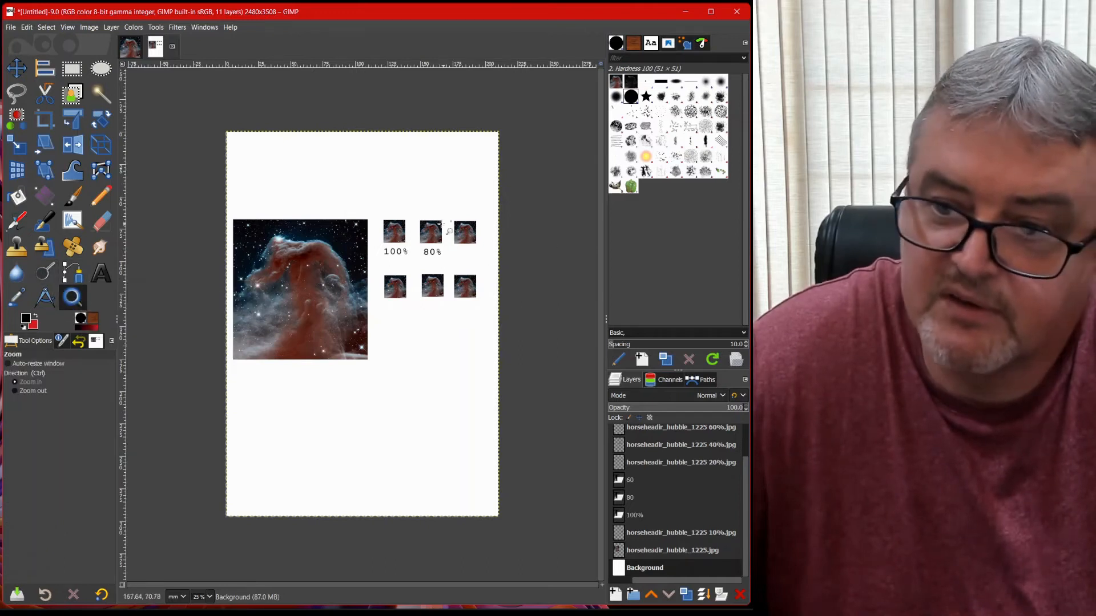
drag(445, 257, 447, 258)
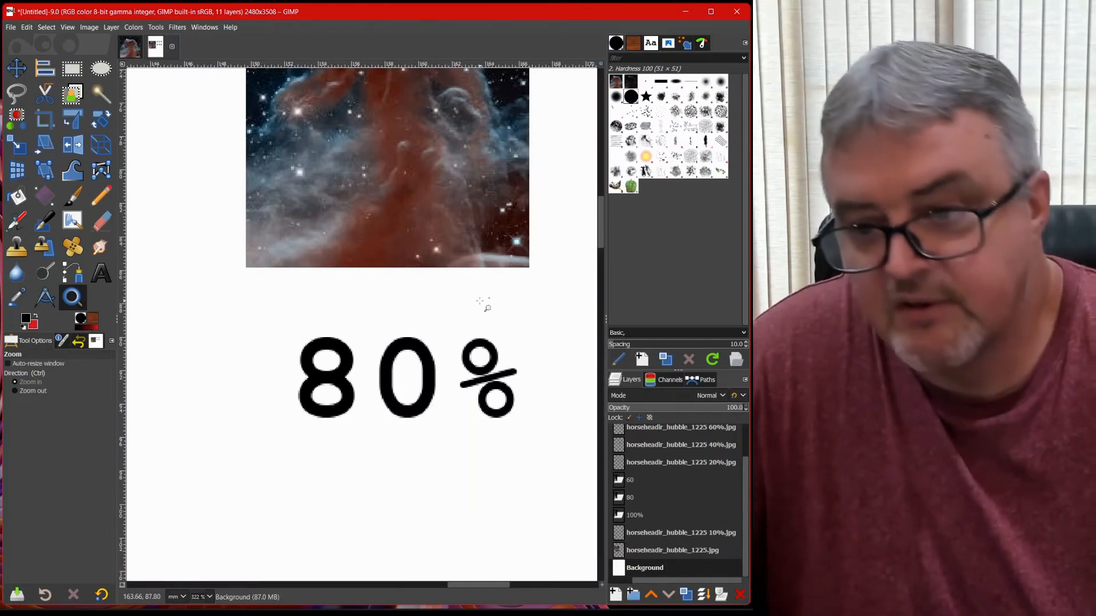
scroll(480, 300, right, 3)
scroll(480, 300, left, 3)
scroll(480, 301, right, 3)
scroll(479, 301, left, 2)
scroll(479, 301, left, 3)
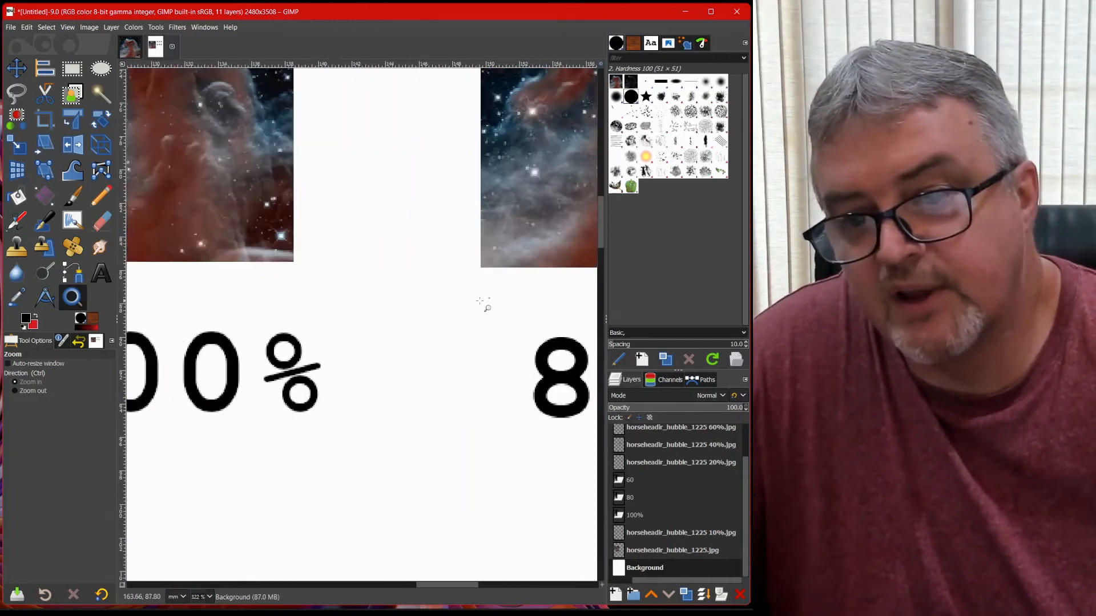
scroll(478, 294, right, 2)
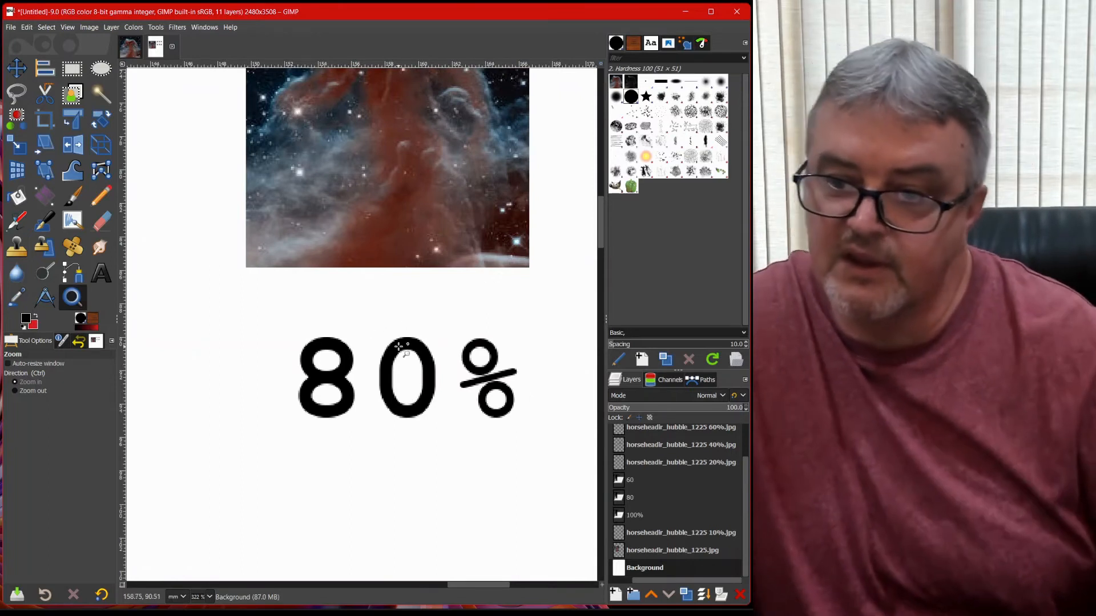
click(17, 68)
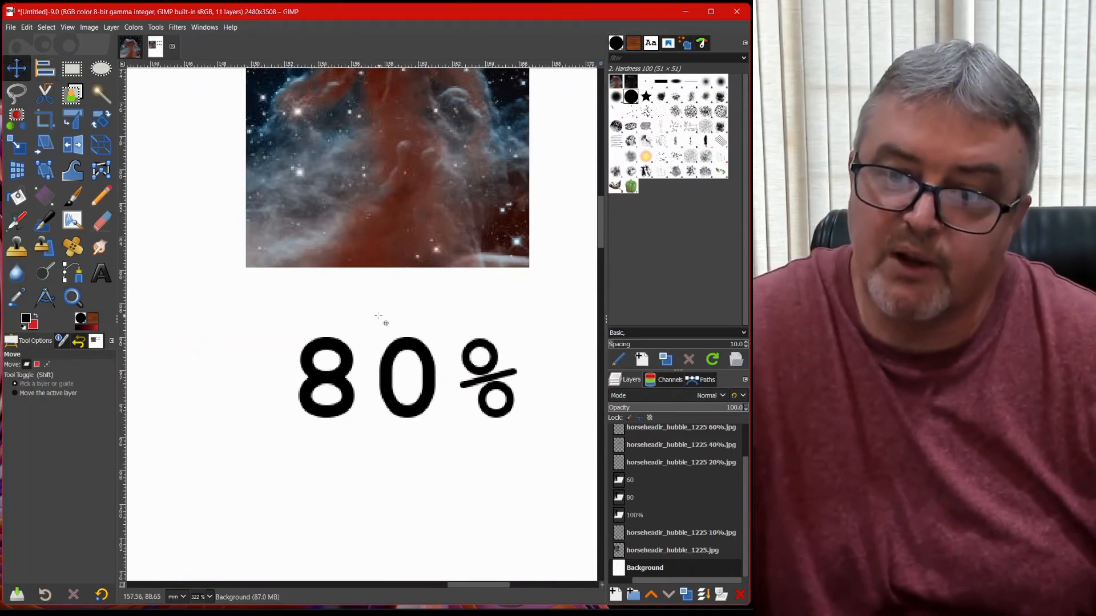
drag(316, 351, 509, 351)
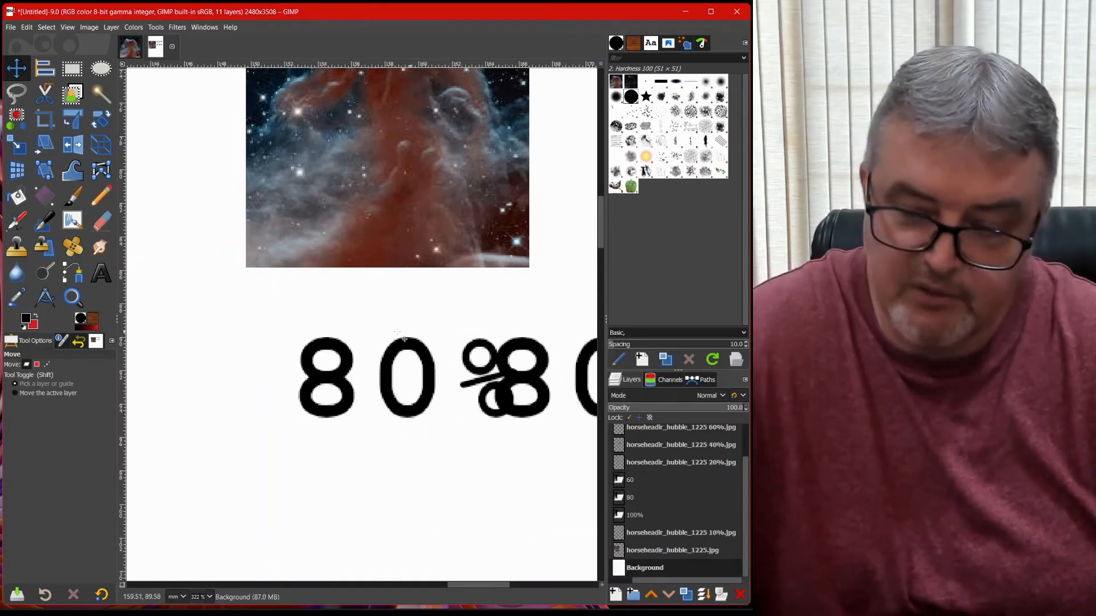
scroll(375, 341, right, 7)
drag(256, 359, 518, 340)
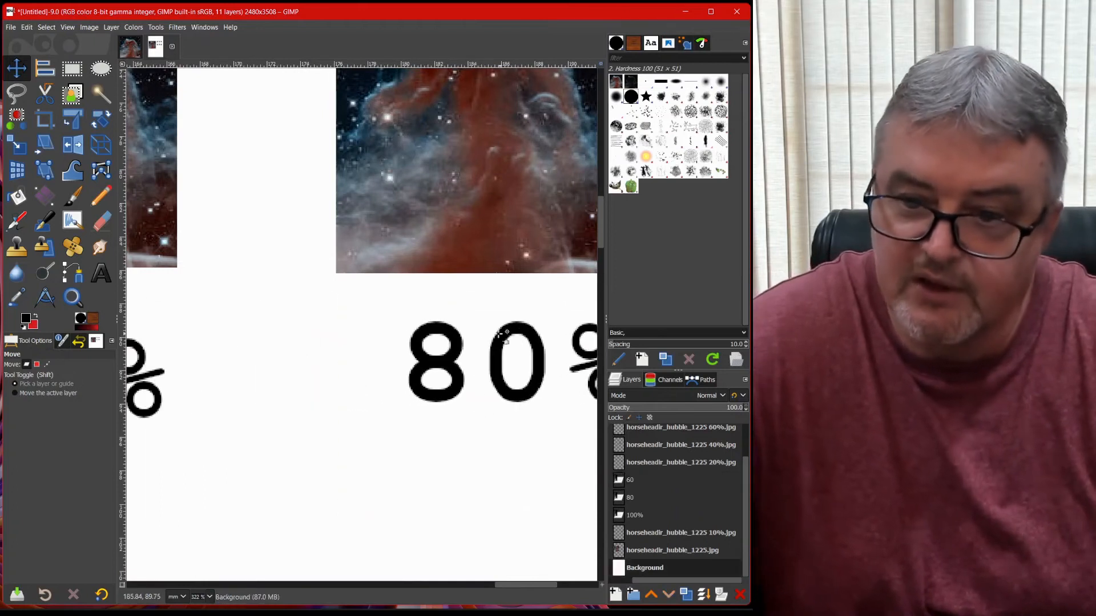
Change the text of the label beneath the third copy to 60%.
click(101, 273)
click(455, 353)
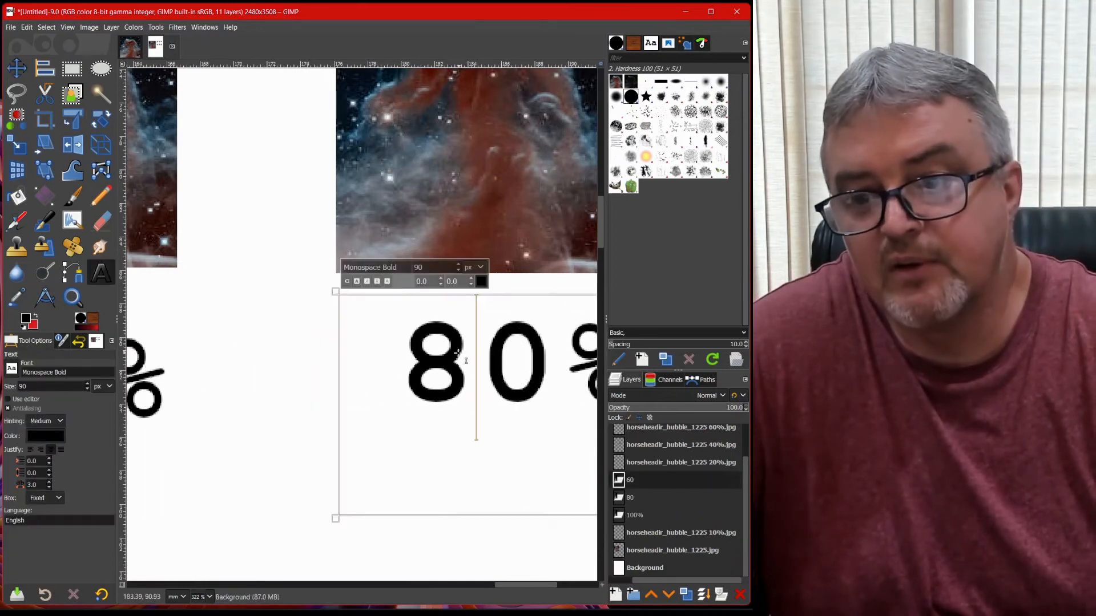
key(BackSpace)
text(6)
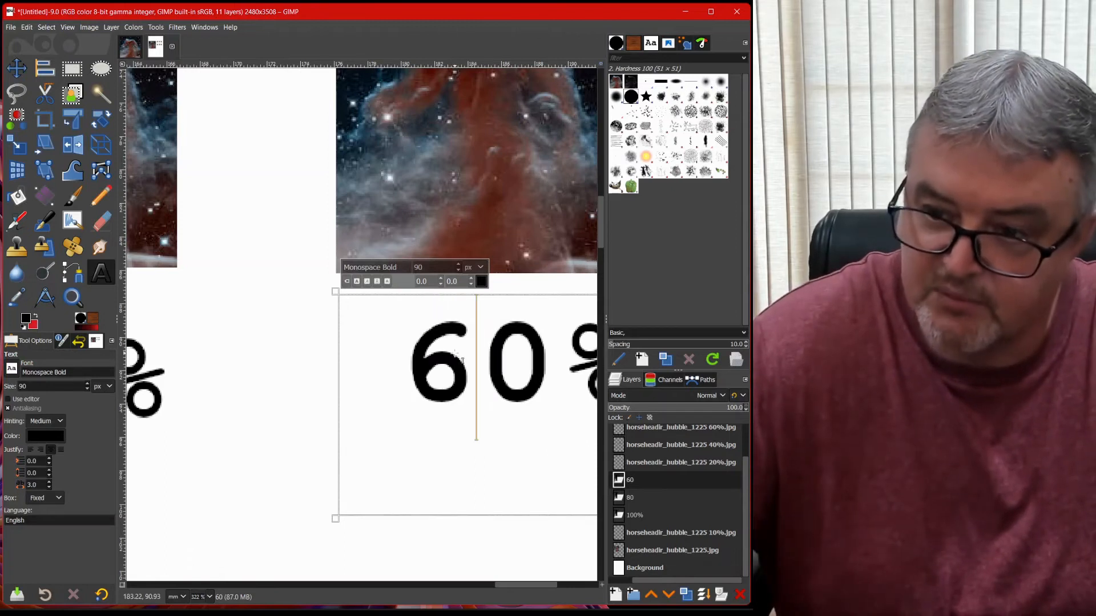
Duplicate the 60 text layer and change the duplicate's text to 40%.
right_click(661, 481)
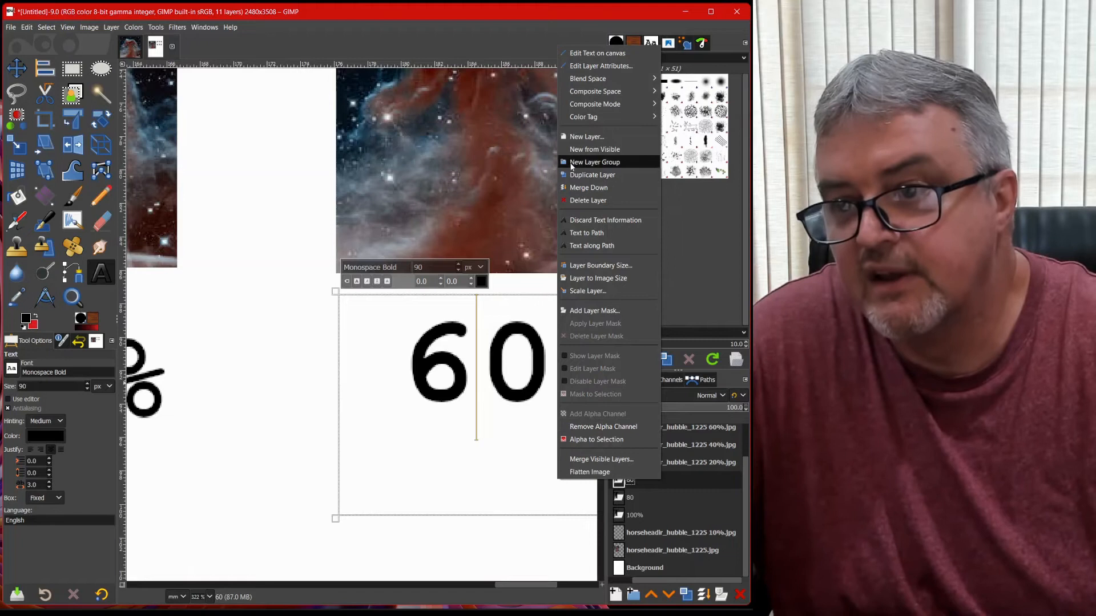
click(591, 174)
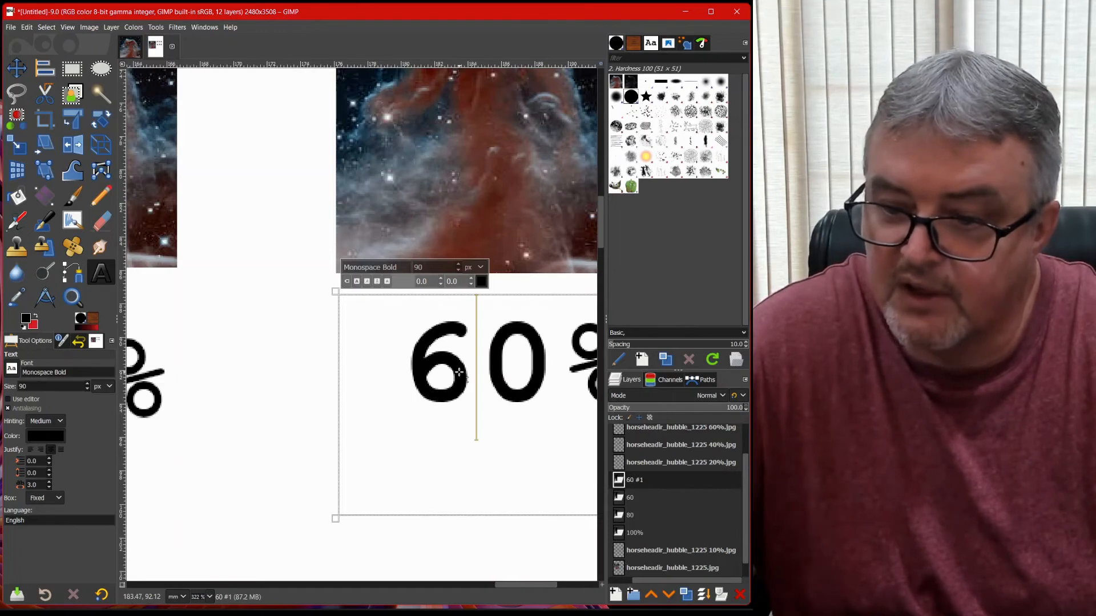
key(BackSpace)
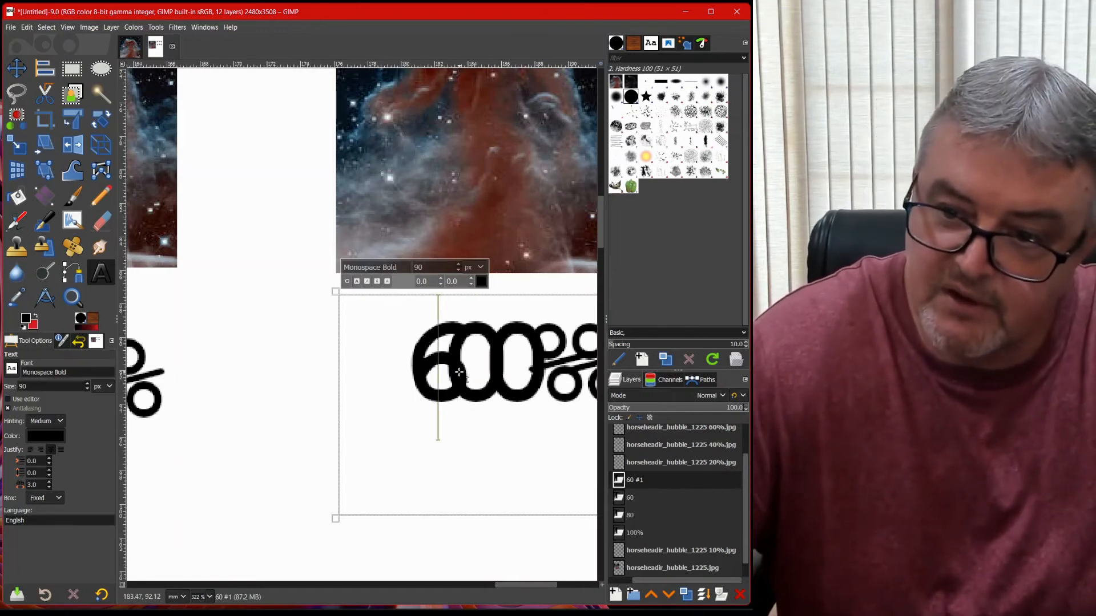
text(4)
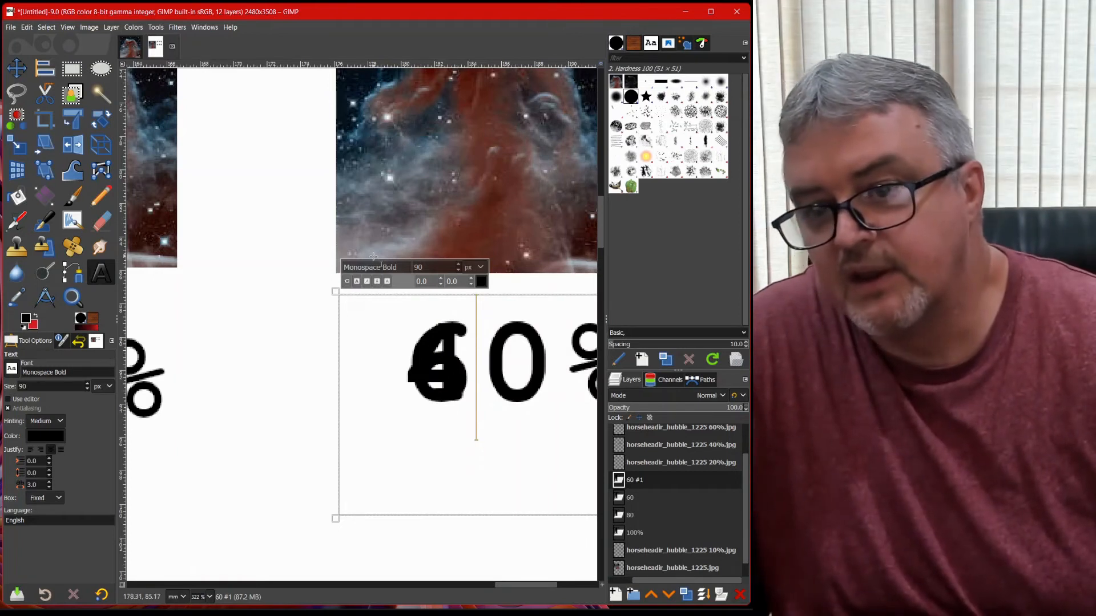
Move the 40% label down clear of the 60% label and rename its layer 40.
click(11, 74)
drag(438, 338, 213, 494)
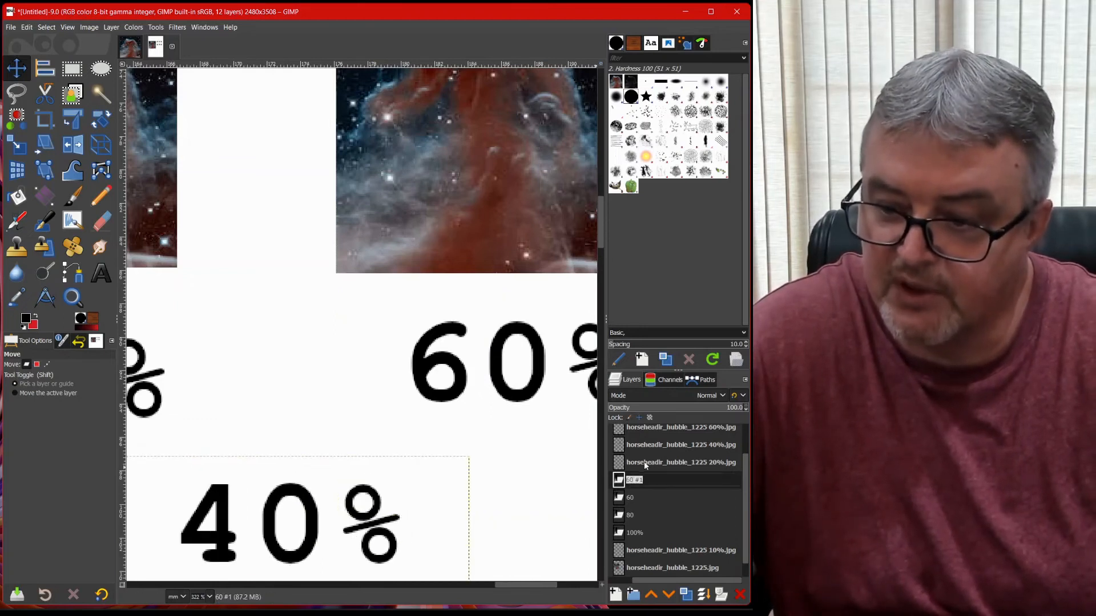
text(40)
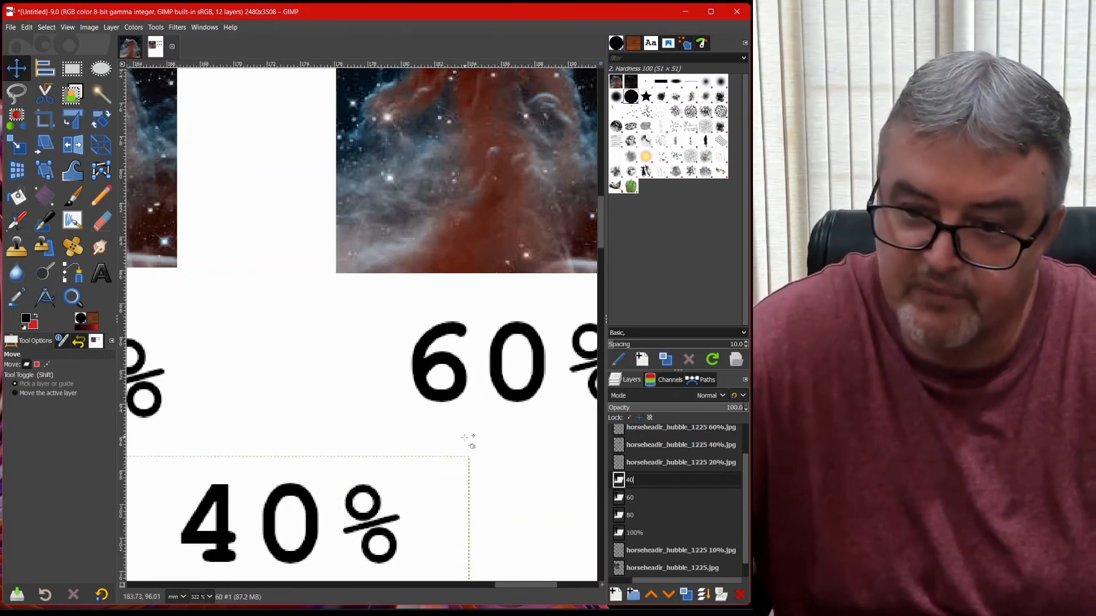
key(Return)
Move the 40% label beneath the first small copy in the lower row.
scroll(333, 477, down, 5)
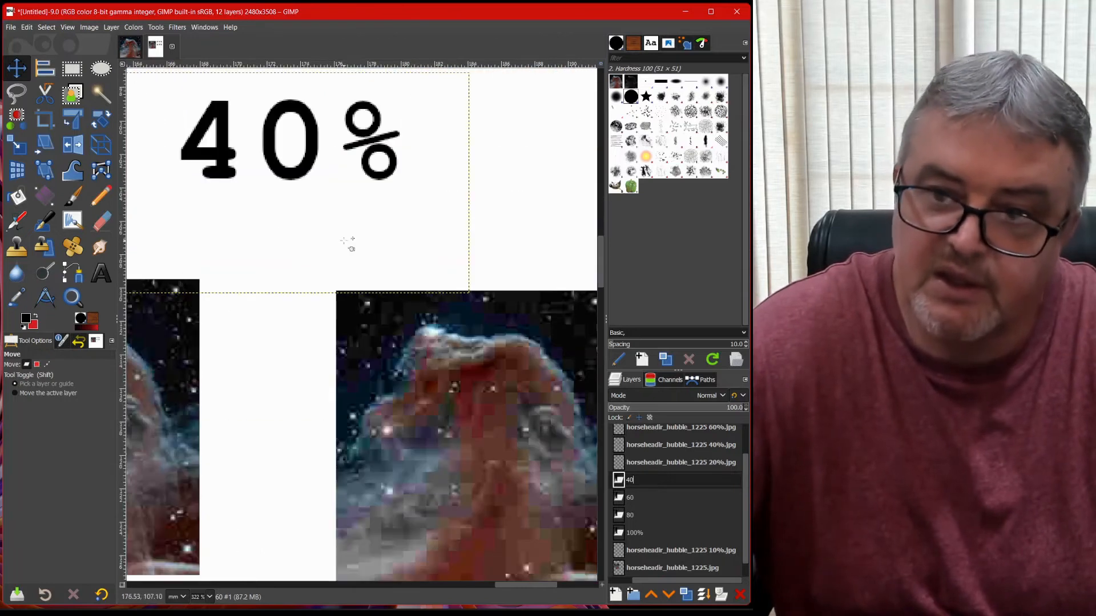
drag(312, 113, 280, 454)
scroll(278, 450, up, 10)
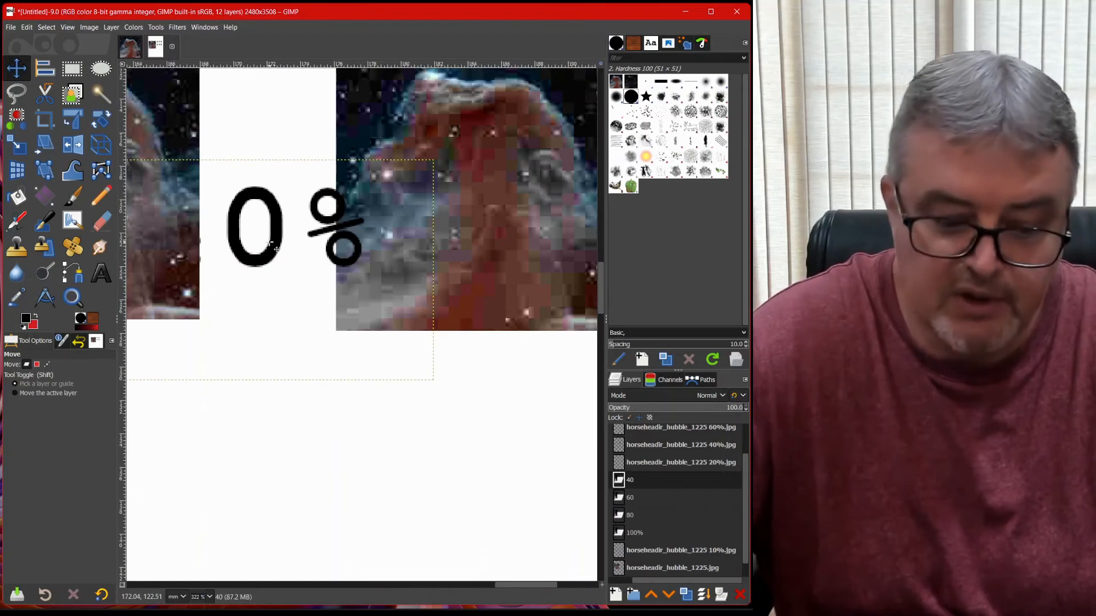
scroll(274, 246, down, 2)
scroll(274, 247, down, 1)
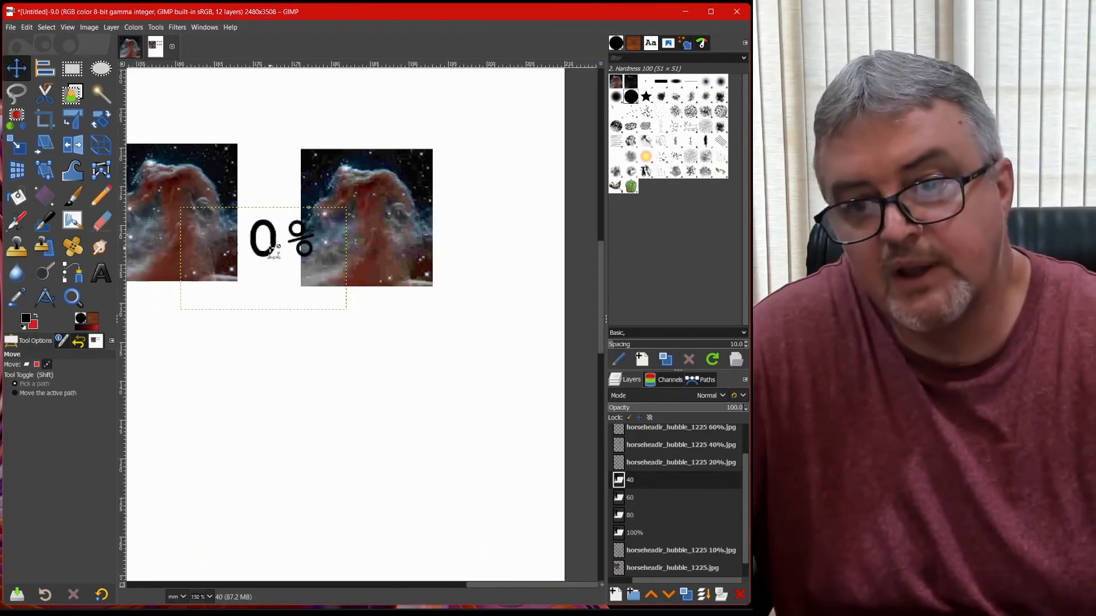
scroll(274, 251, down, 2)
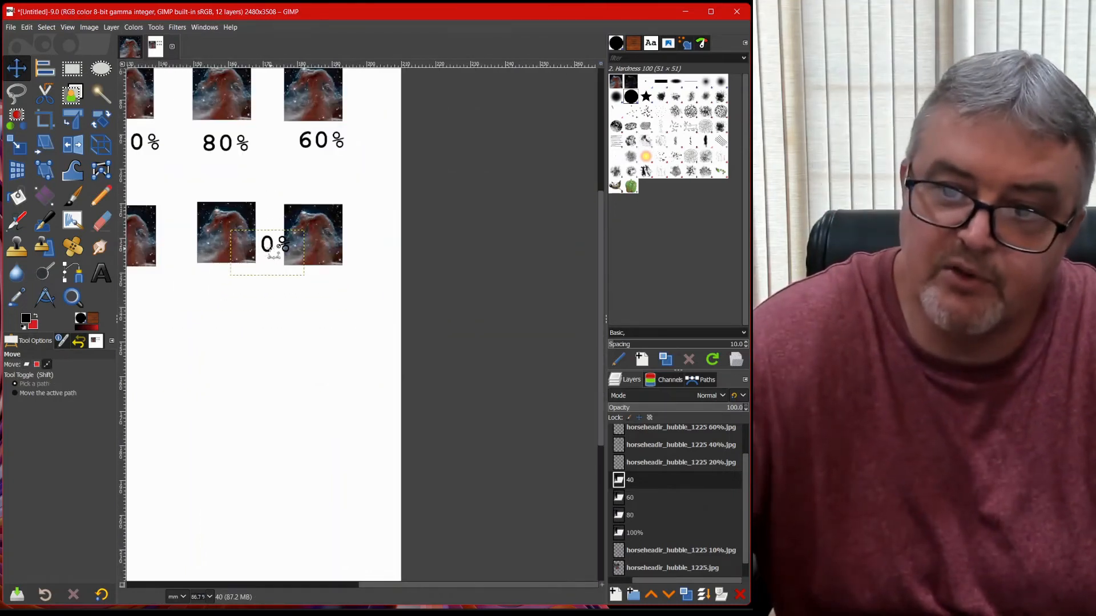
drag(268, 245, 125, 283)
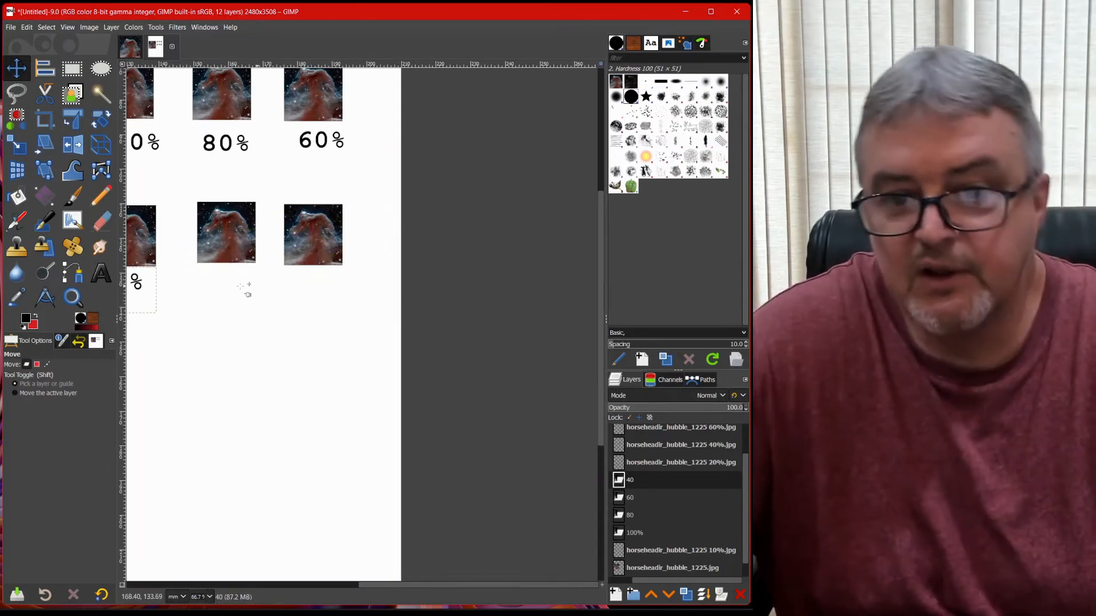
Duplicate the 40 text layer and name the duplicate 20.
right_click(662, 478)
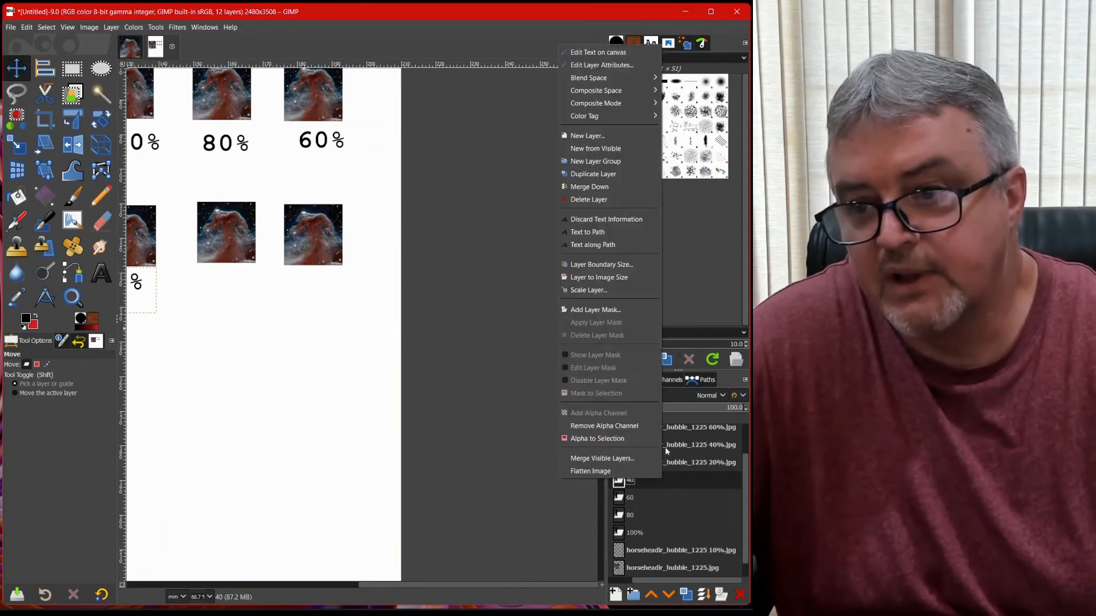
click(604, 176)
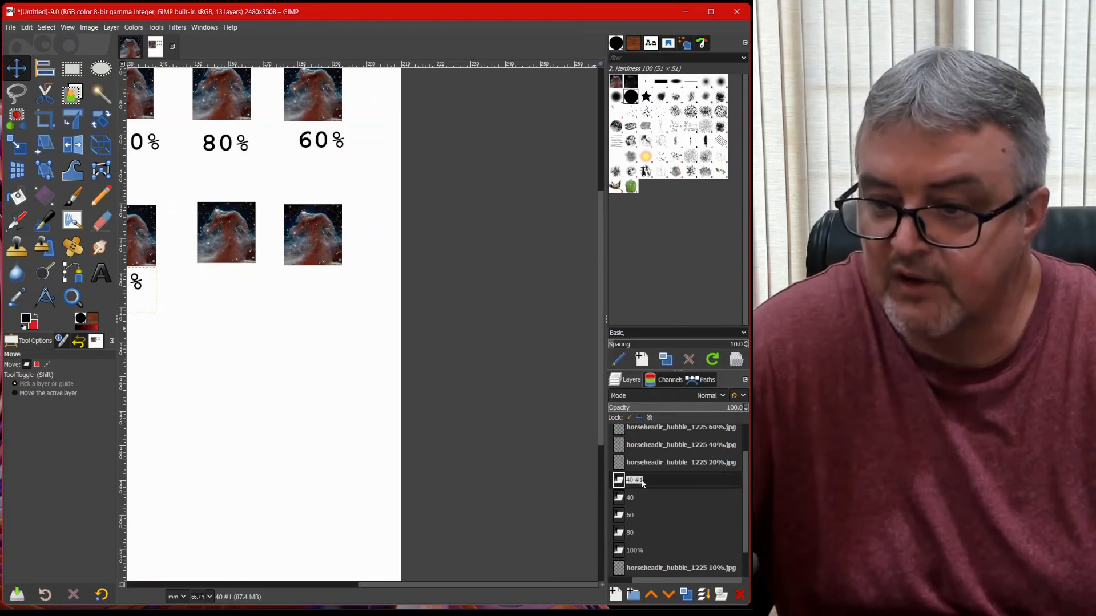
text(20)
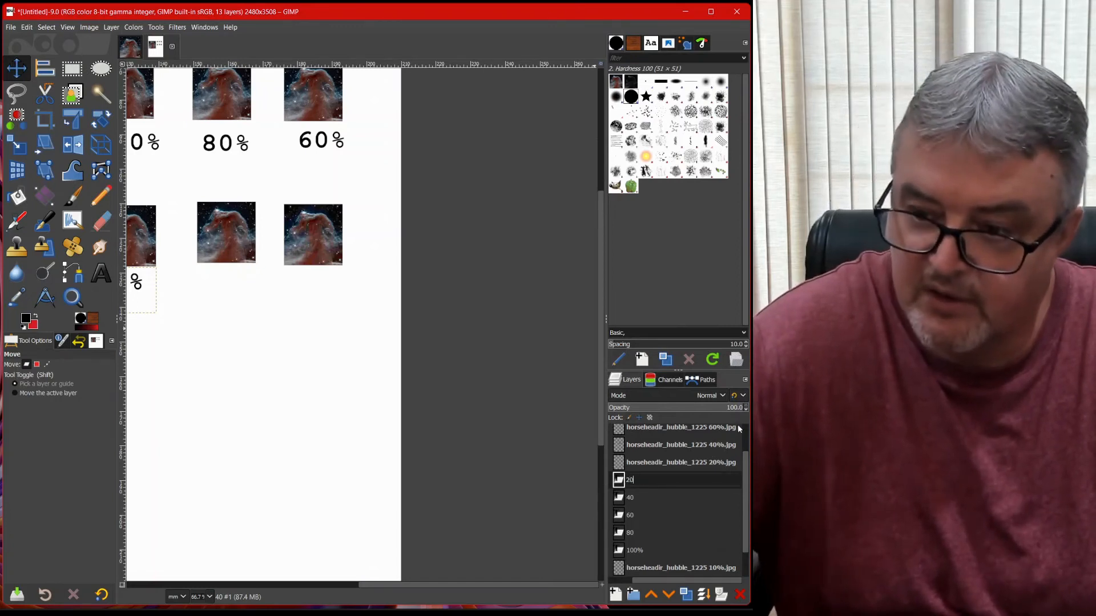
key(Return)
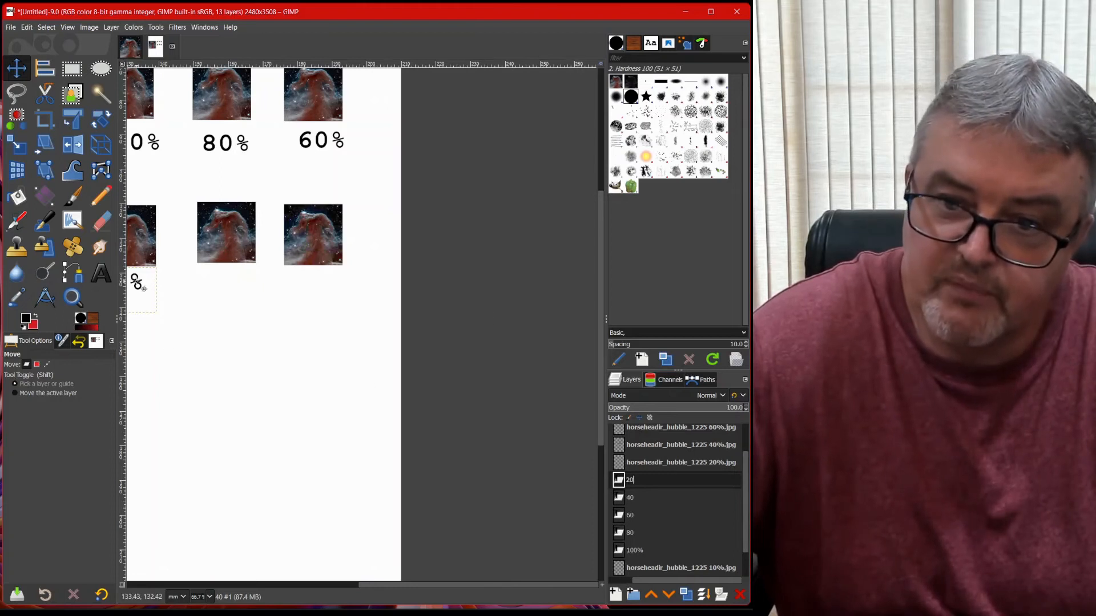
Move the duplicated label beneath the second small copy in the lower row and change its text to 20%.
drag(143, 288, 253, 287)
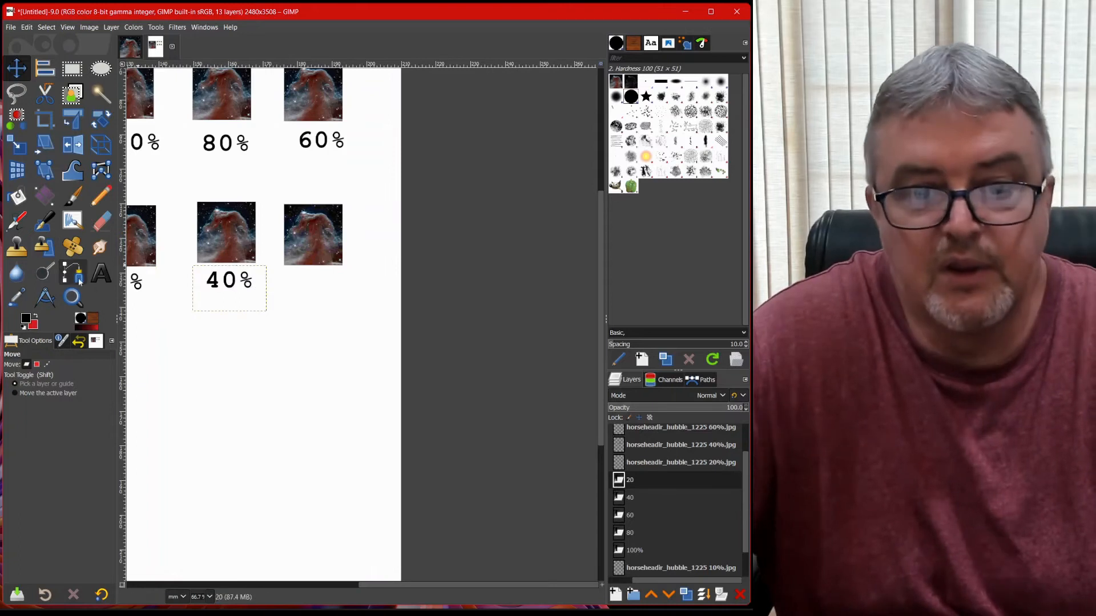
click(102, 275)
click(220, 285)
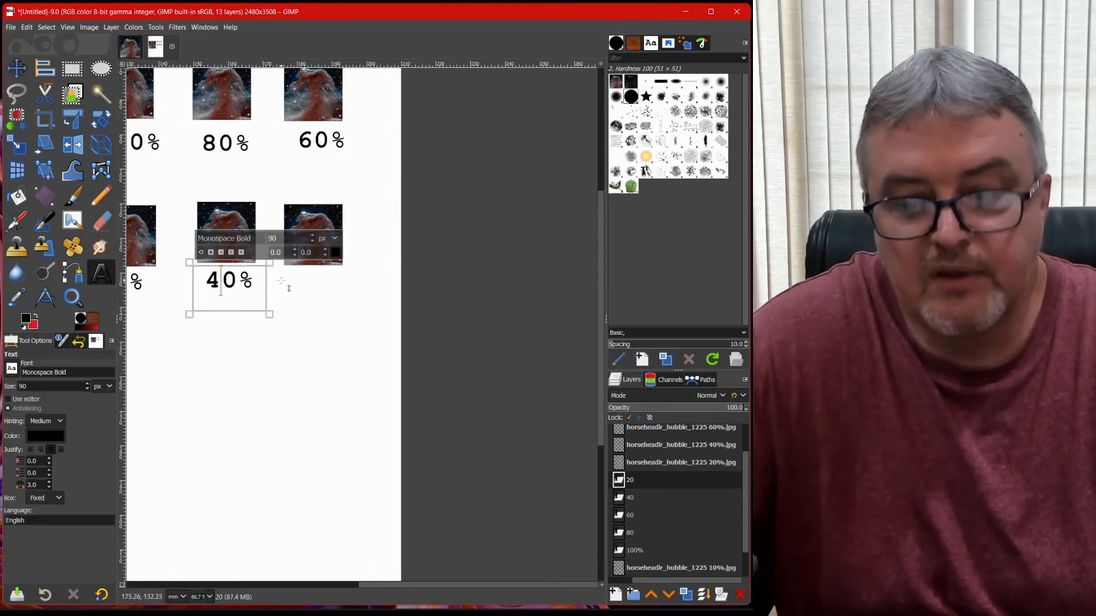
key(BackSpace)
text(2)
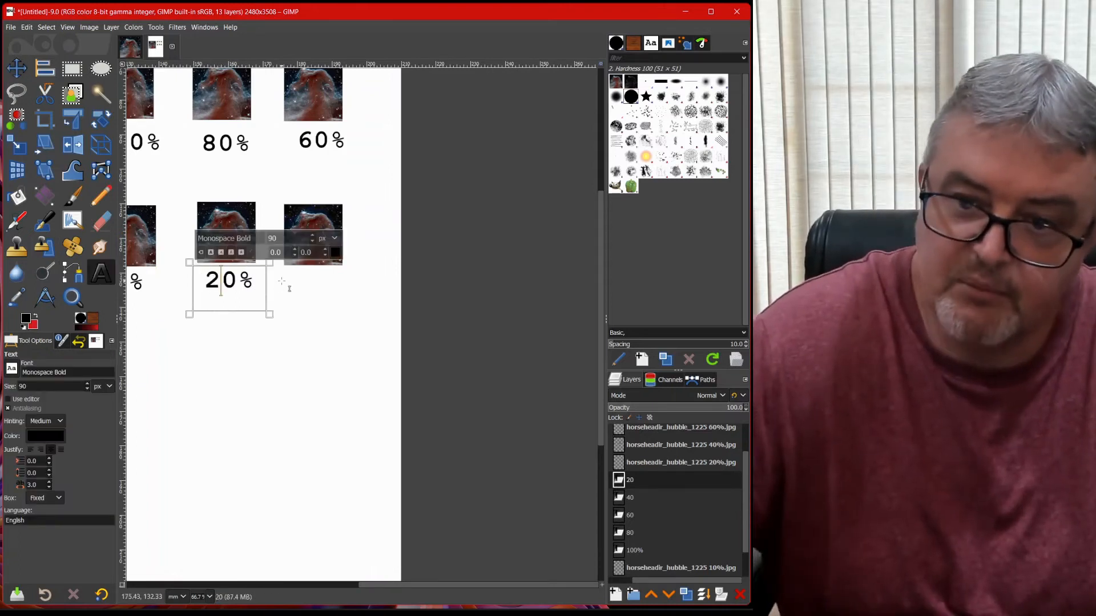
Duplicate the 20 text layer and name the duplicate 10.
right_click(651, 480)
mouse_move(587, 114)
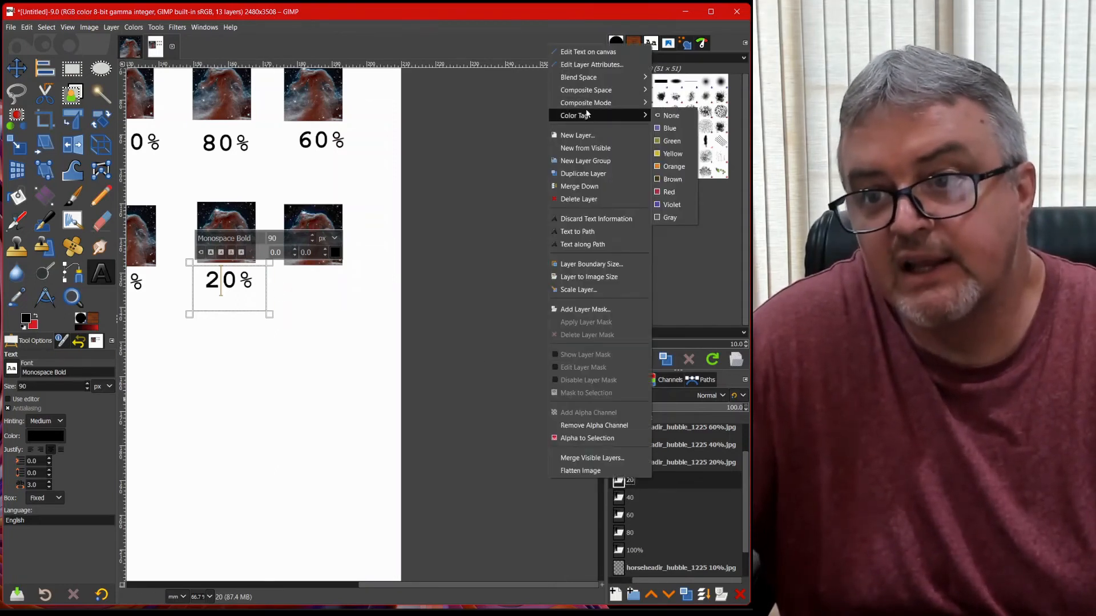
click(607, 173)
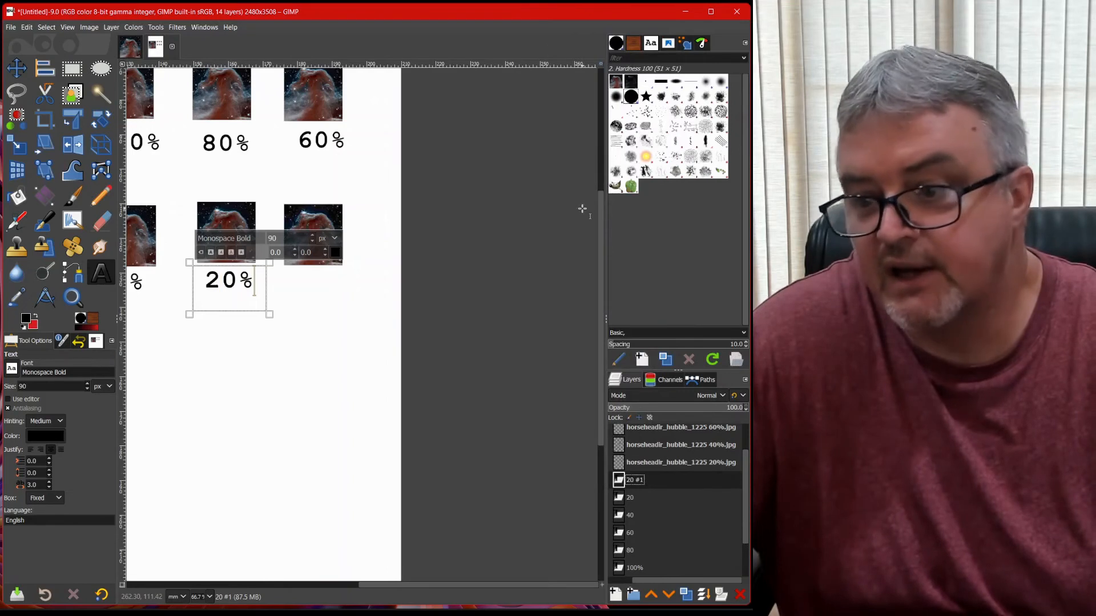
key(1)
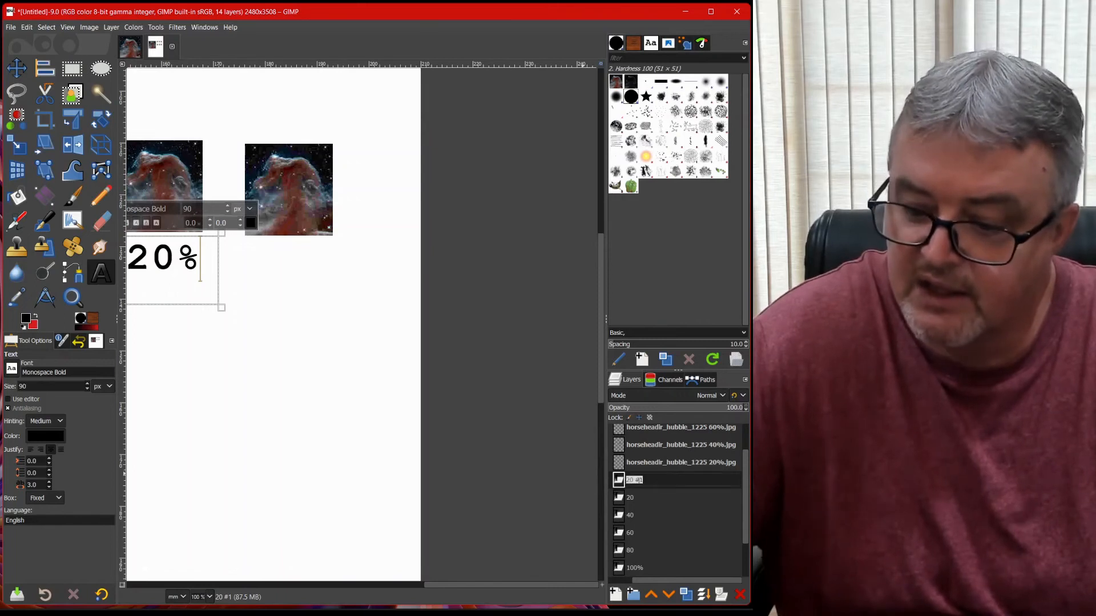
key(Return)
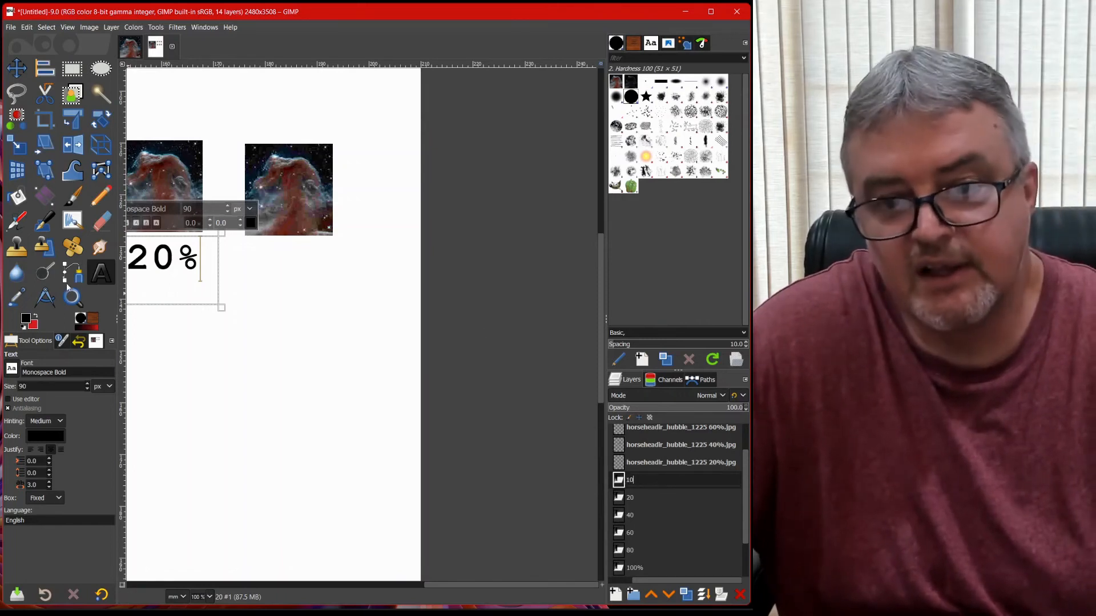
key(Return)
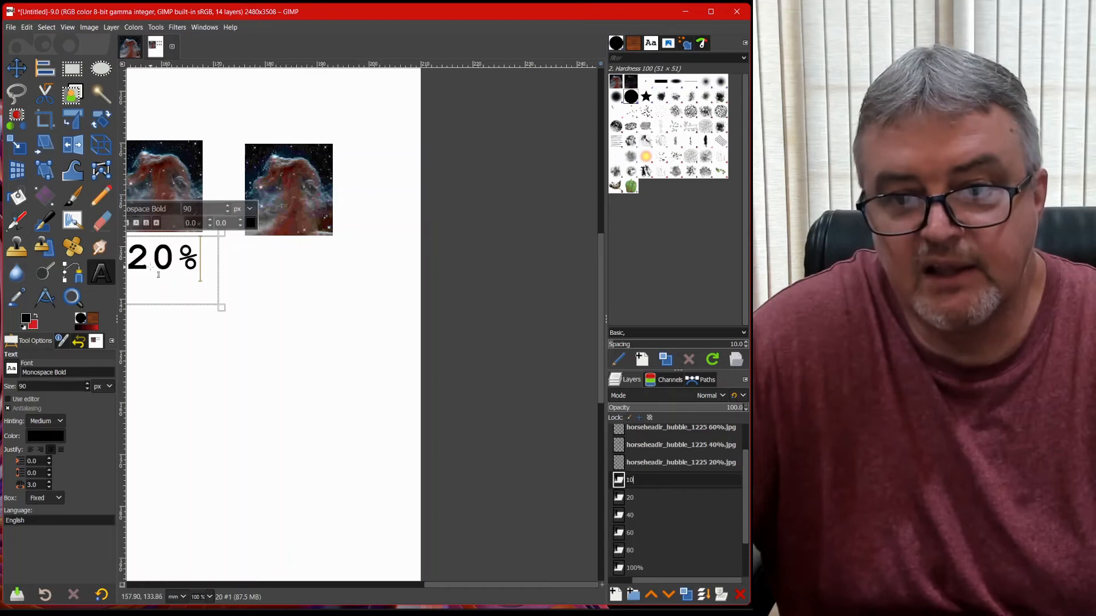
key(Return)
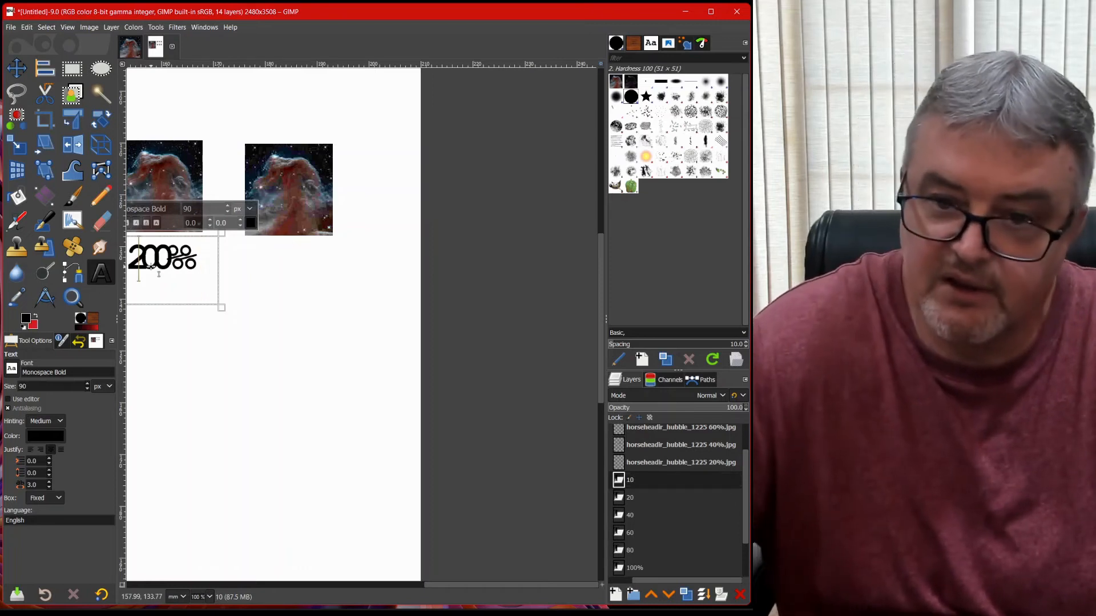
Change the duplicated label's text to 10% and move it beneath the third small copy in the lower row.
key(Delete)
text(2)
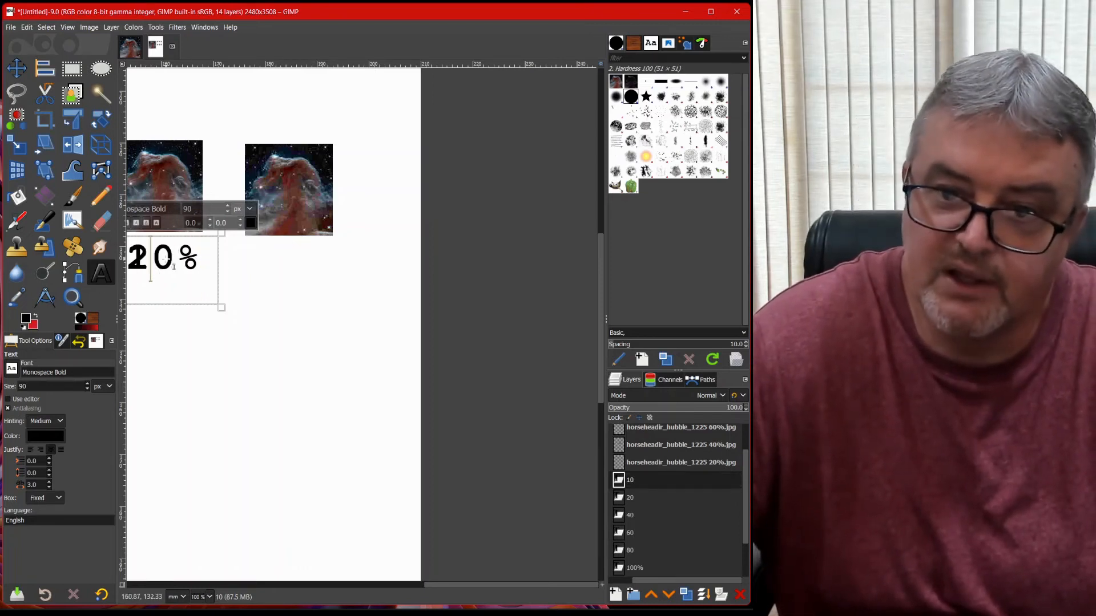
click(29, 62)
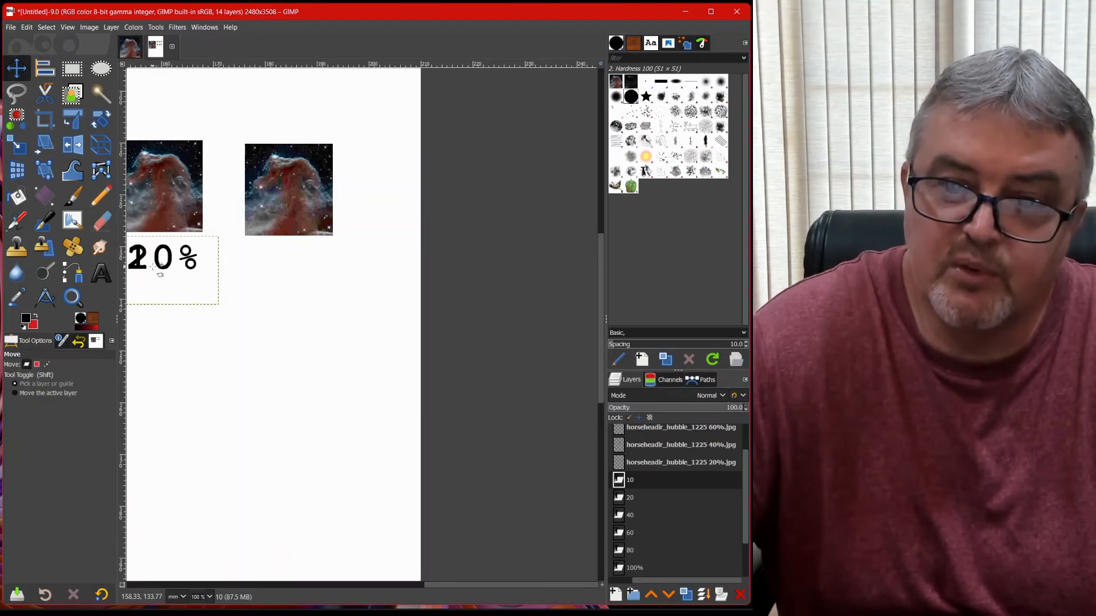
drag(162, 266, 288, 268)
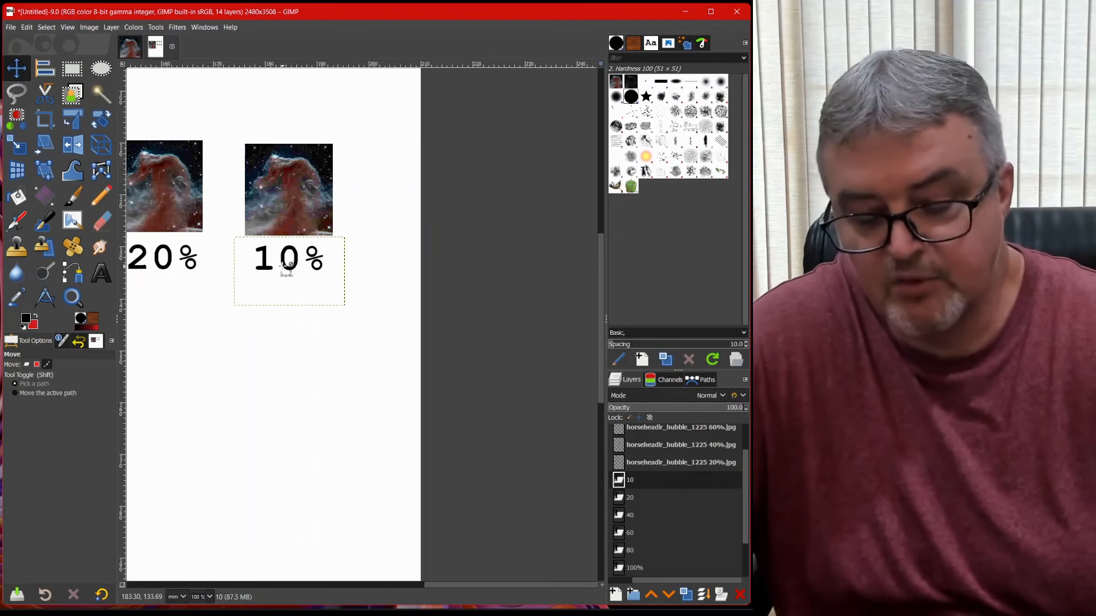
Add a text box beneath the large original reading "Original Image" with "1225x1280" on a second line.
scroll(289, 269, down, 1)
scroll(286, 269, down, 6)
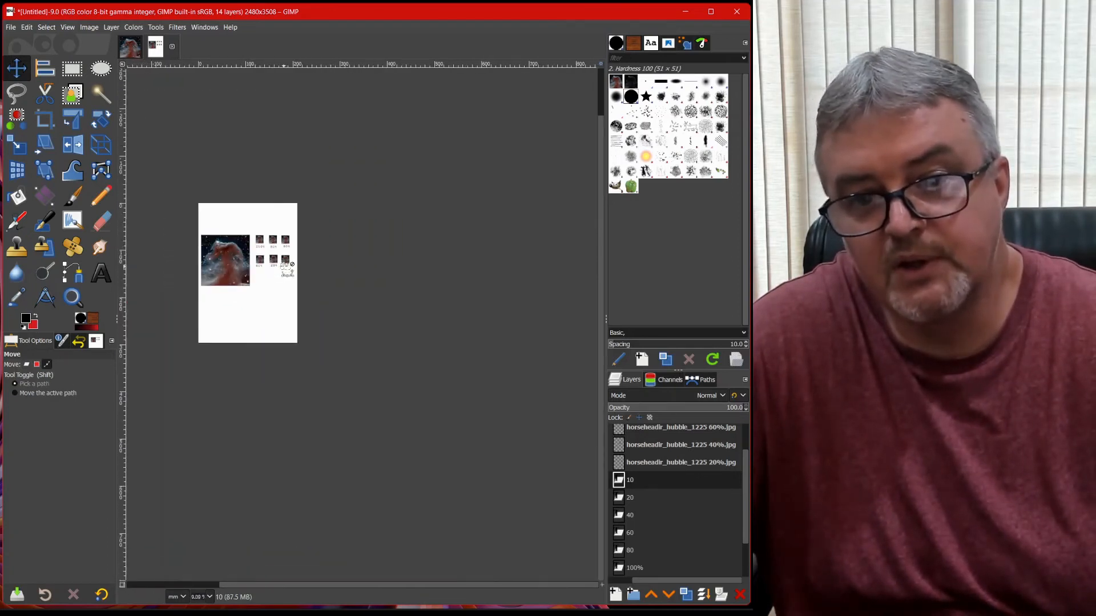
scroll(290, 274, up, 2)
scroll(289, 274, down, 1)
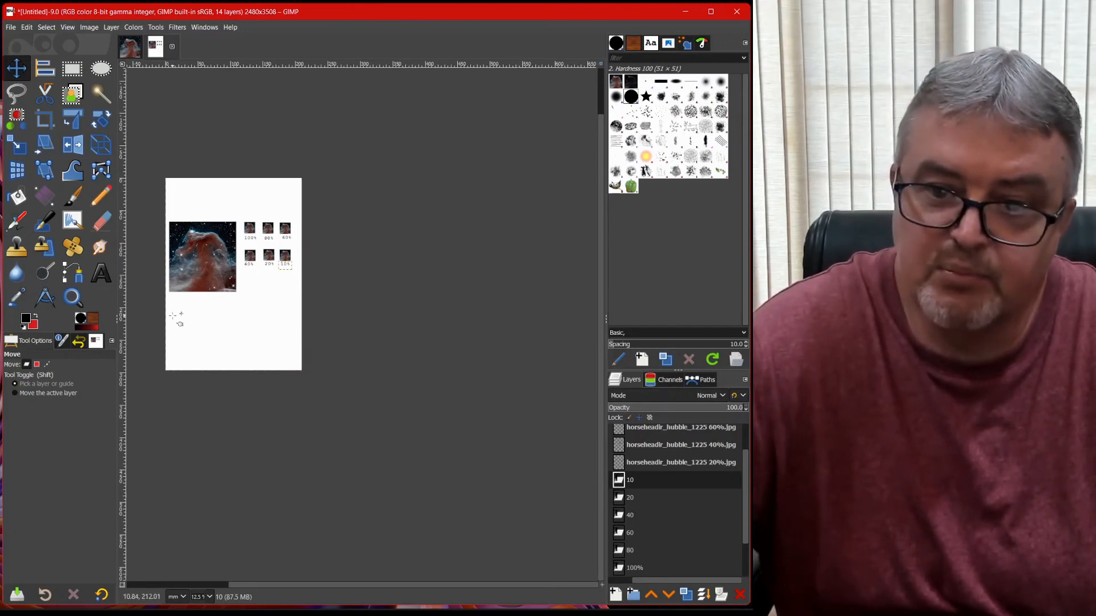
click(106, 277)
drag(169, 293, 239, 329)
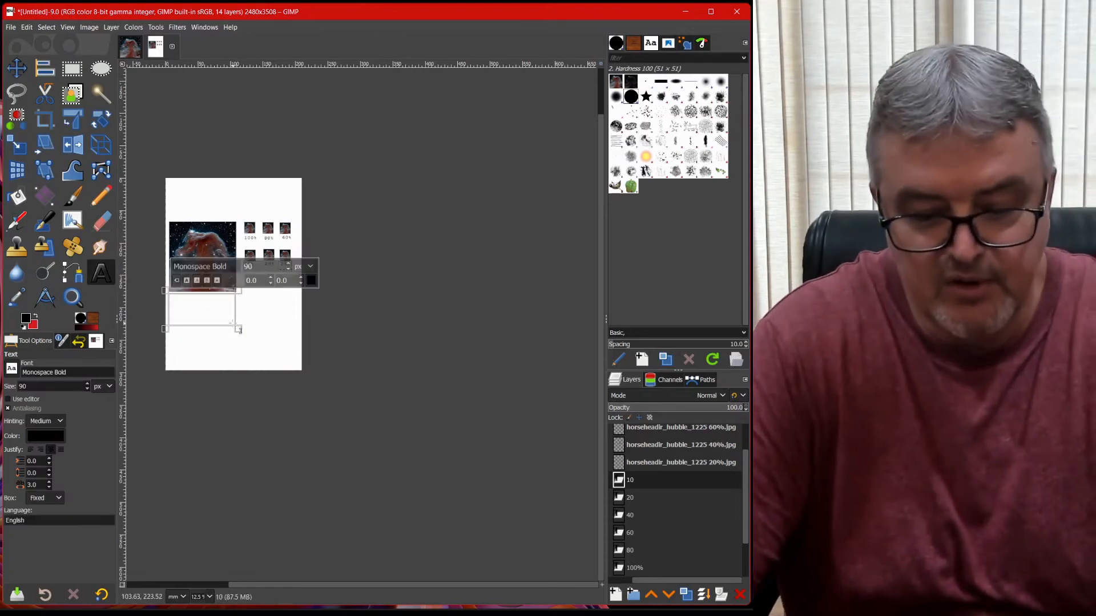
text(Orig)
text(ina)
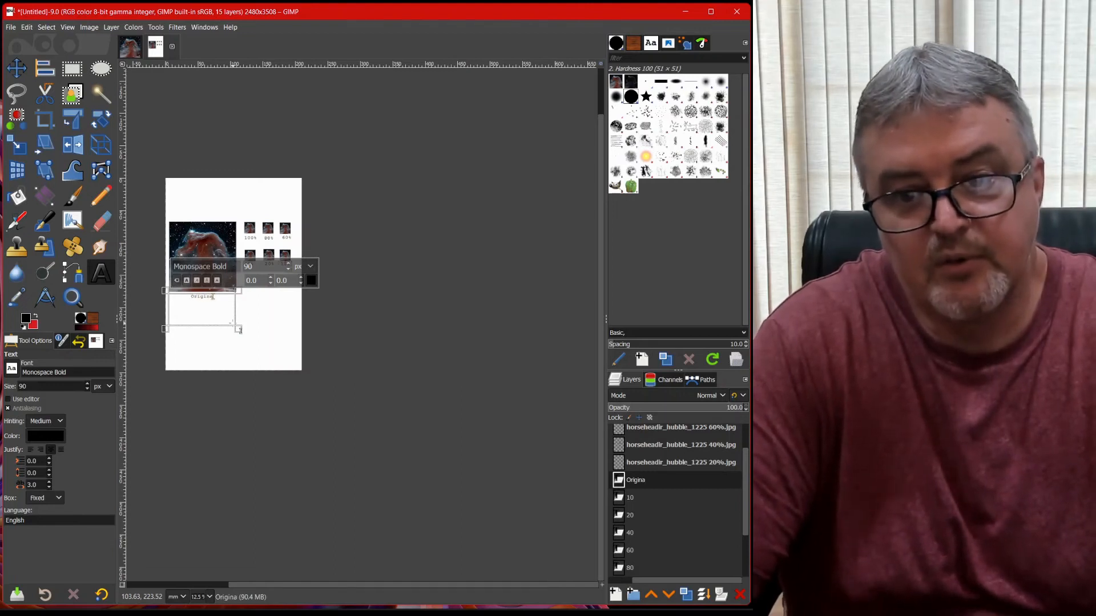
text(e)
key(Return)
text(1225x)
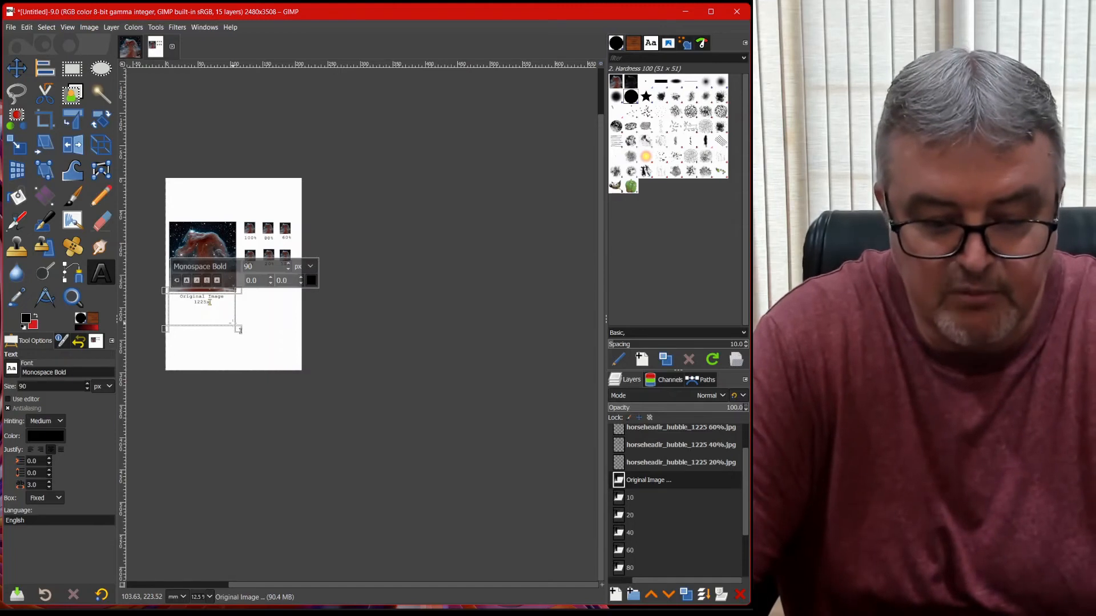
text(1280)
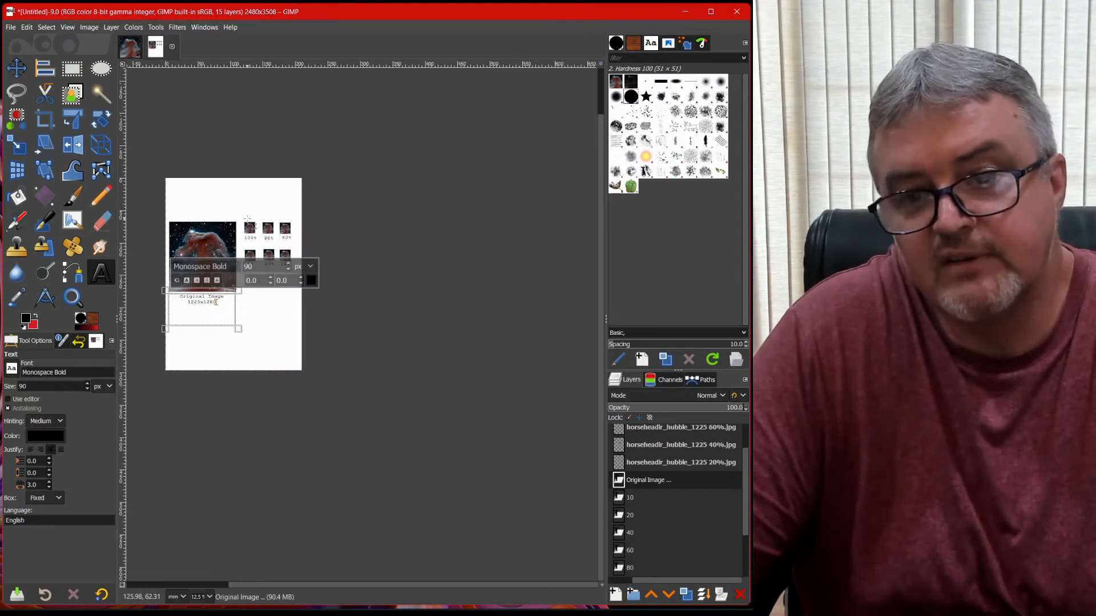
Add a text box beneath the lower row of small copies reading "Change File Size" with "200 px wide" on a new line.
click(266, 302)
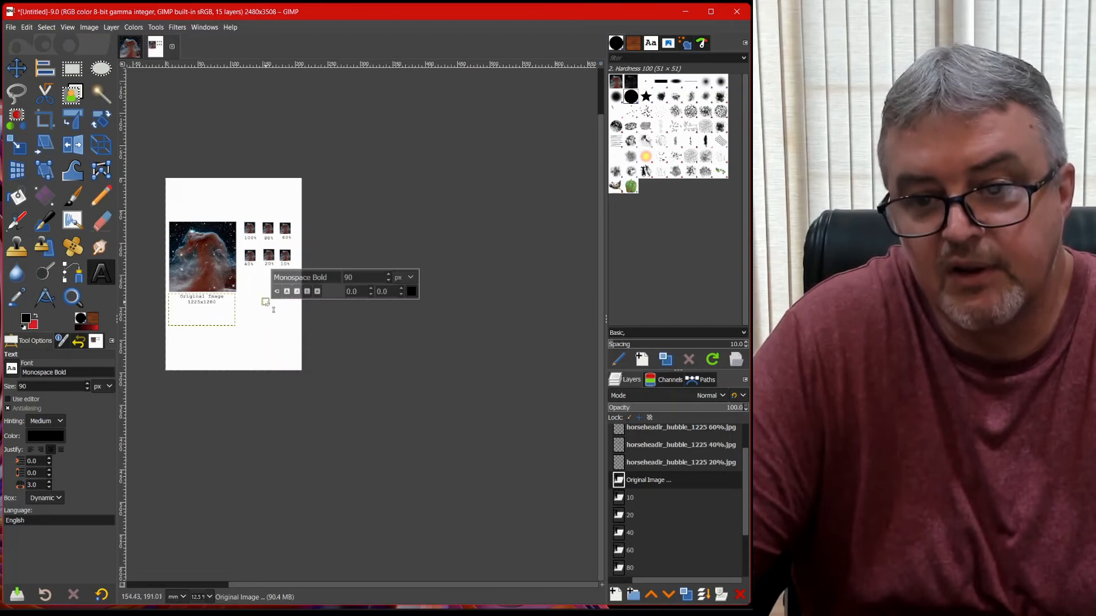
drag(248, 276, 305, 273)
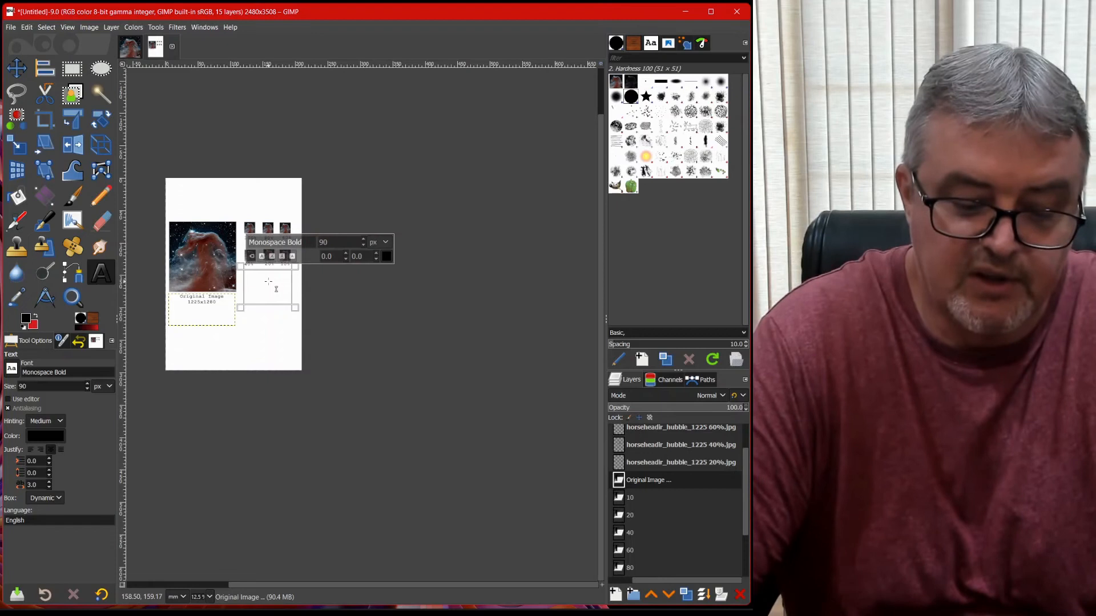
text(Change F)
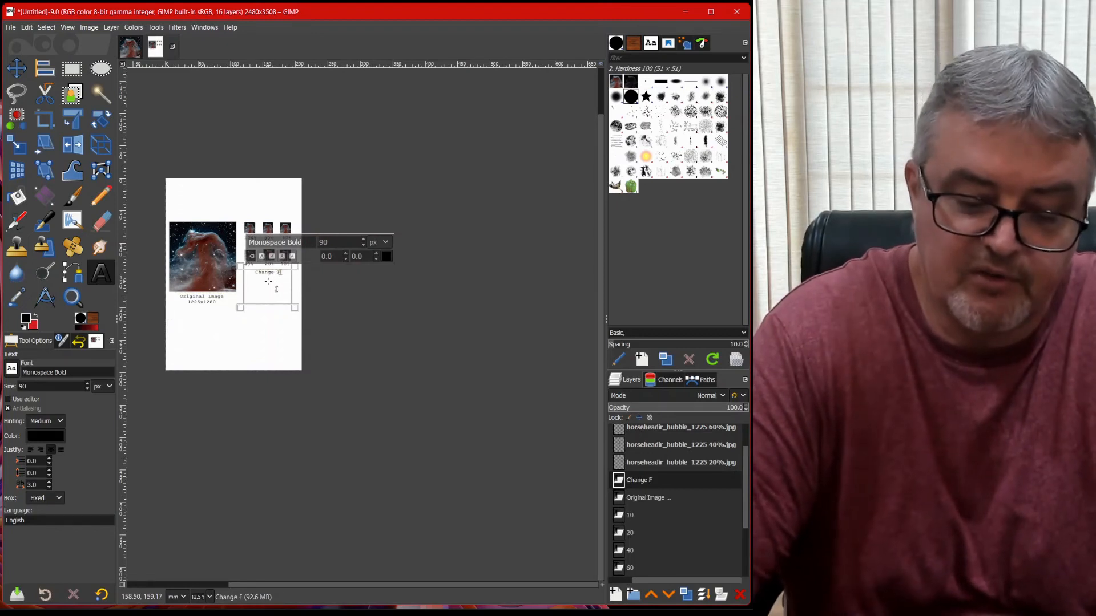
text(ile Size)
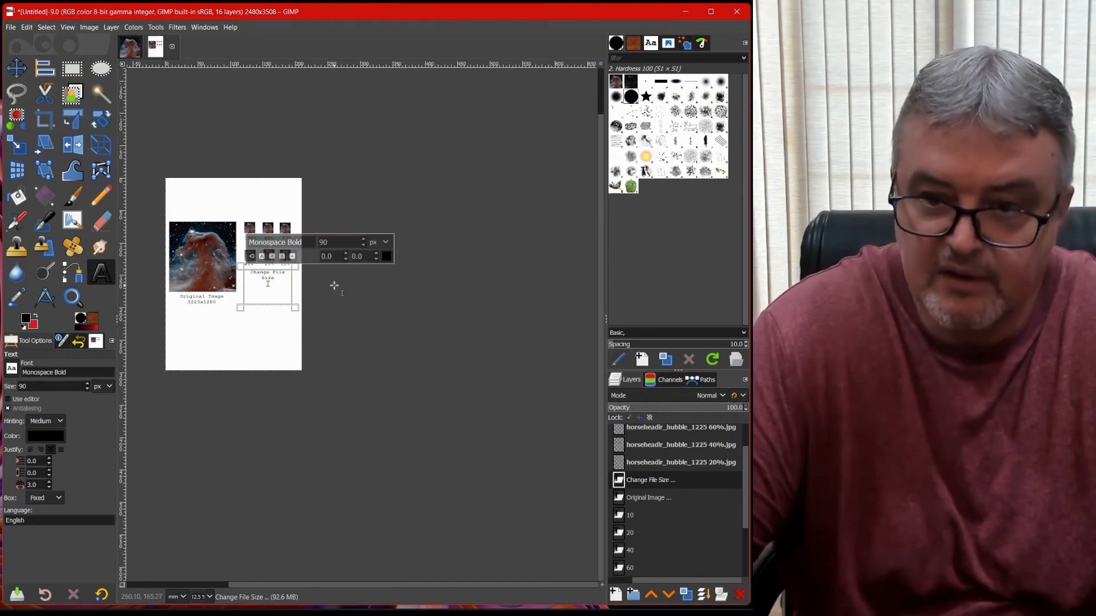
text(0 px)
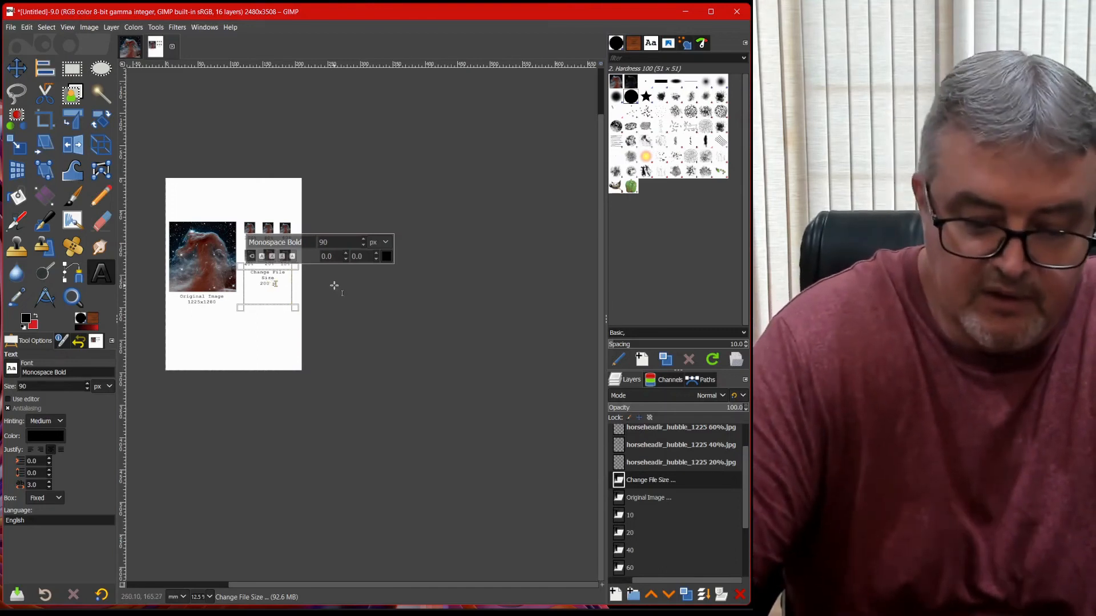
text( wide)
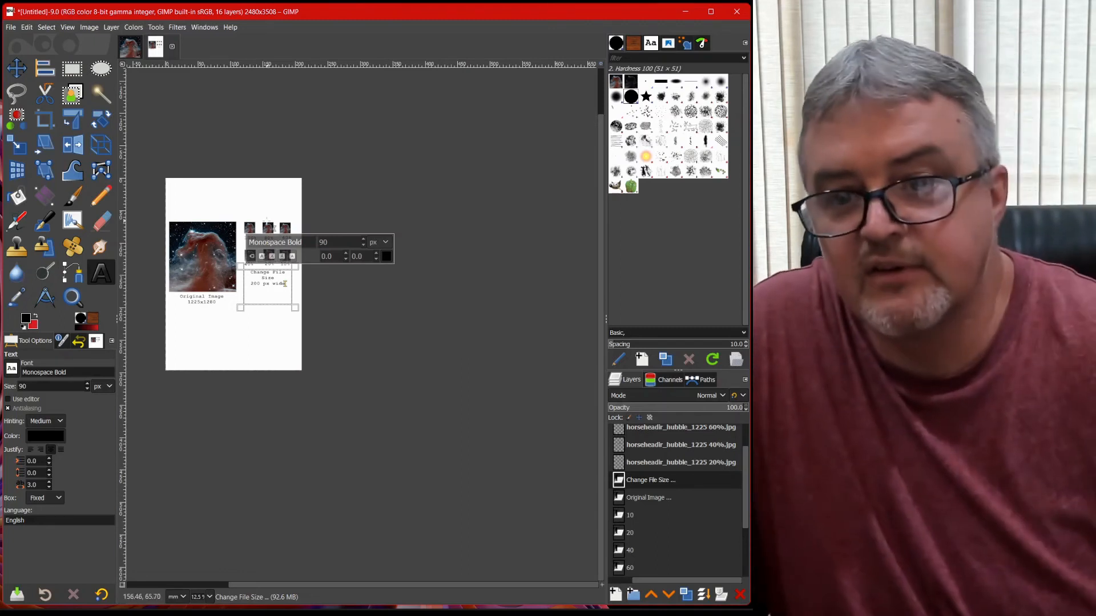
Compare the detail of the large original with the small 100% copy at 400% magnification.
scroll(262, 228, up, 5)
scroll(266, 228, up, 5)
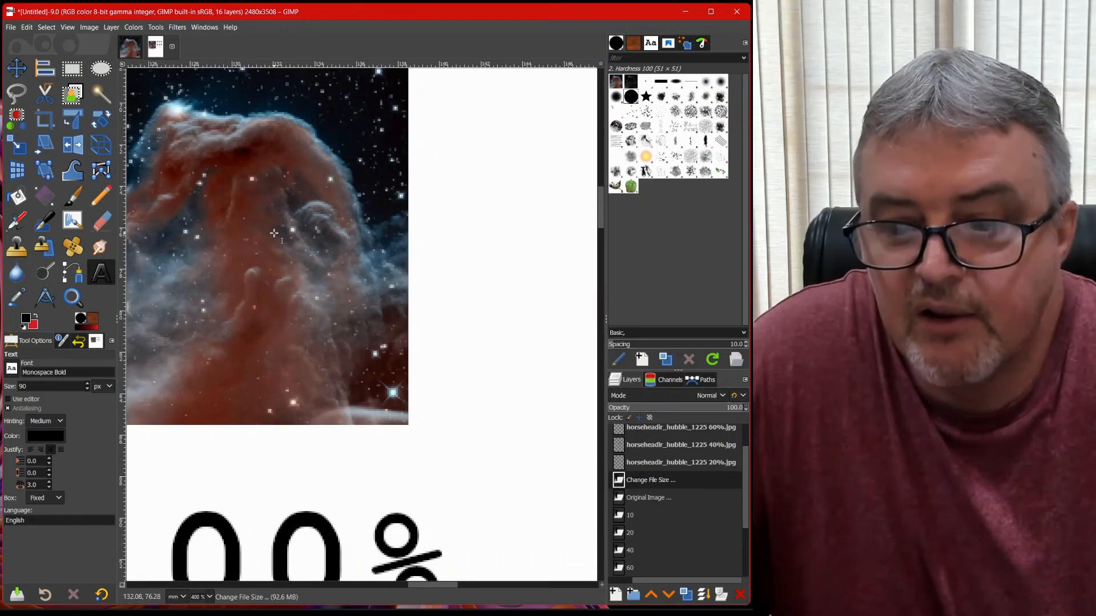
scroll(274, 233, left, 6)
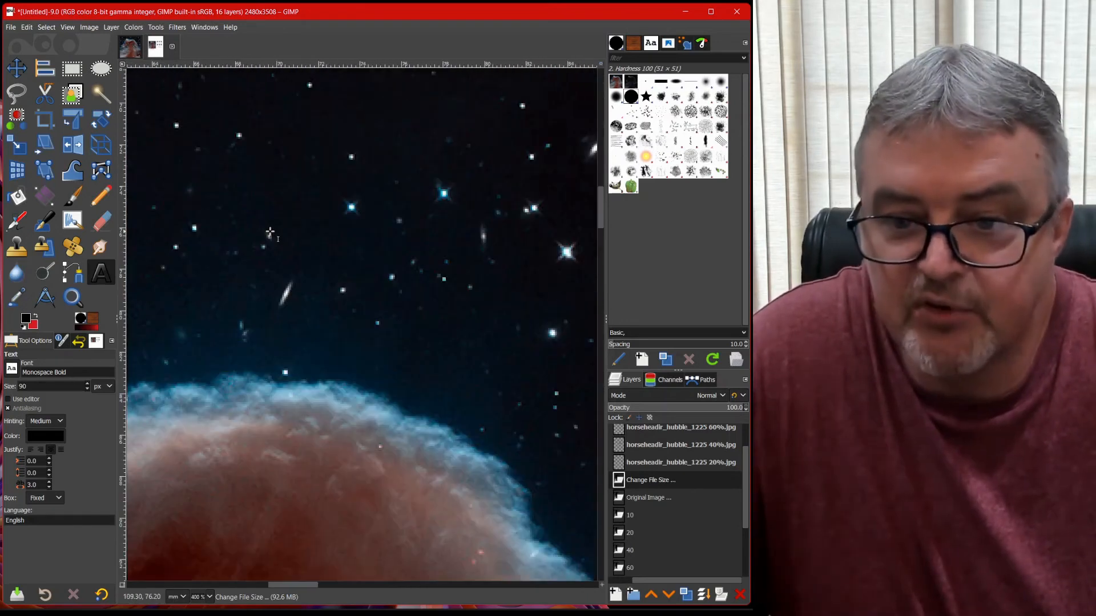
scroll(270, 231, left, 10)
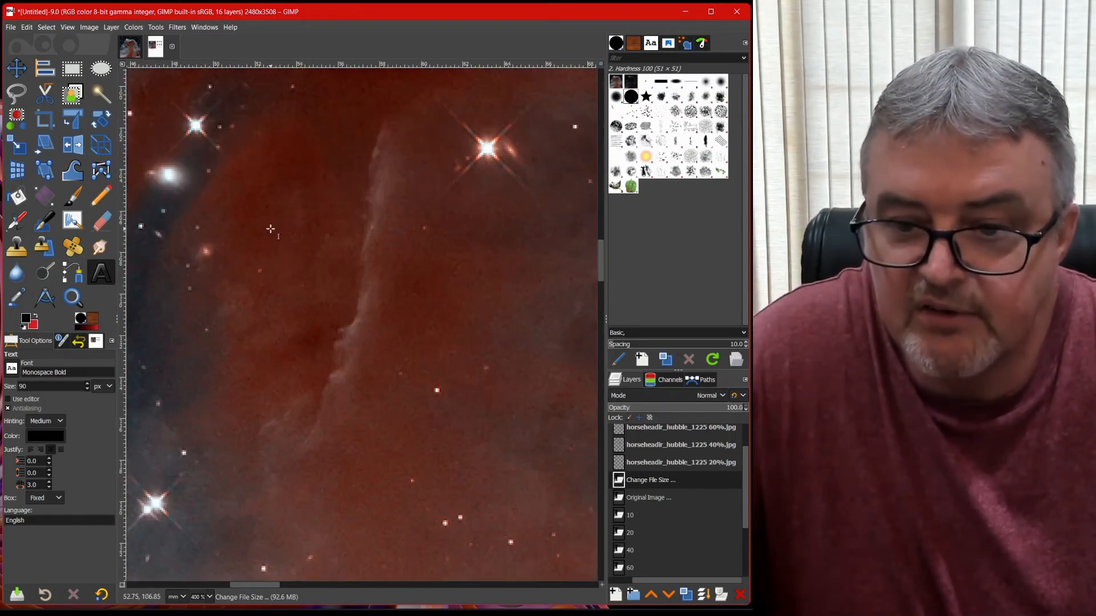
scroll(270, 229, up, 5)
scroll(270, 228, down, 3)
scroll(269, 227, right, 5)
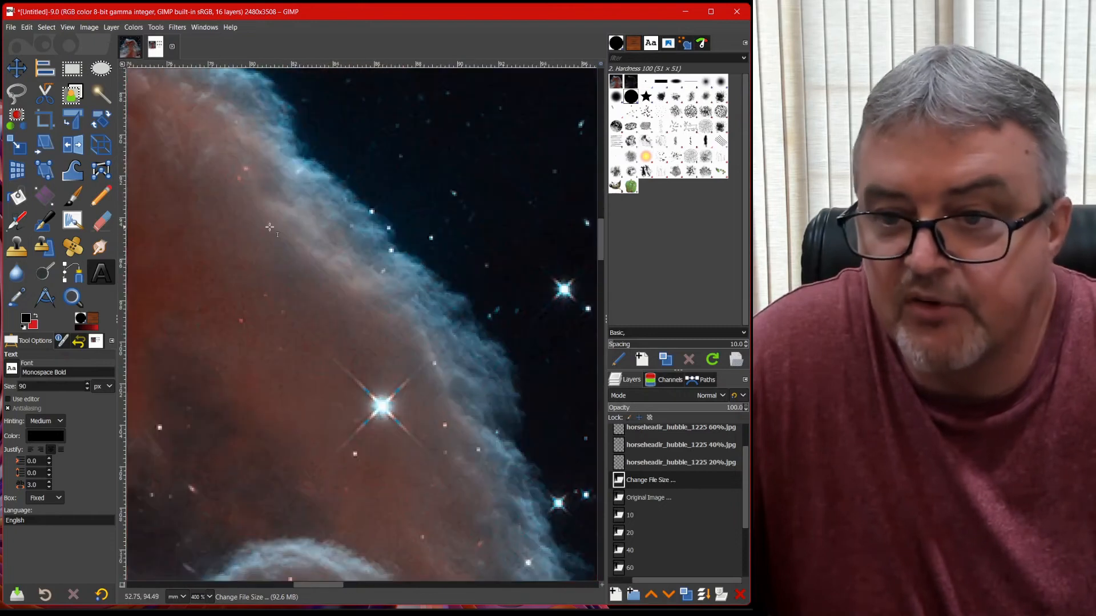
scroll(270, 227, right, 12)
scroll(282, 227, up, 6)
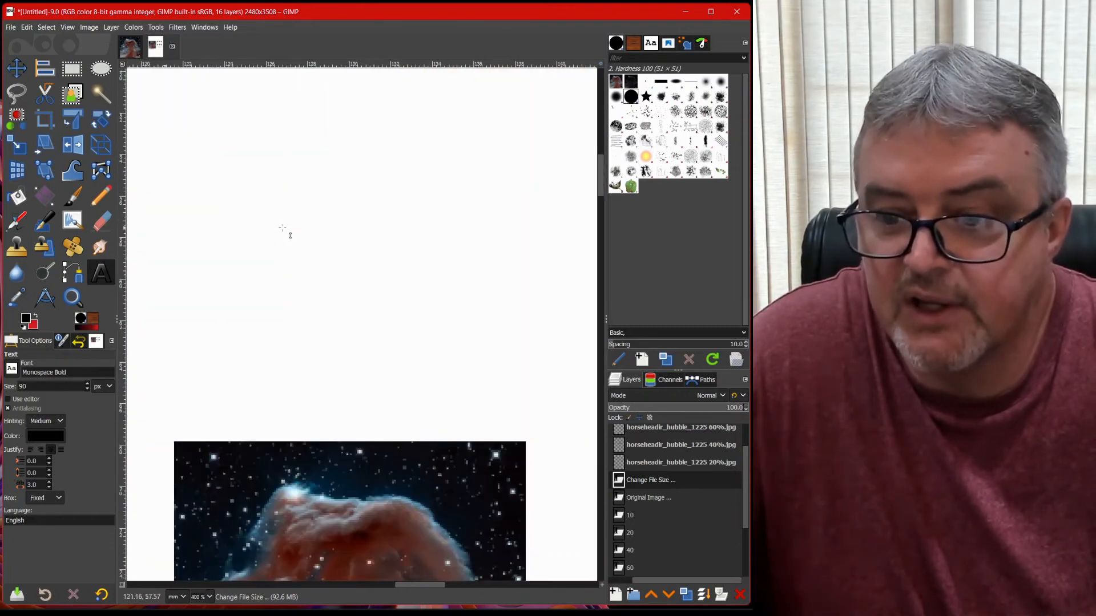
scroll(282, 228, right, 2)
scroll(283, 227, down, 6)
scroll(283, 226, left, 4)
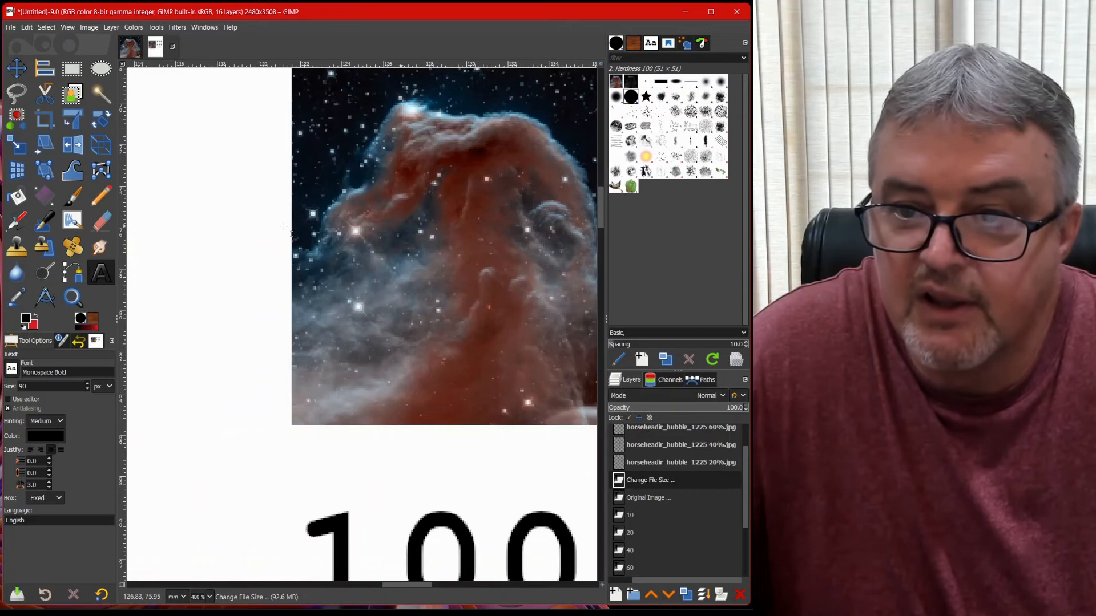
scroll(284, 226, right, 3)
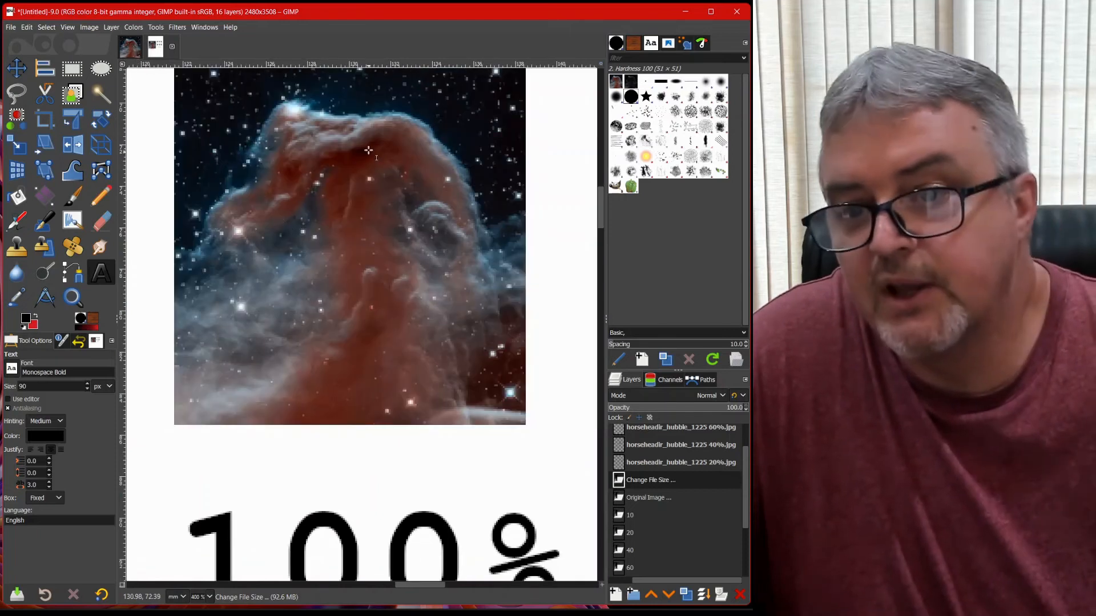
scroll(369, 151, left, 6)
scroll(369, 149, right, 3)
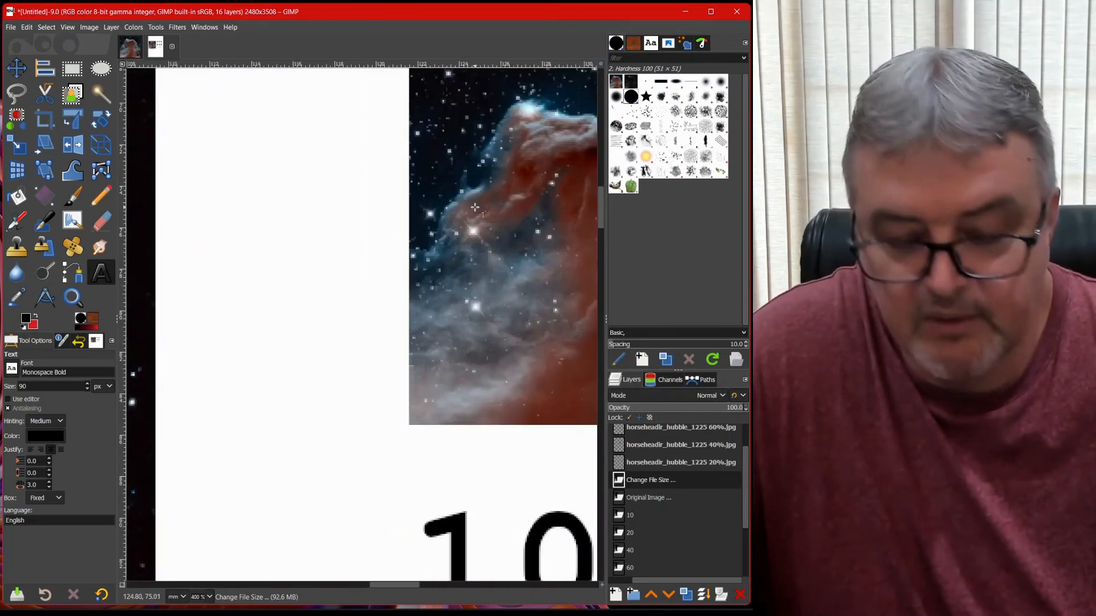
Examine the 100% copy and its label close up, inspecting the nebula's individual pixels at up to 2300% magnification.
scroll(476, 209, down, 3)
scroll(474, 208, left, 3)
scroll(471, 206, right, 3)
scroll(472, 207, right, 3)
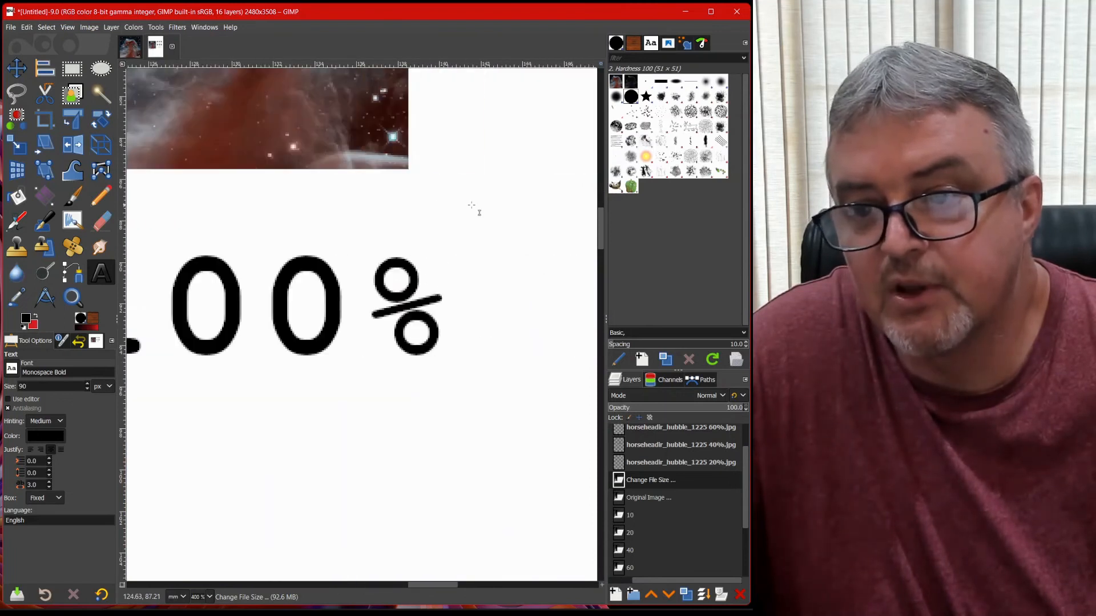
scroll(472, 206, left, 1)
scroll(472, 205, up, 3)
scroll(471, 205, down, 2)
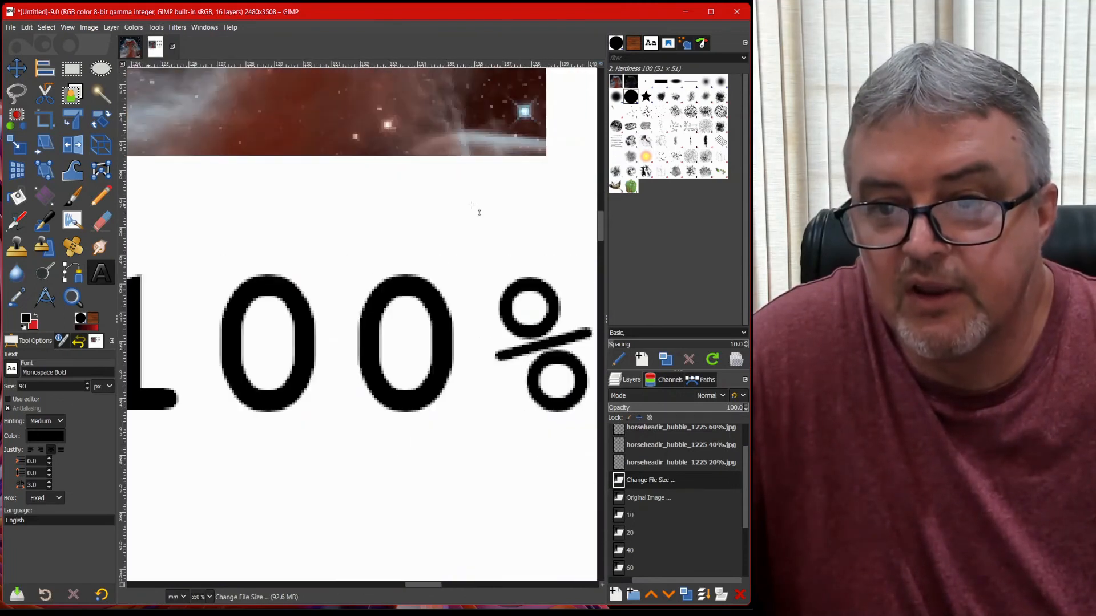
scroll(471, 205, up, 5)
scroll(472, 205, down, 1)
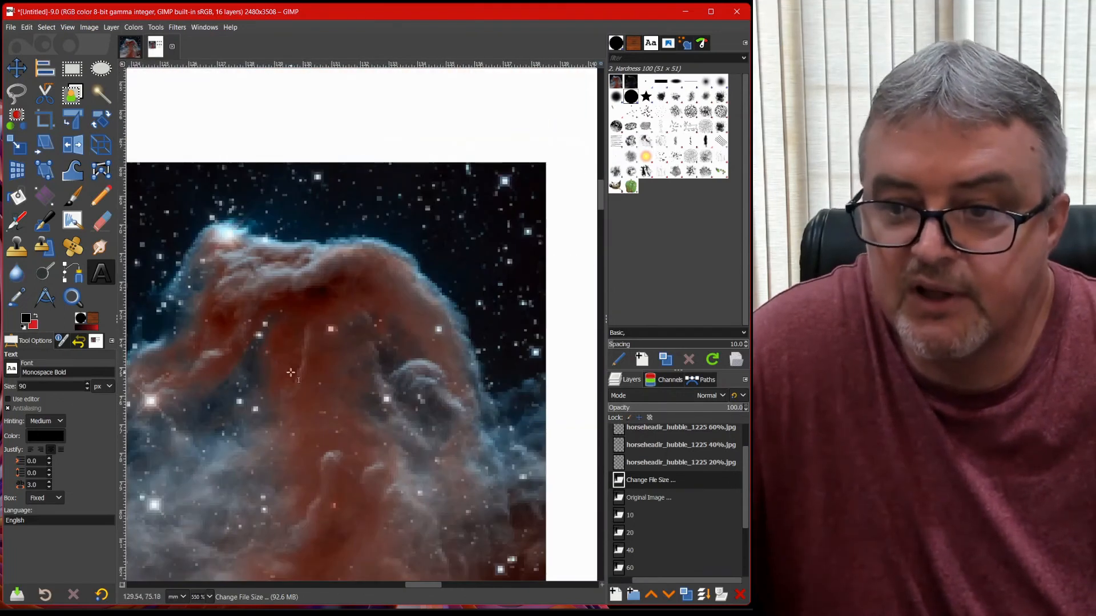
scroll(291, 372, up, 4)
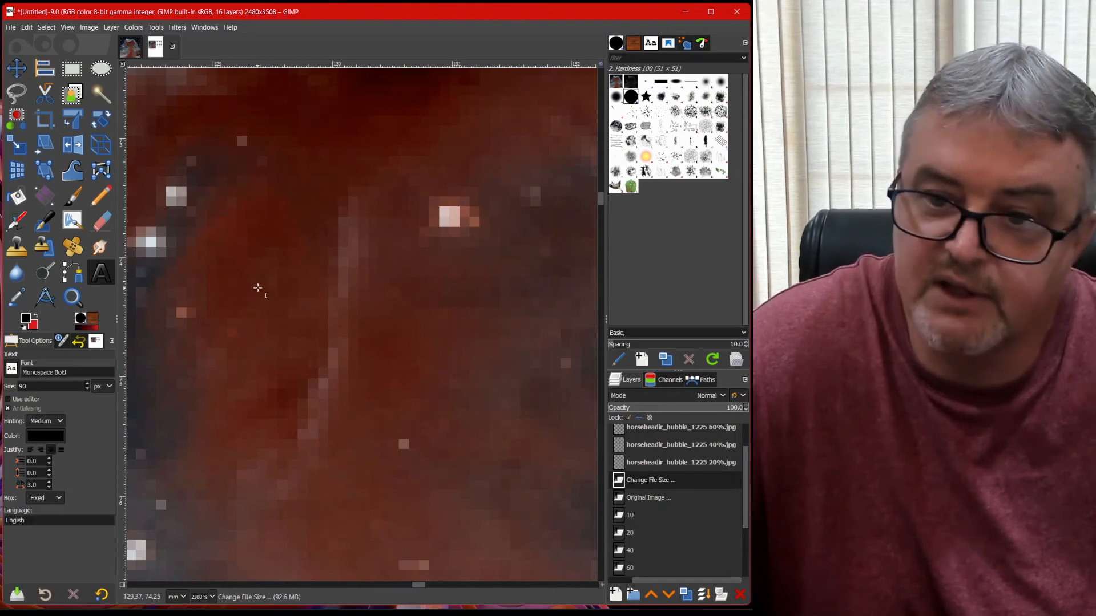
scroll(258, 289, down, 2)
scroll(258, 290, down, 4)
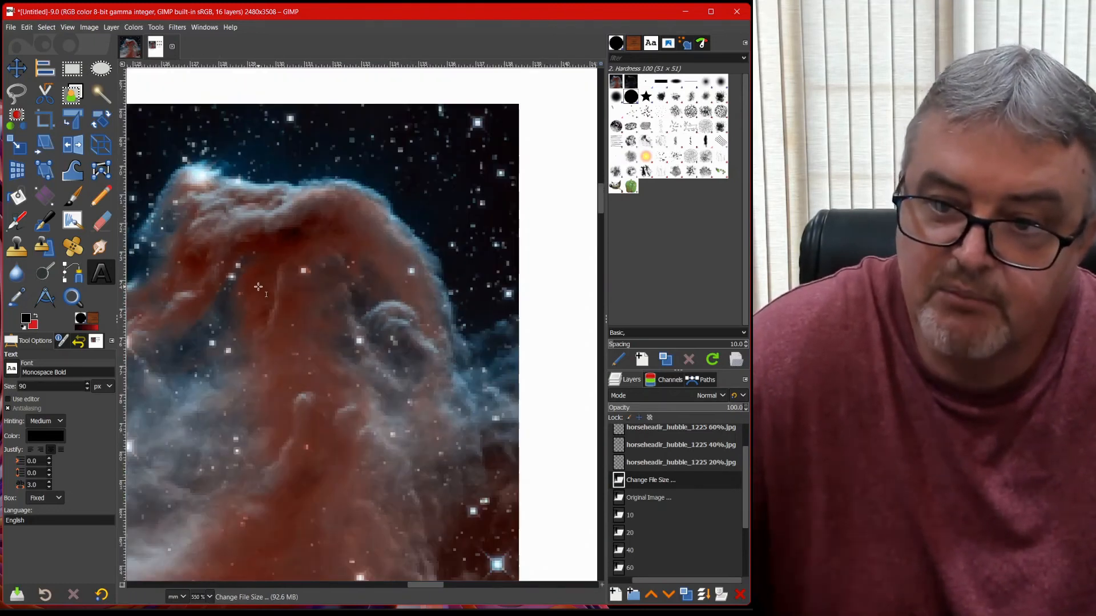
Inspect the 80% and 60% copies close up for compression artifacts around the nebula's head.
scroll(253, 283, right, 10)
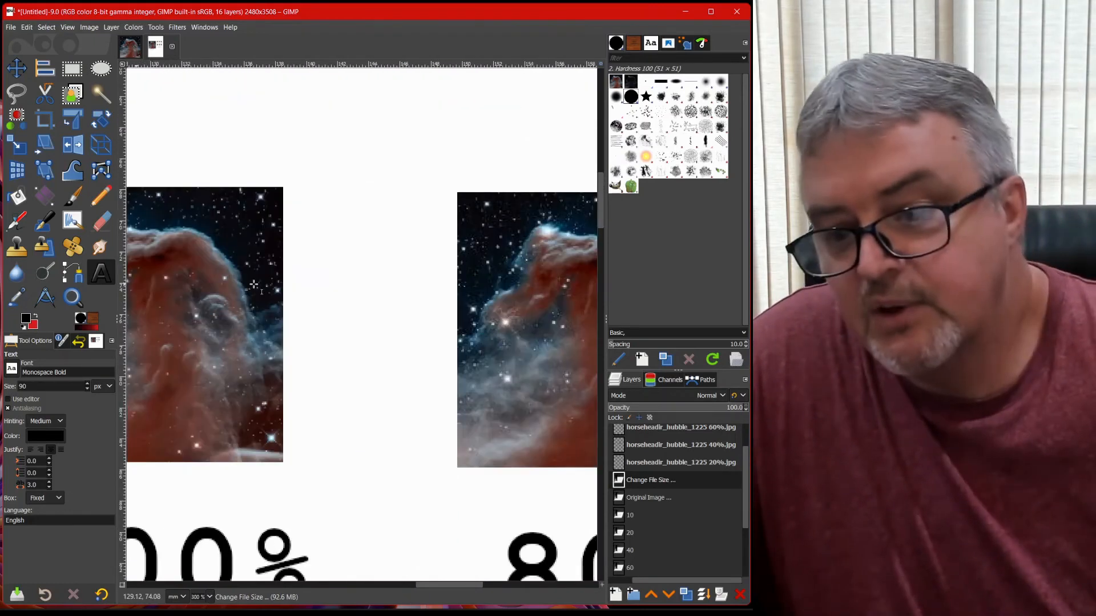
scroll(248, 262, up, 4)
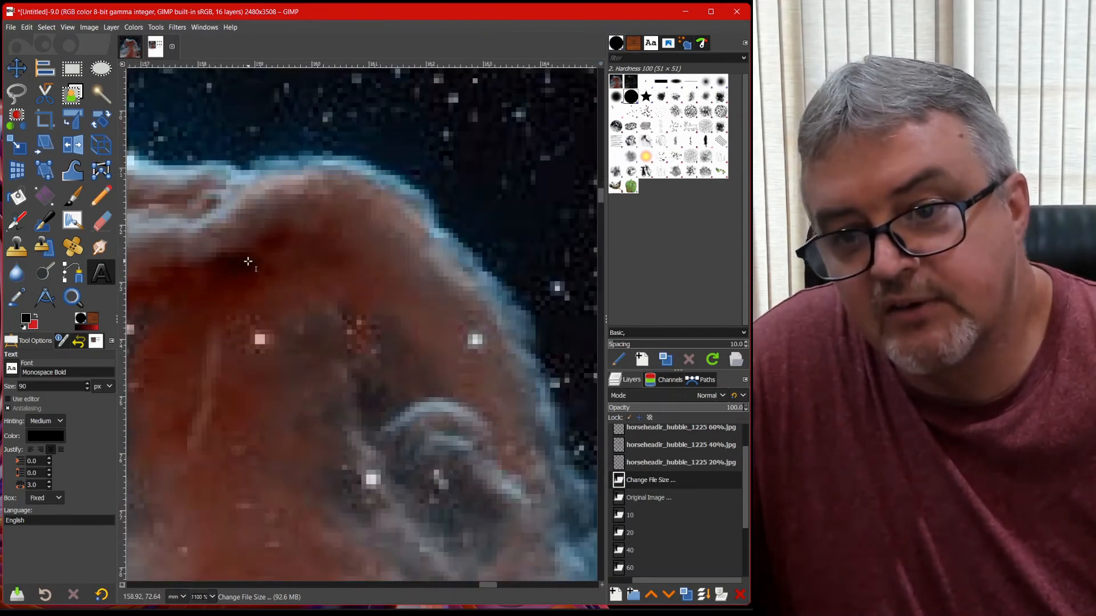
scroll(248, 262, down, 1)
scroll(247, 262, up, 1)
scroll(248, 262, down, 1)
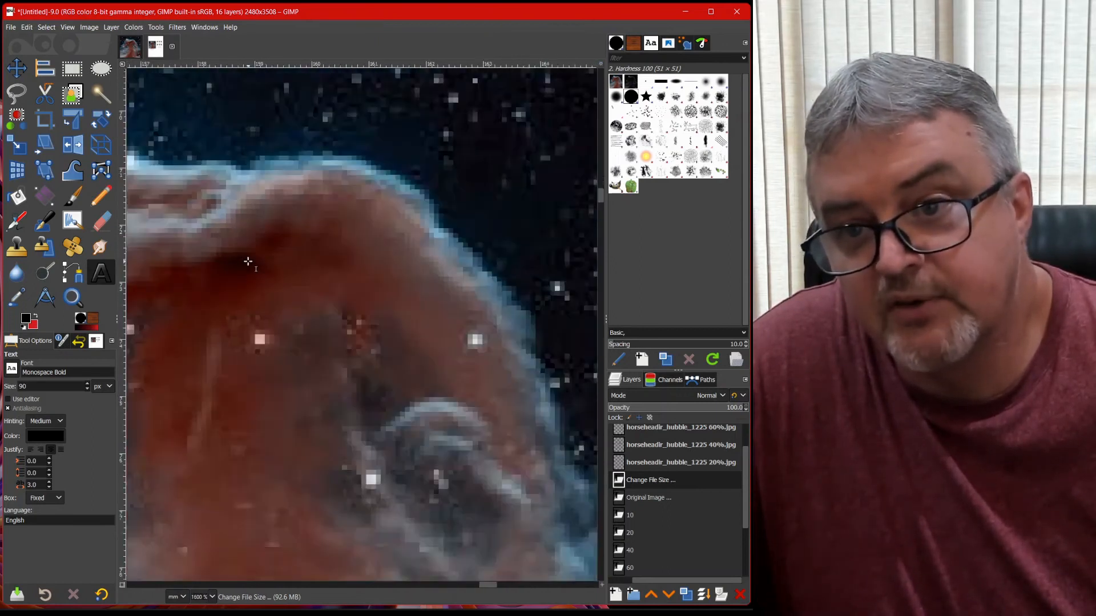
scroll(247, 261, down, 1)
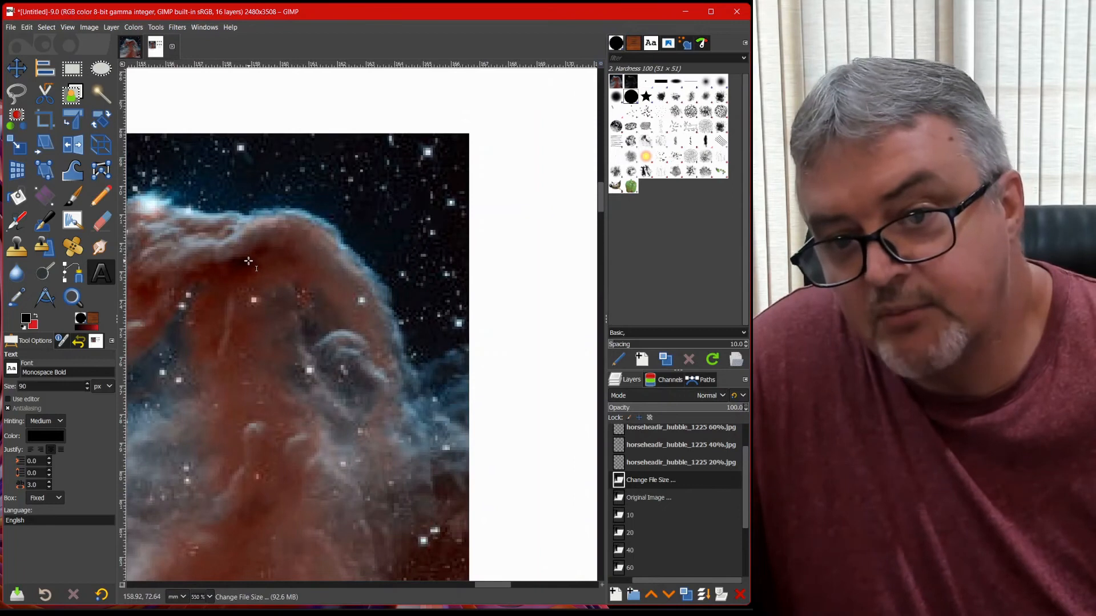
scroll(250, 261, down, 2)
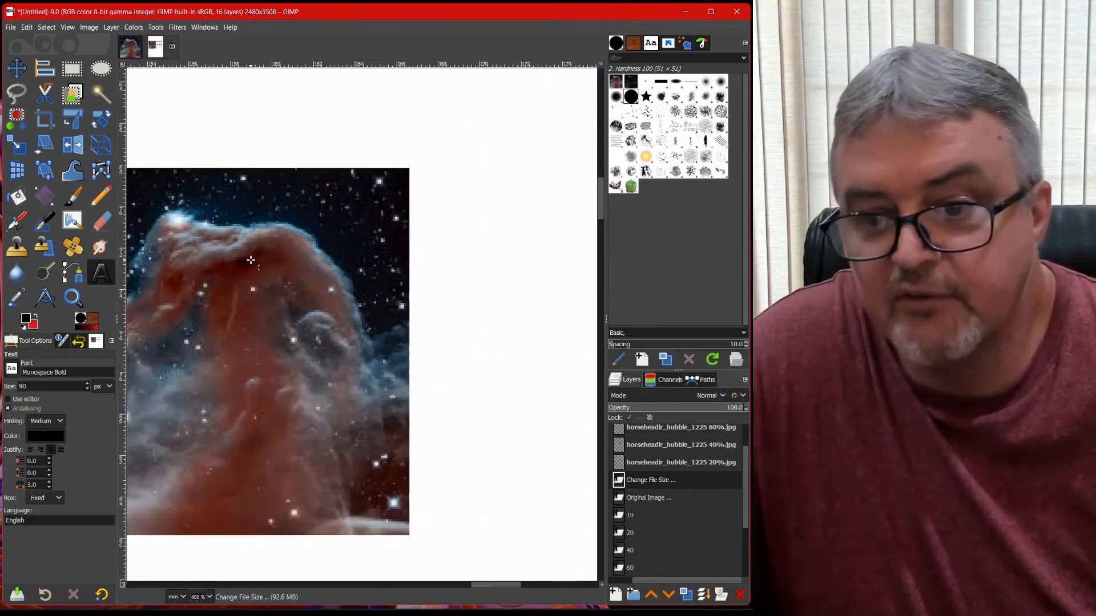
scroll(250, 261, right, 5)
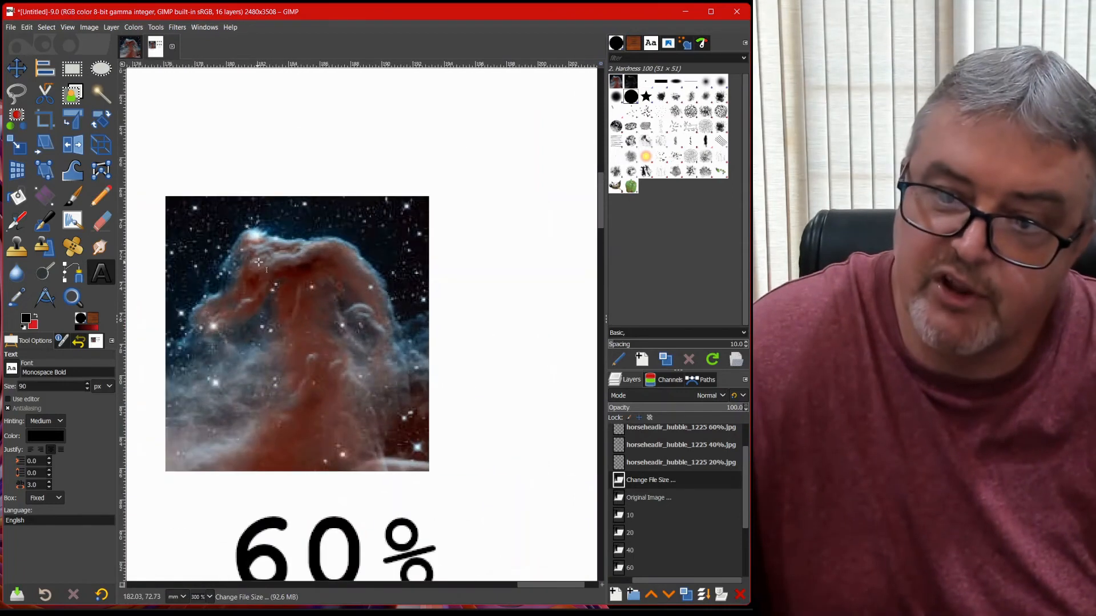
scroll(332, 264, up, 4)
scroll(333, 265, up, 2)
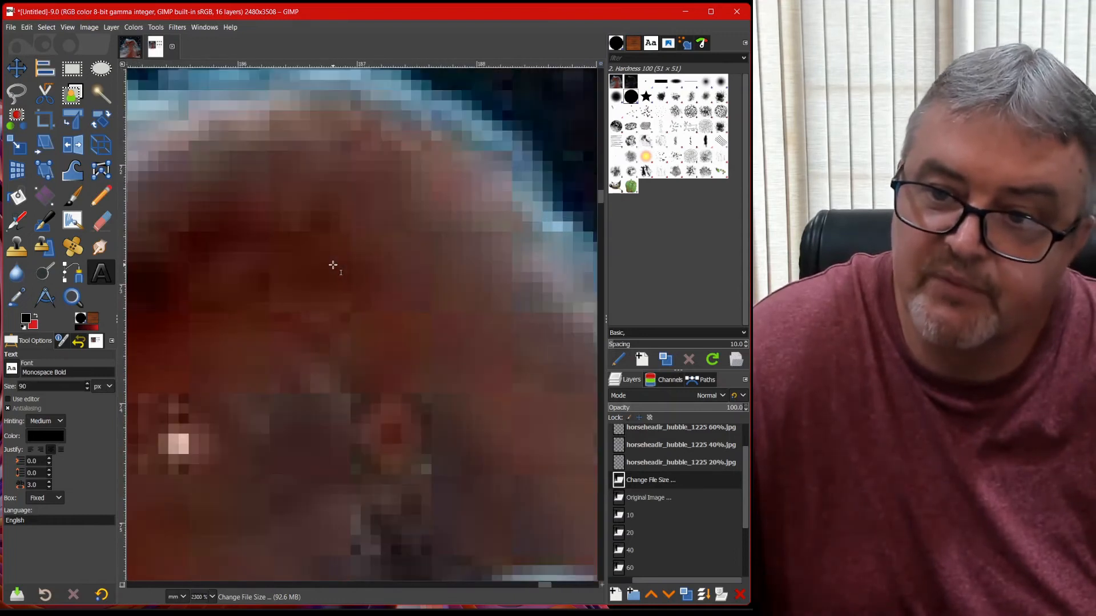
scroll(334, 265, down, 3)
scroll(335, 264, down, 1)
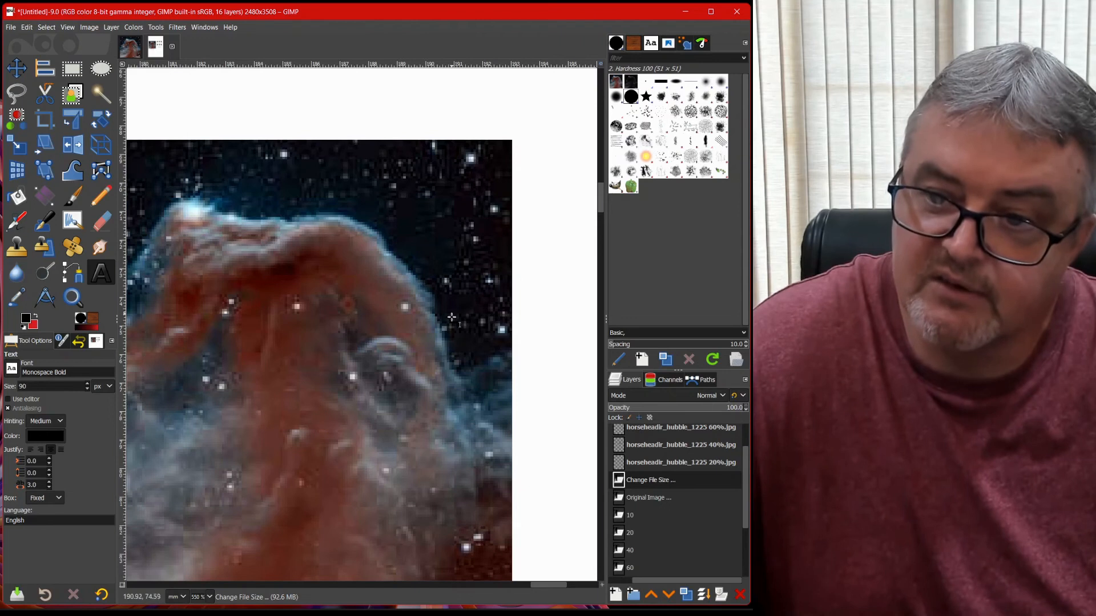
scroll(234, 365, left, 5)
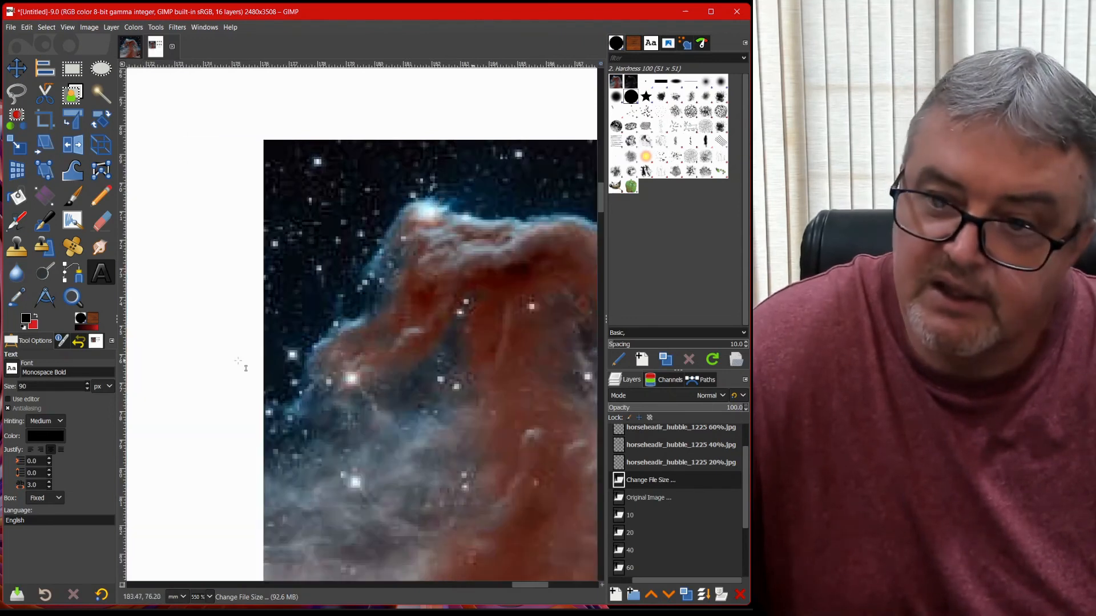
Compare the 100% copy with the 40%, 20% and 10% copies in the lower row at 550% magnification.
scroll(239, 363, left, 10)
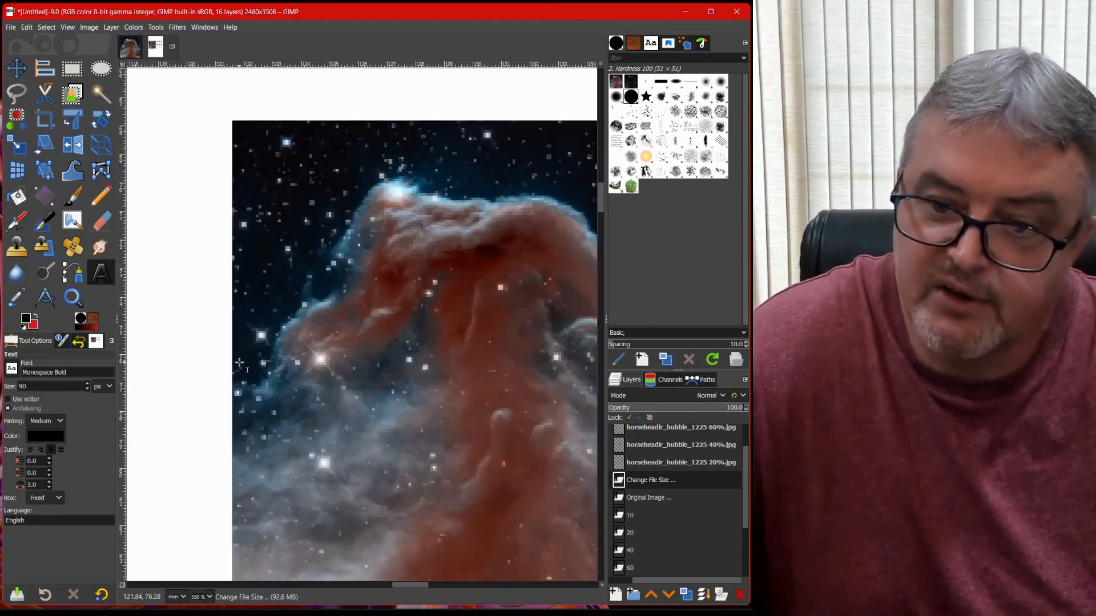
scroll(239, 362, down, 20)
scroll(238, 359, left, 2)
scroll(237, 359, right, 4)
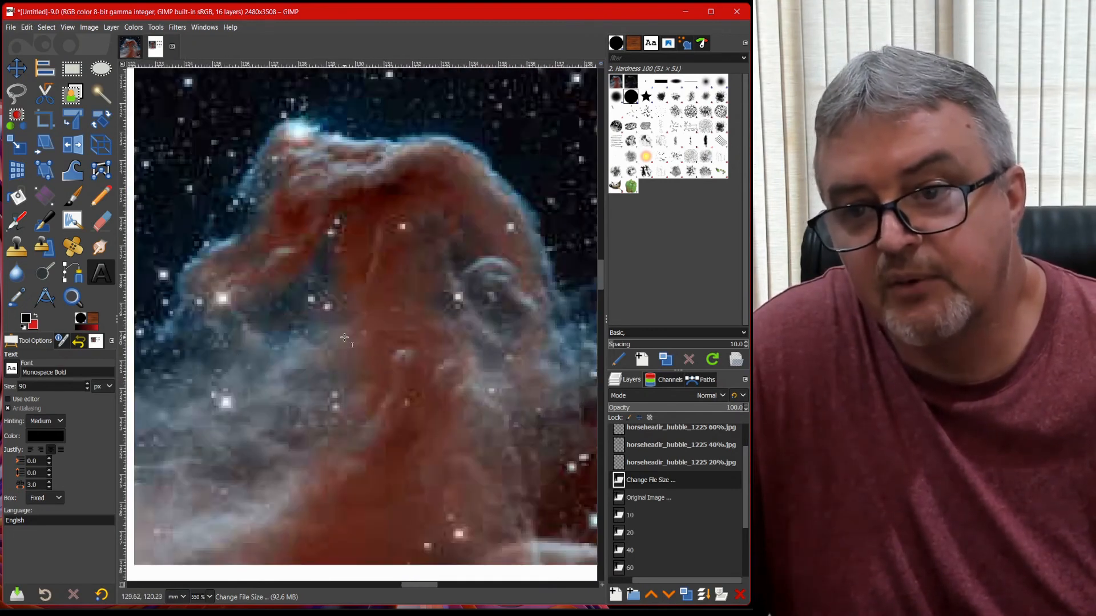
ctrl+scroll(344, 337, down, 2)
ctrl+scroll(344, 338, down, 2)
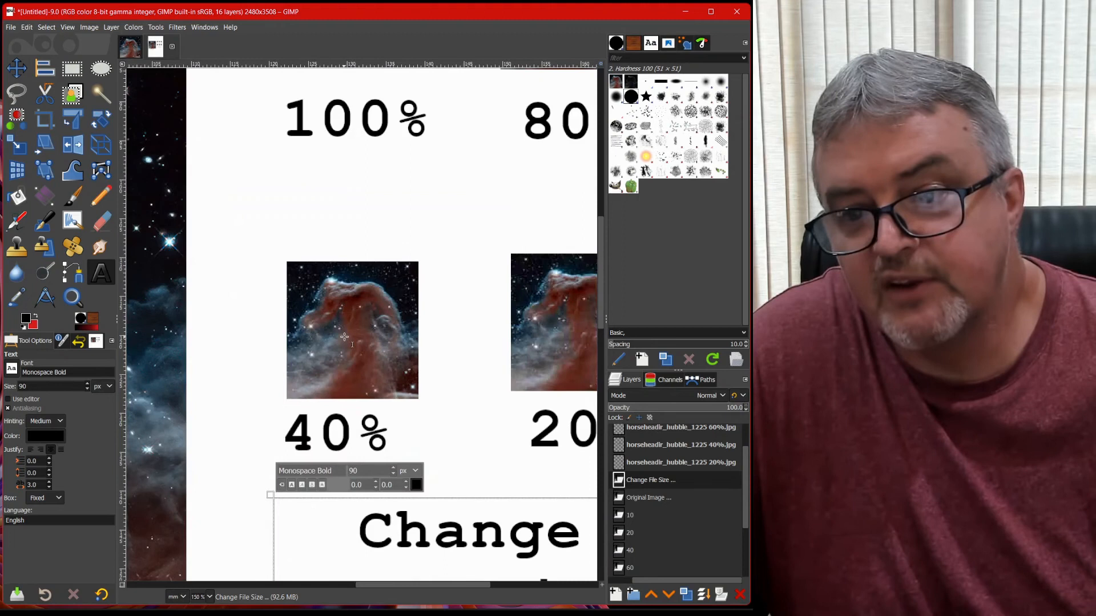
ctrl+scroll(345, 337, up, 2)
ctrl+scroll(346, 338, up, 2)
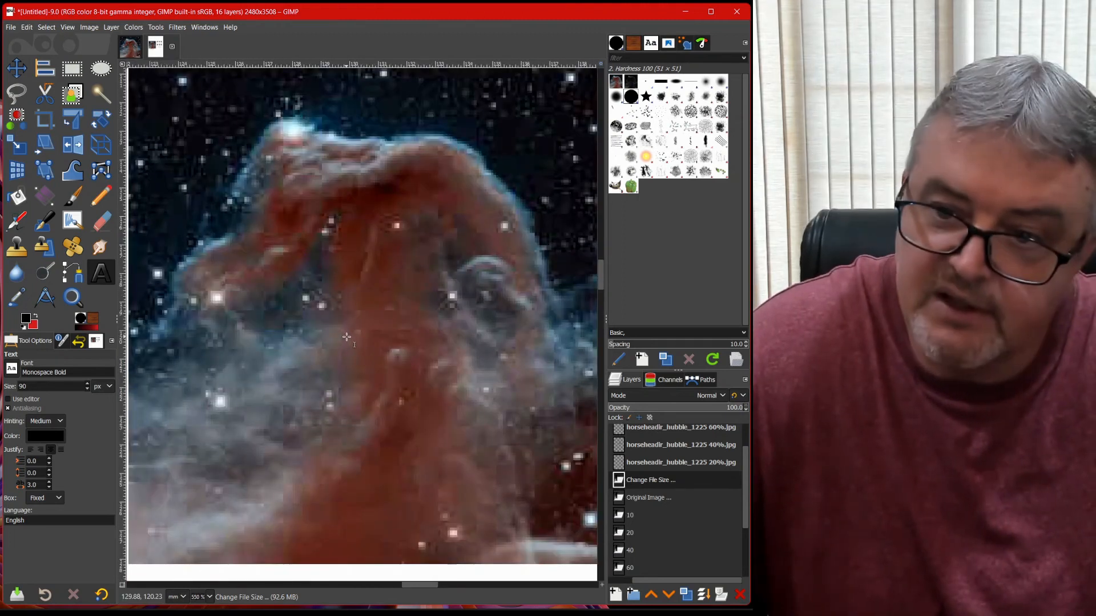
scroll(346, 337, right, 5)
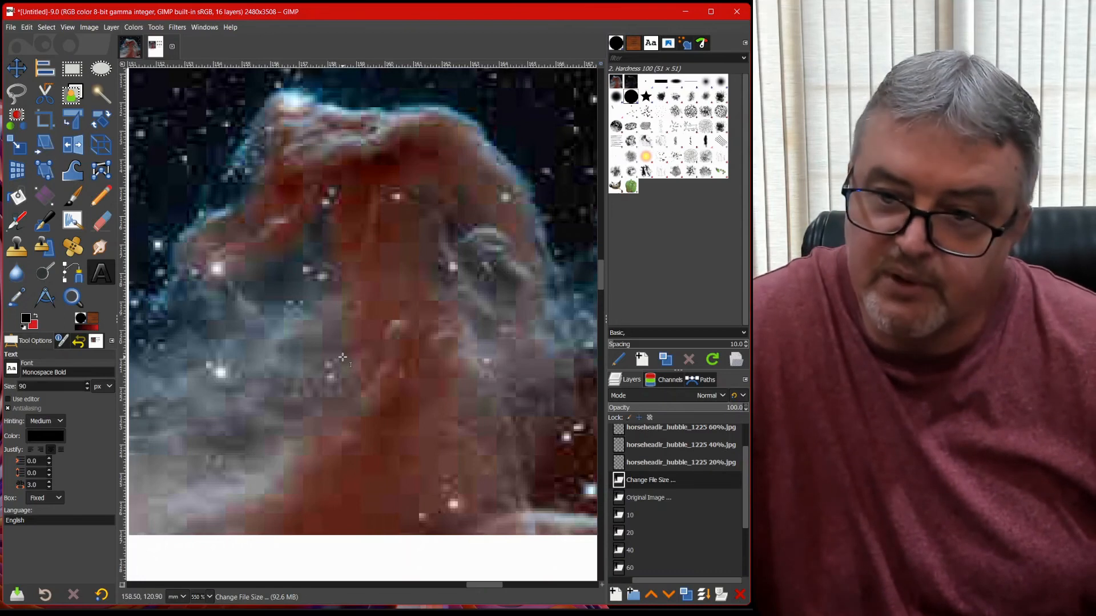
scroll(342, 357, right, 14)
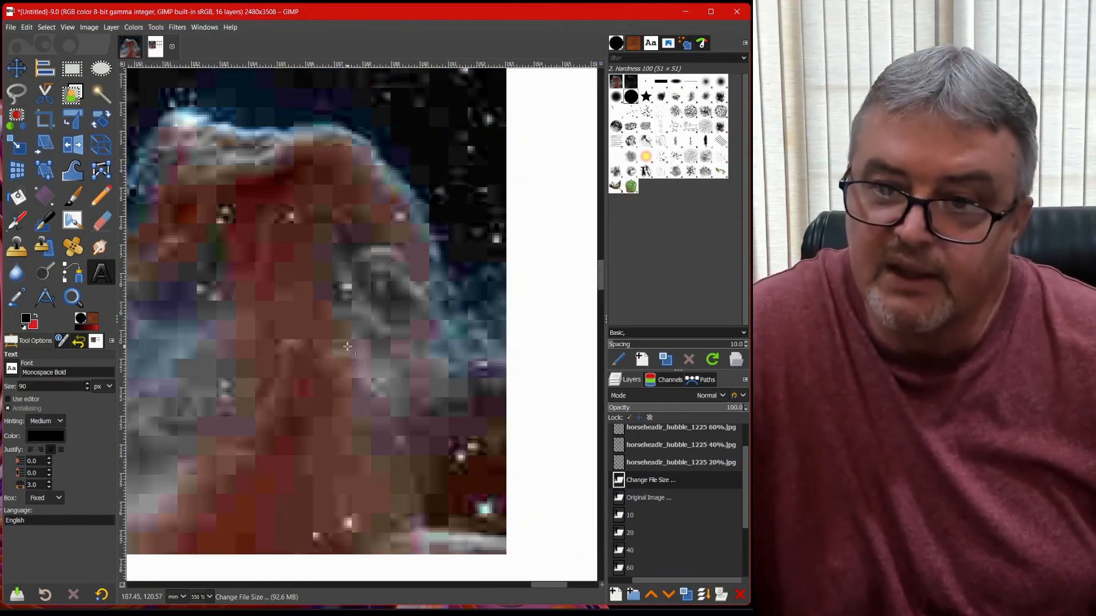
scroll(347, 346, left, 4)
scroll(347, 348, right, 4)
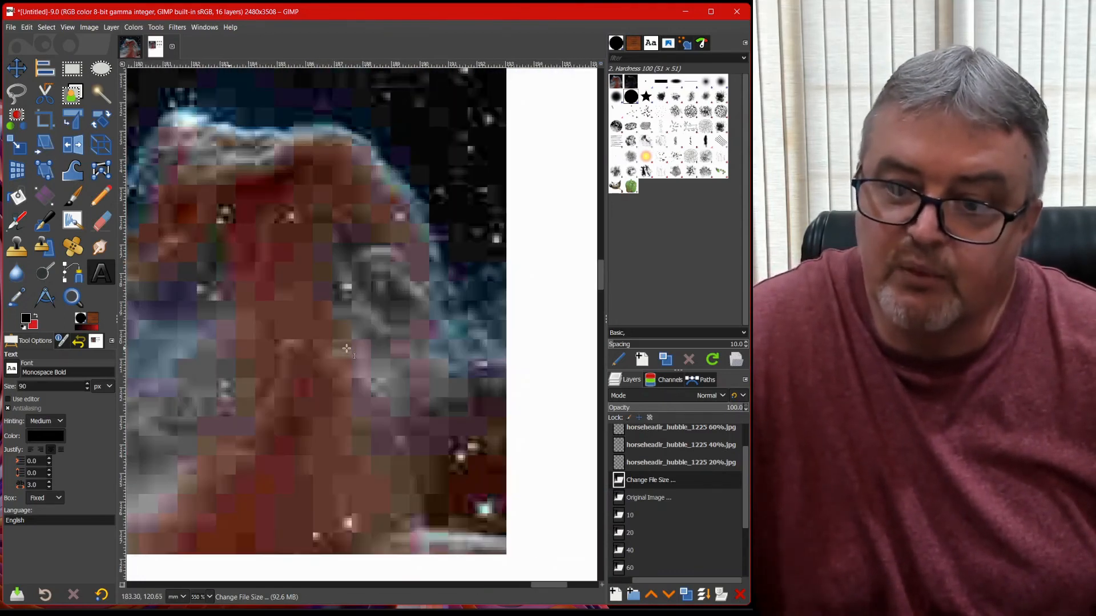
Switch to the web tutorial and copy its heading "Changing the Size (Filesize) of a JPEG".
scroll(348, 348, down, 6)
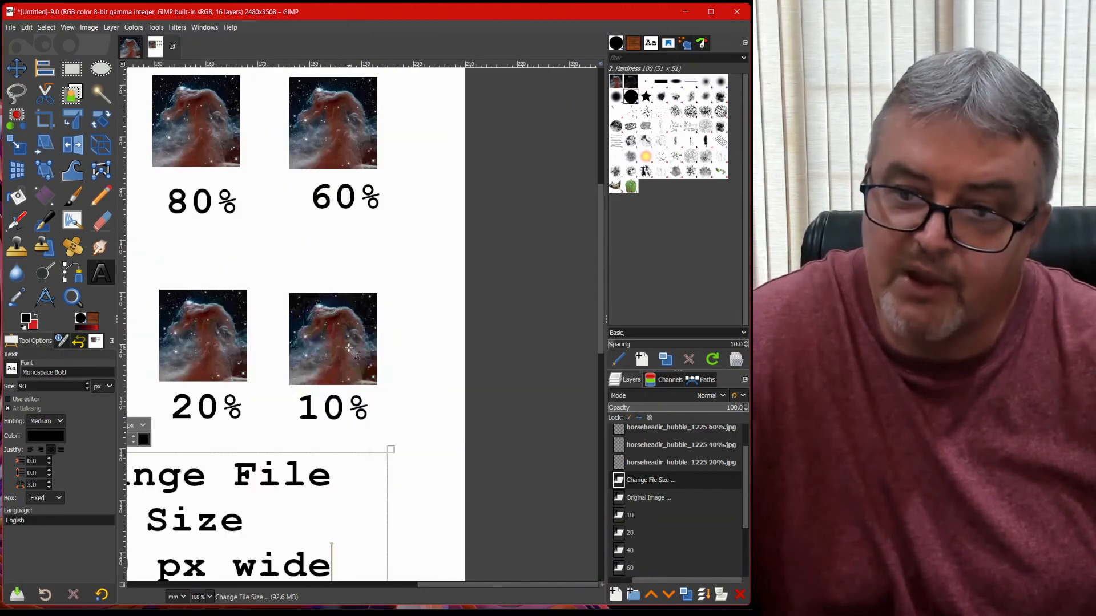
scroll(348, 348, down, 1)
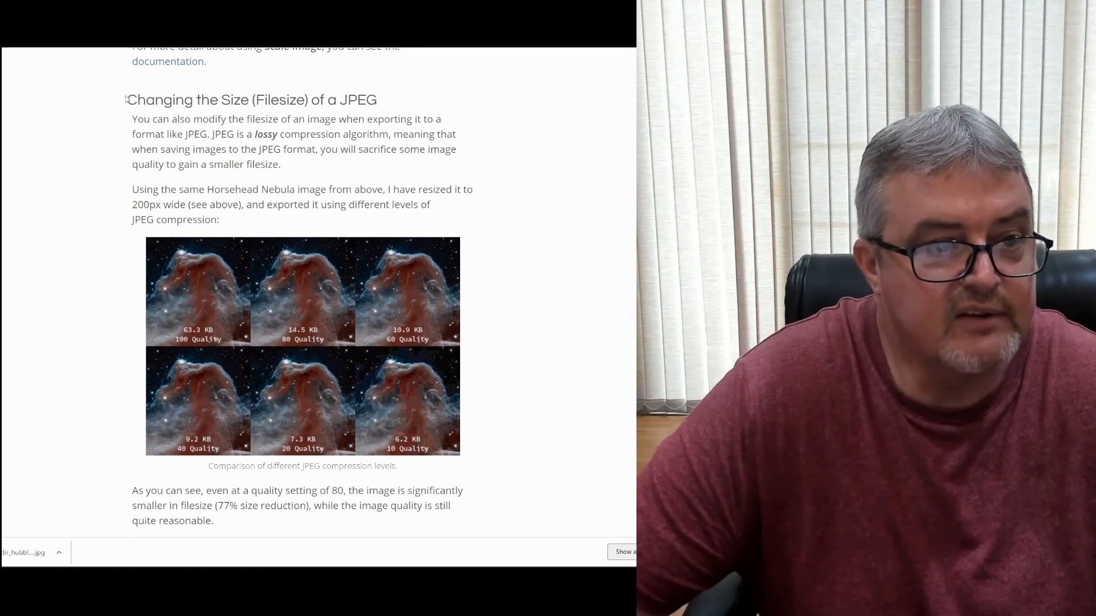
drag(126, 99, 379, 102)
right_click(339, 104)
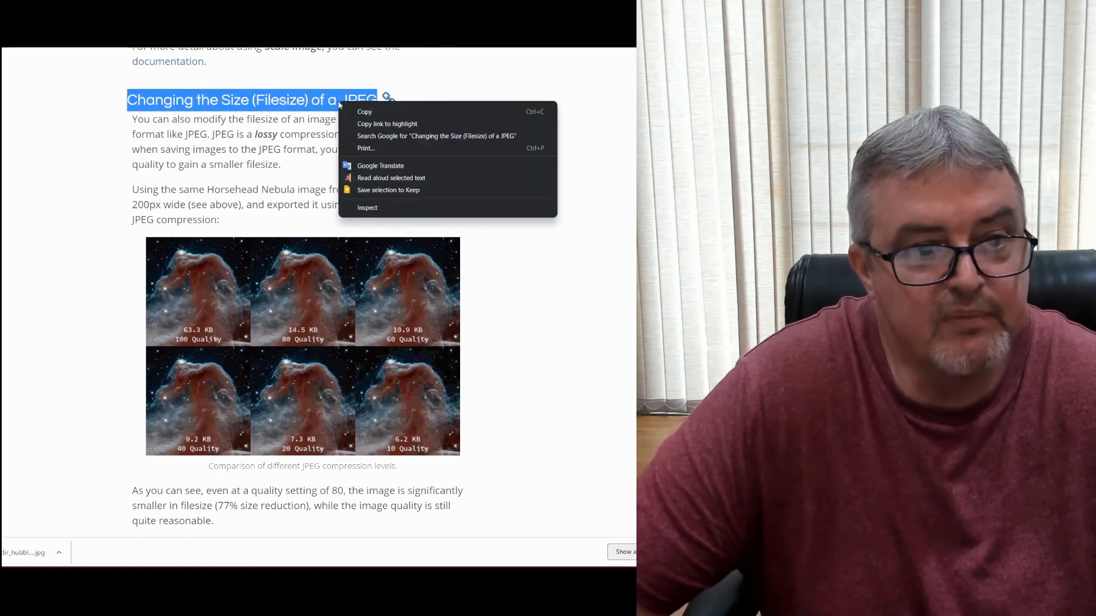
click(366, 112)
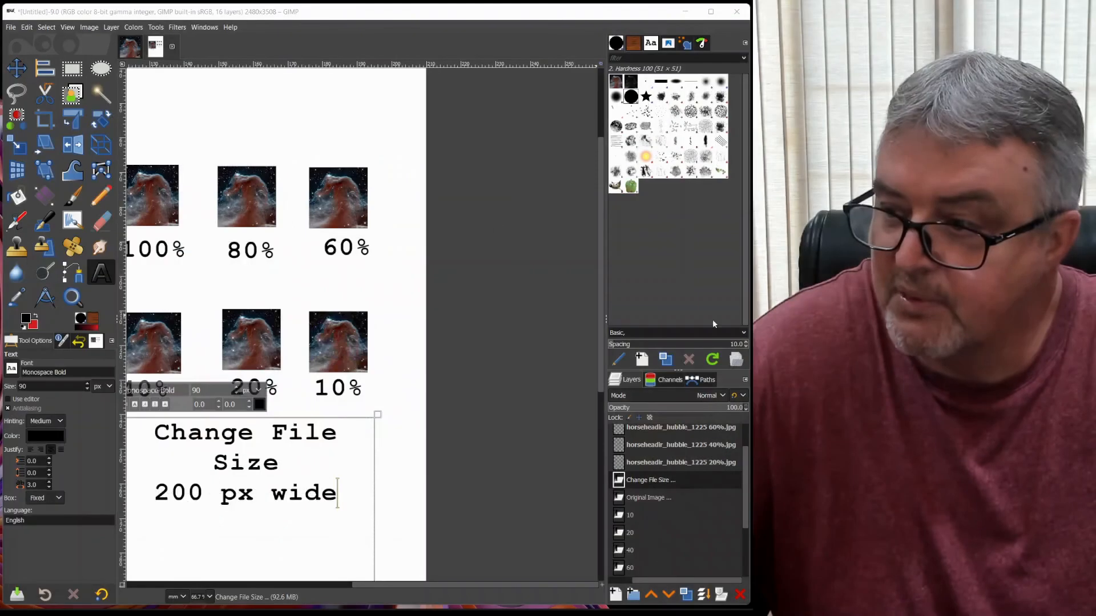
Add a wide text box above the images on the A4 page and paste the copied heading as the title.
scroll(193, 194, down, 4)
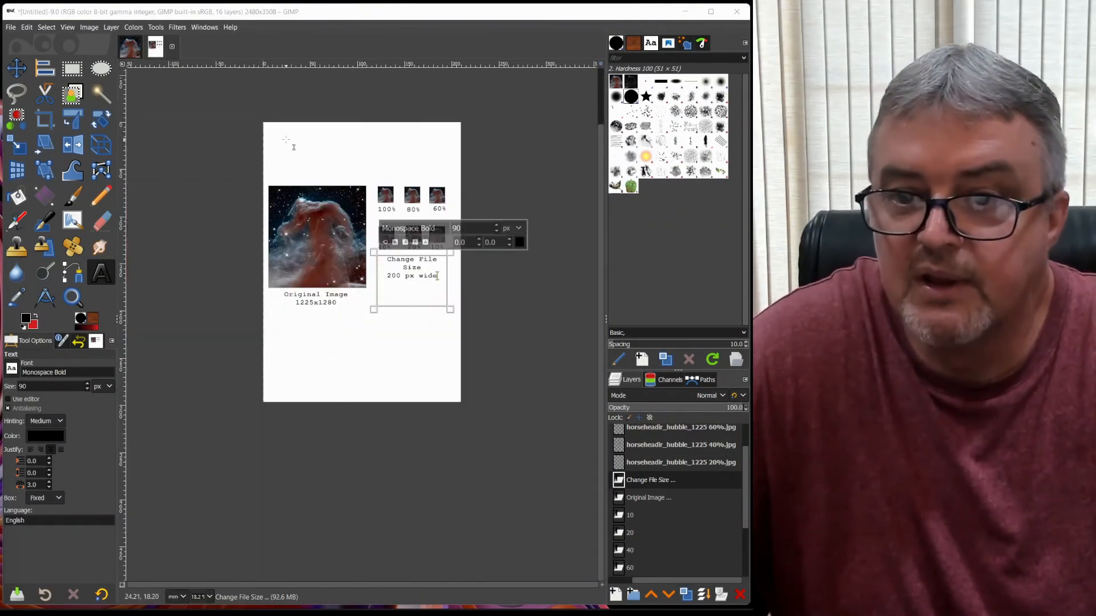
drag(281, 131, 431, 161)
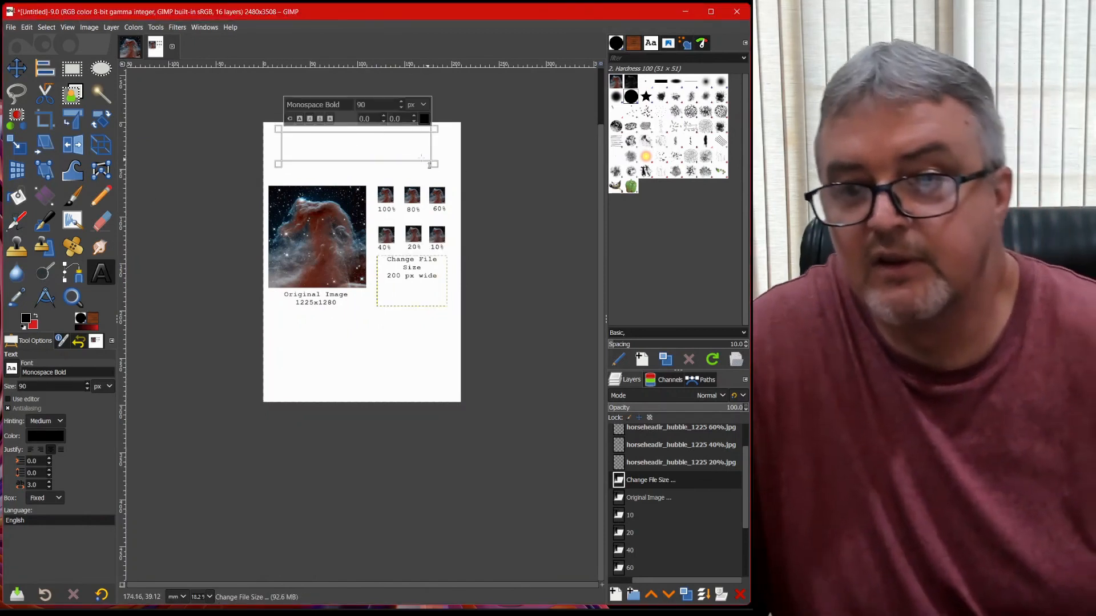
key(ctrl+v)
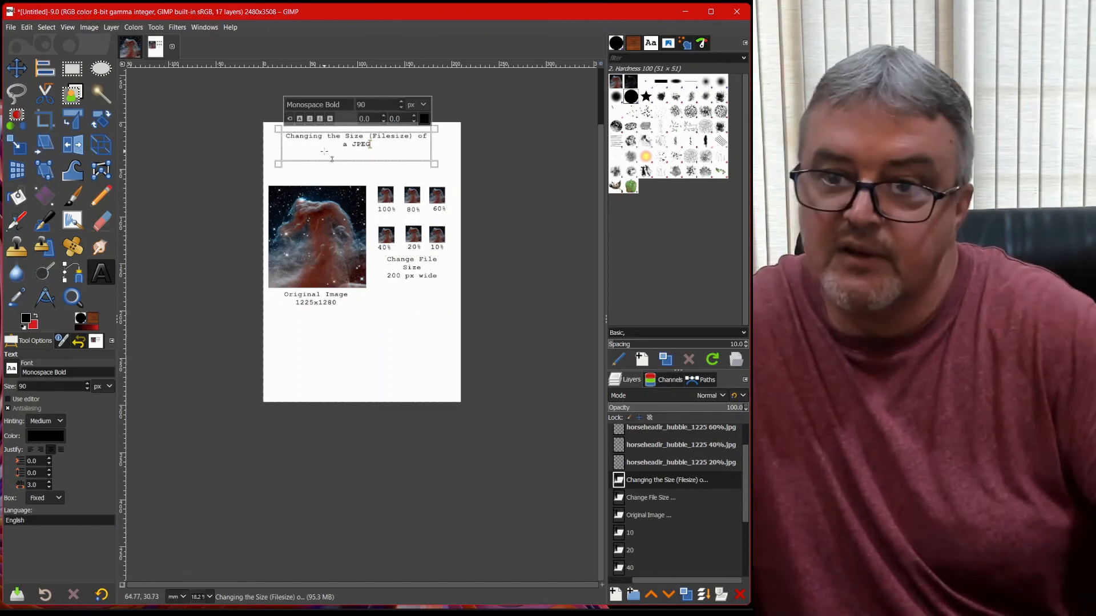
Add a text box with the author's full name near the page's lower edge and finish text editing with the Move tool.
drag(301, 362, 418, 397)
text(Mark Hefner)
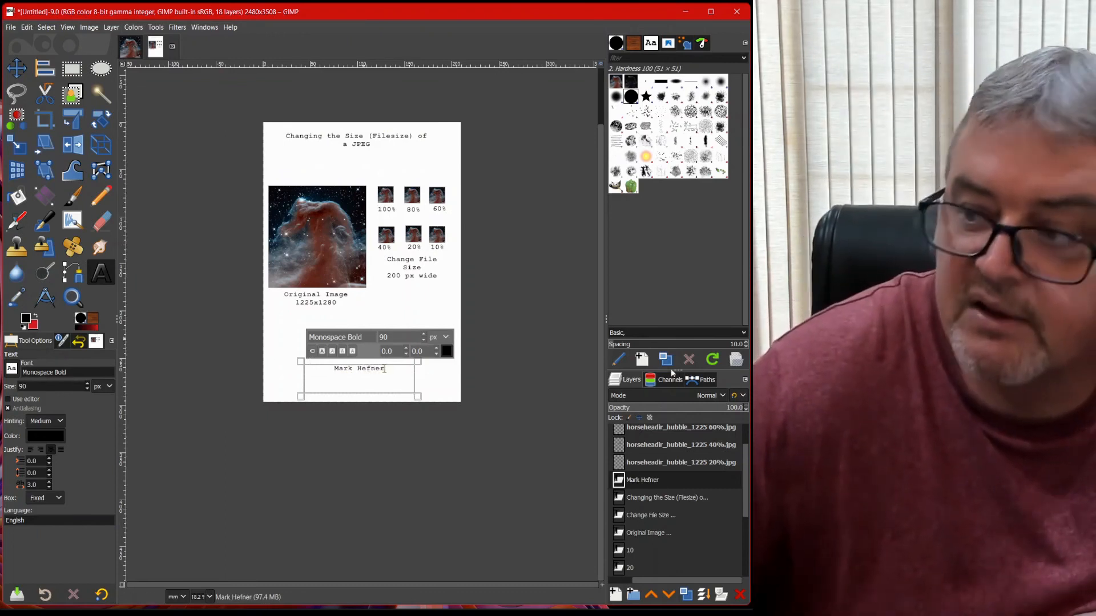
click(270, 461)
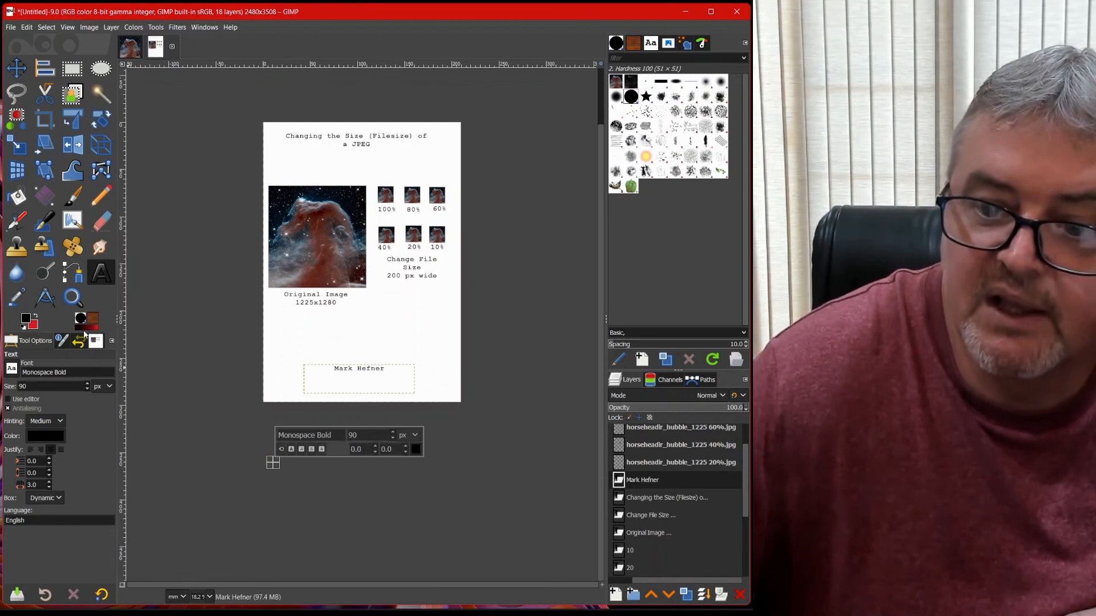
click(17, 67)
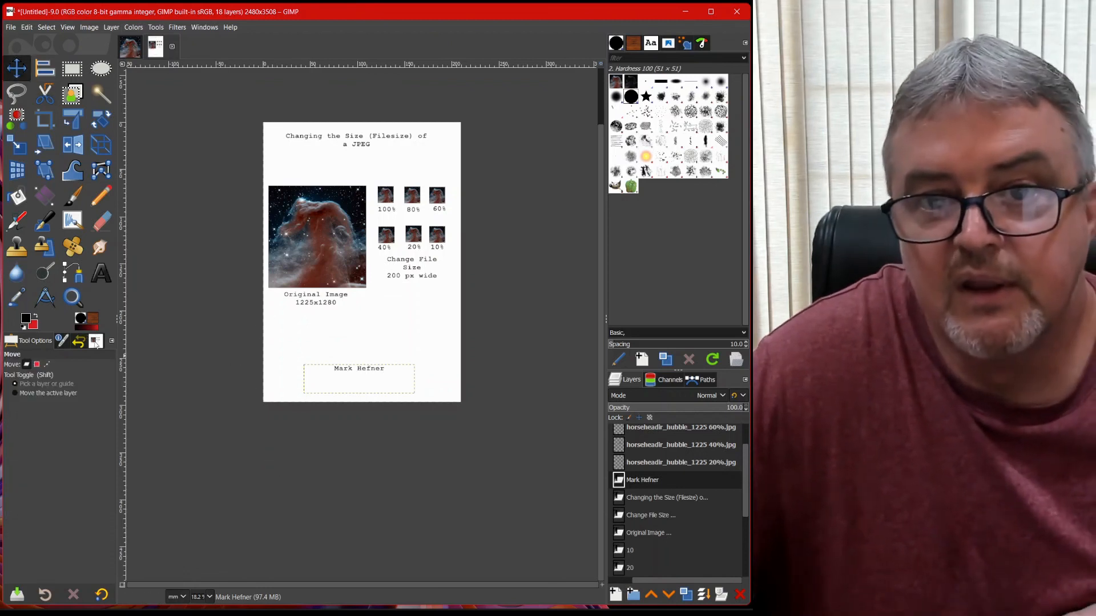
Save the layout as "Change File Size.xcf" in the Change File Size folder.
click(11, 27)
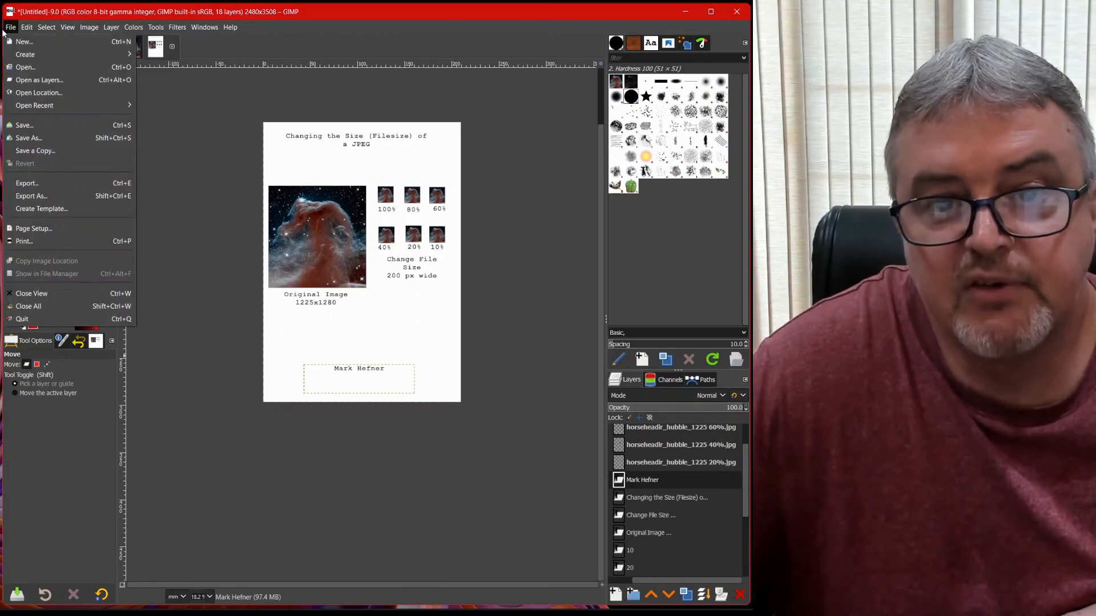
click(39, 125)
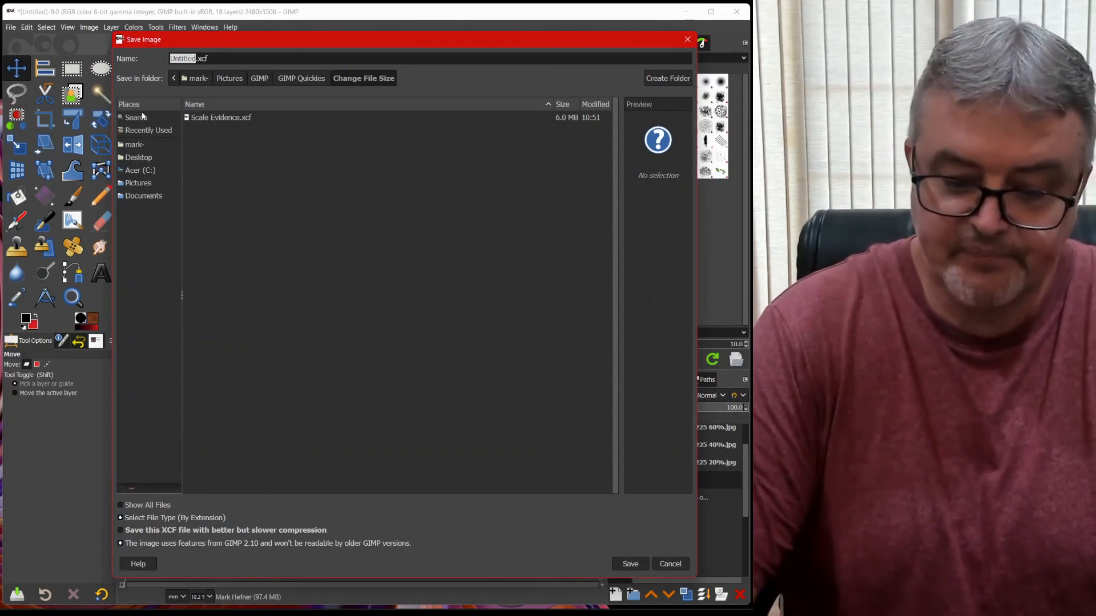
text(hange File)
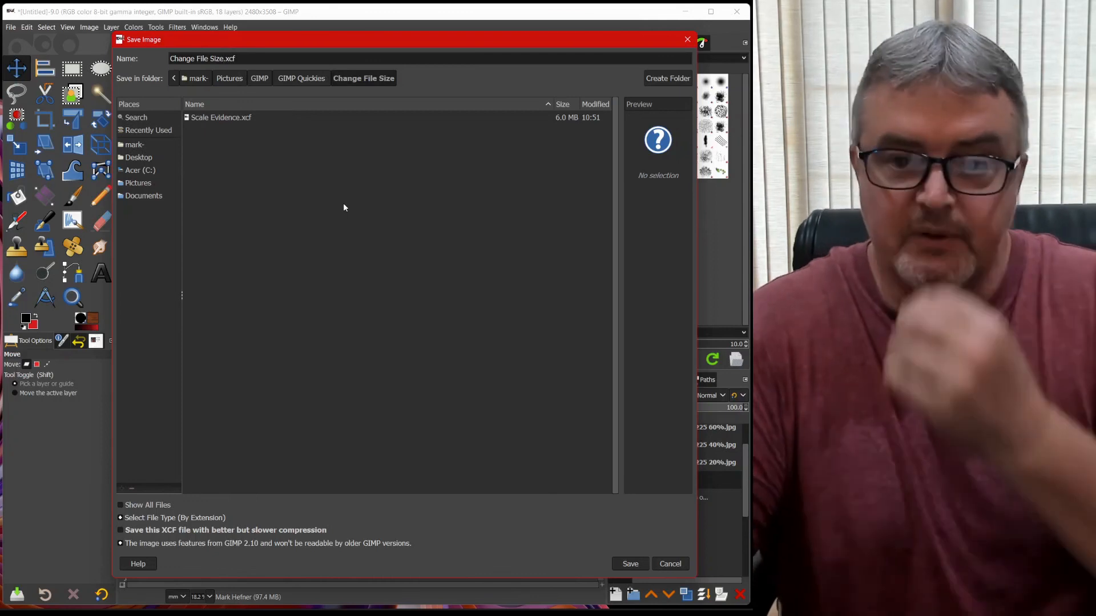
click(253, 175)
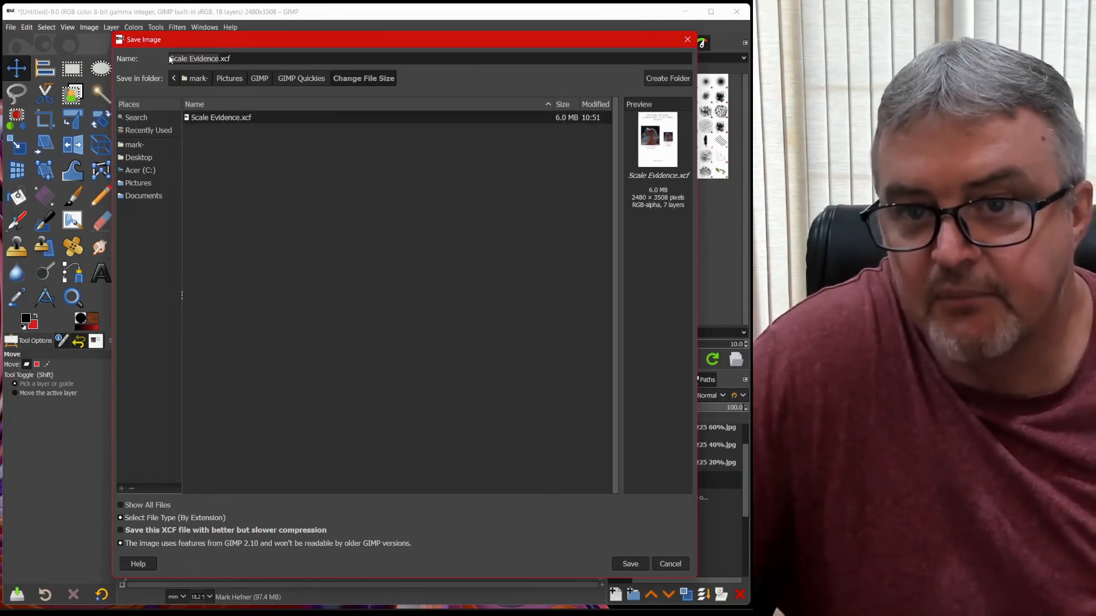
click(191, 59)
text(Change )
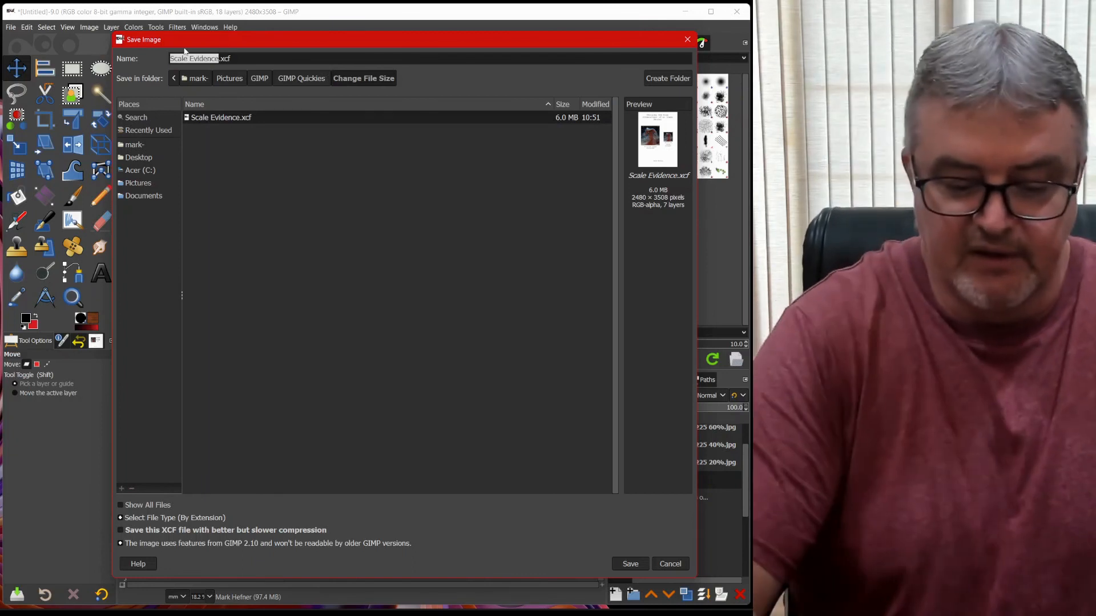
text(Fi)
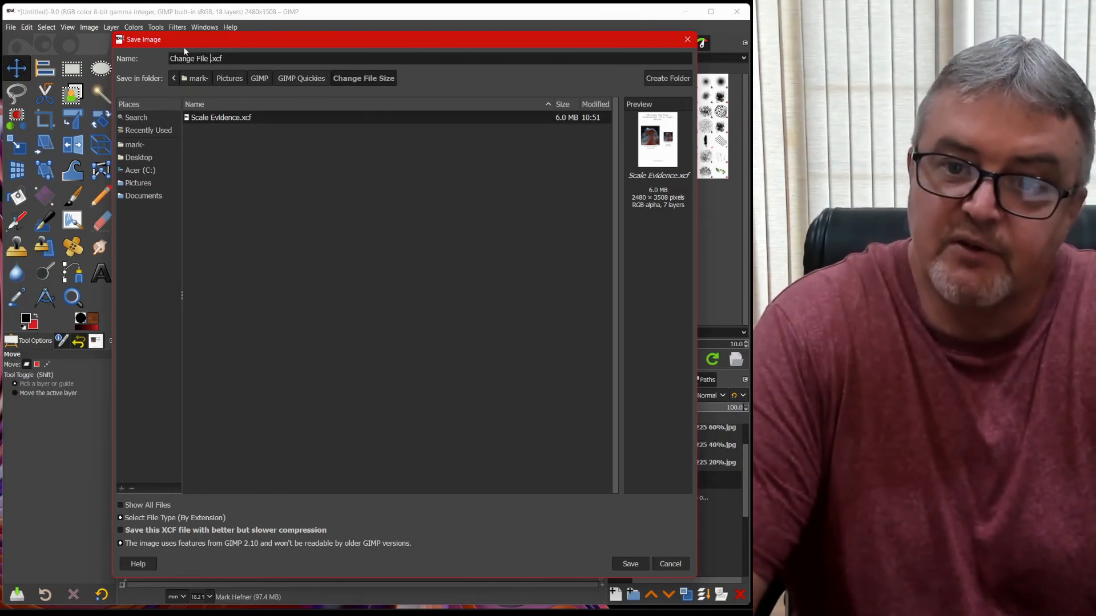
click(631, 565)
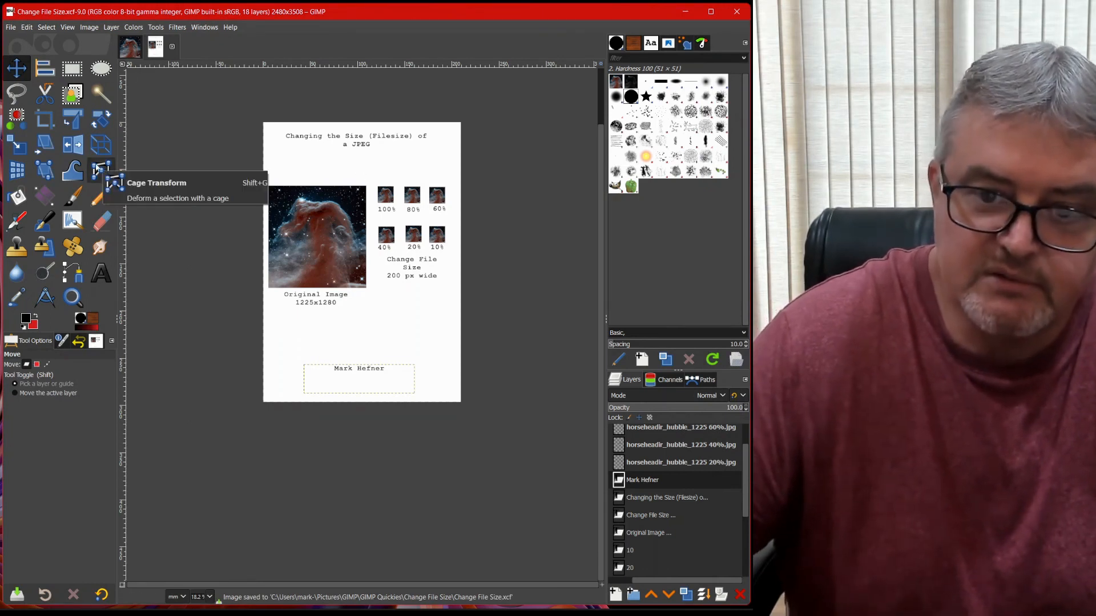
Export the page as "Change File Size.jpg" in the same folder with JPEG quality 100.
click(11, 28)
click(46, 183)
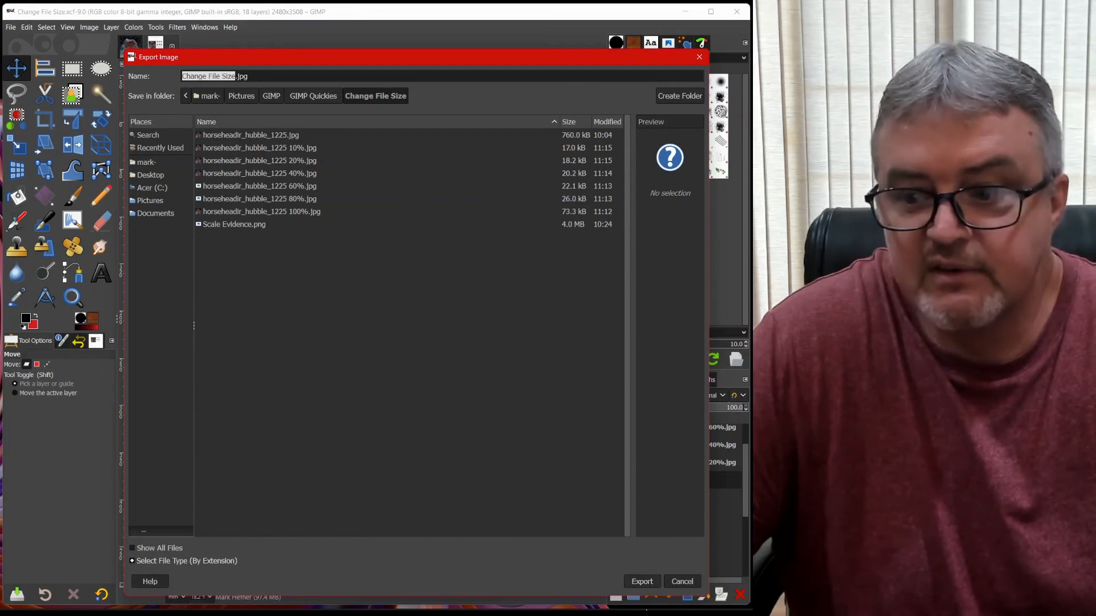
click(655, 588)
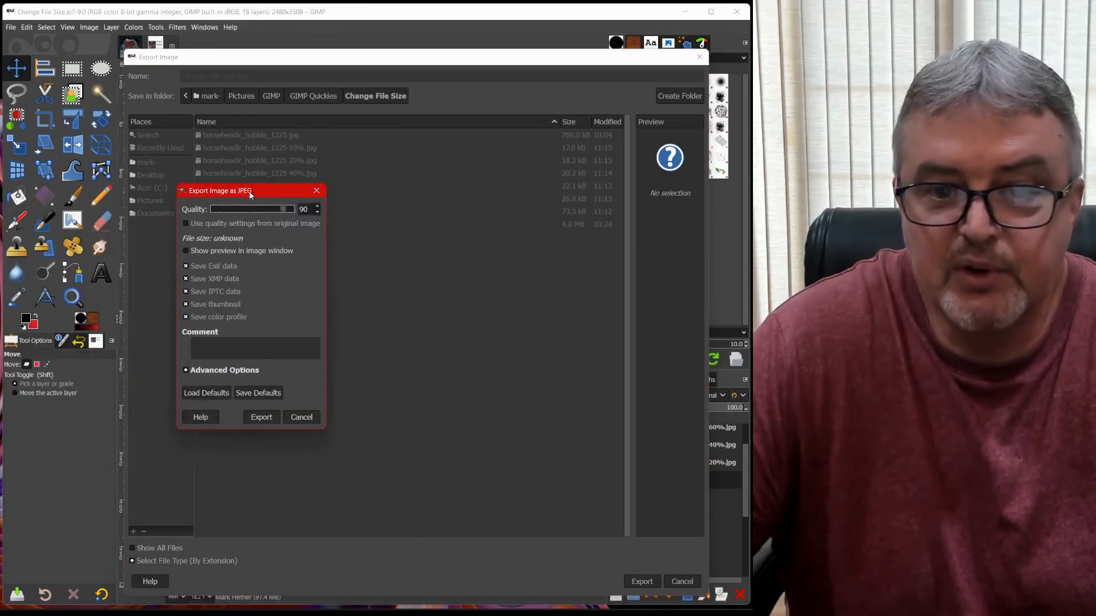
text(100)
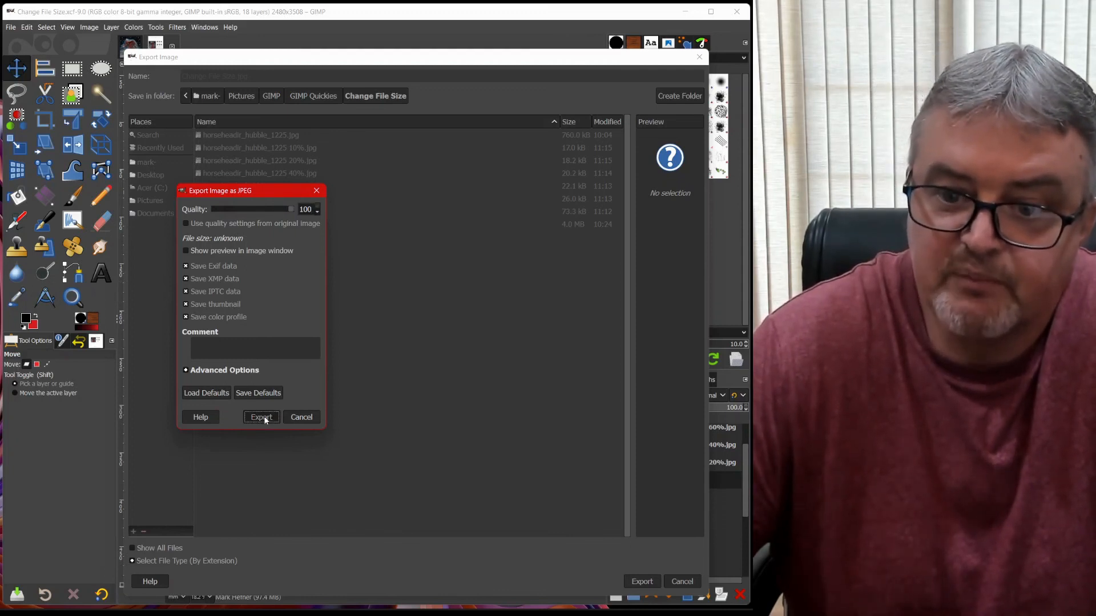
click(262, 417)
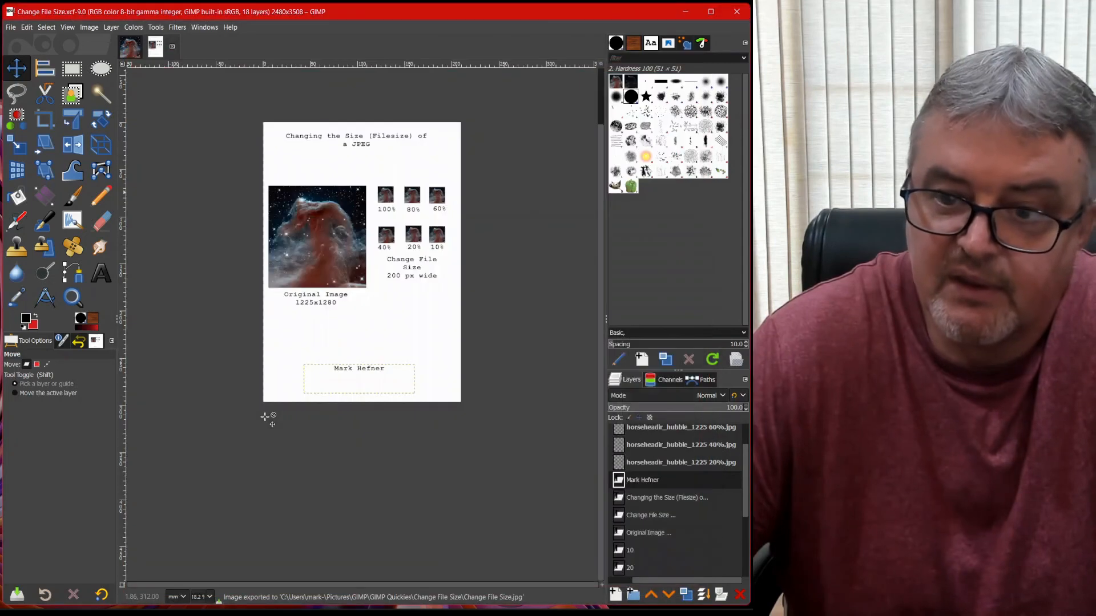